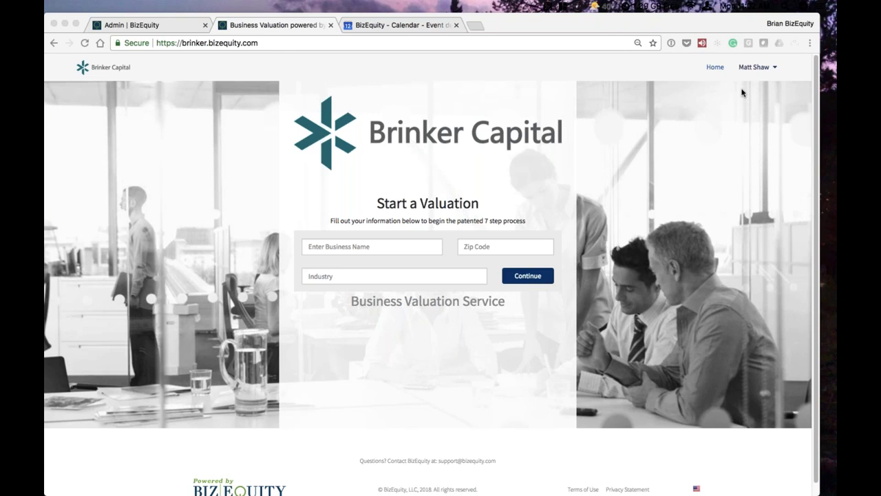
- Widen the browser window and reload the Brinker Capital home page
{"action": "left_click_drag", "start_coordinate": [820, 169], "coordinate": [833, 169]}
{"action": "left_click", "coordinate": [781, 67]}
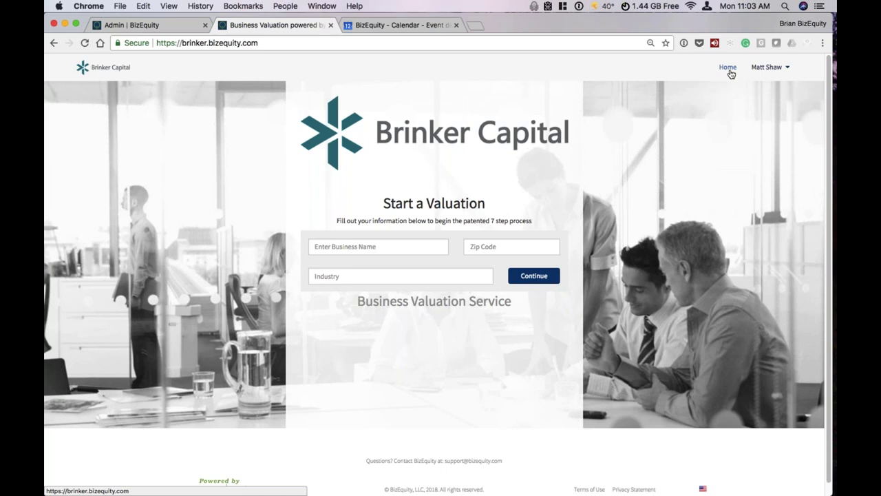
{"action": "left_click", "coordinate": [732, 69]}
{"action": "key", "text": "super+l"}
{"action": "left_click", "coordinate": [270, 44]}
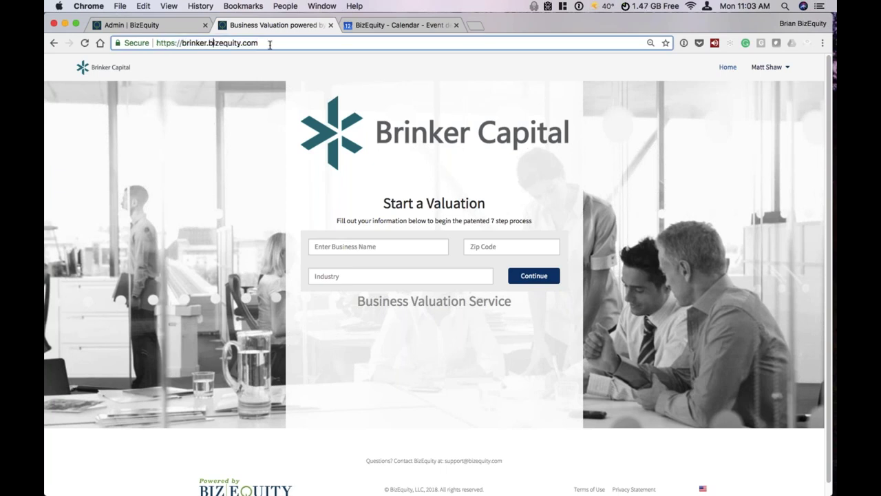
{"action": "left_click_drag", "start_coordinate": [287, 43], "coordinate": [149, 43]}
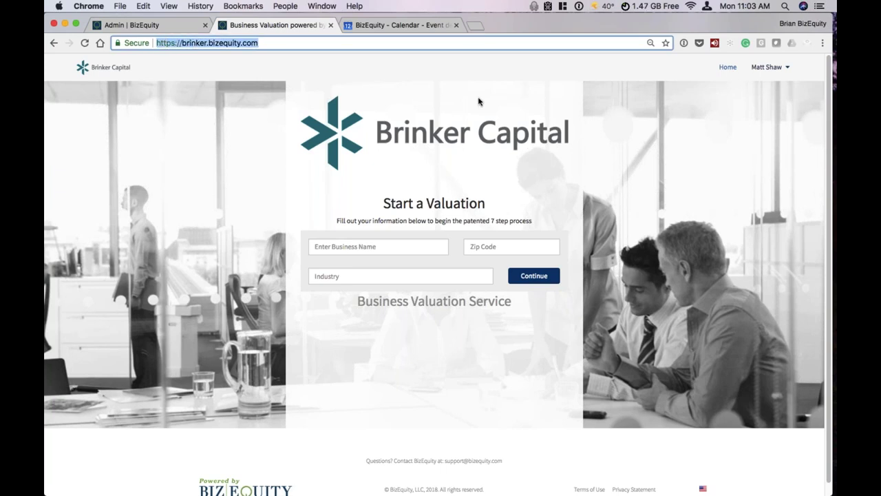
- Check the account menu and select the page address in the address bar
{"action": "left_click", "coordinate": [767, 67]}
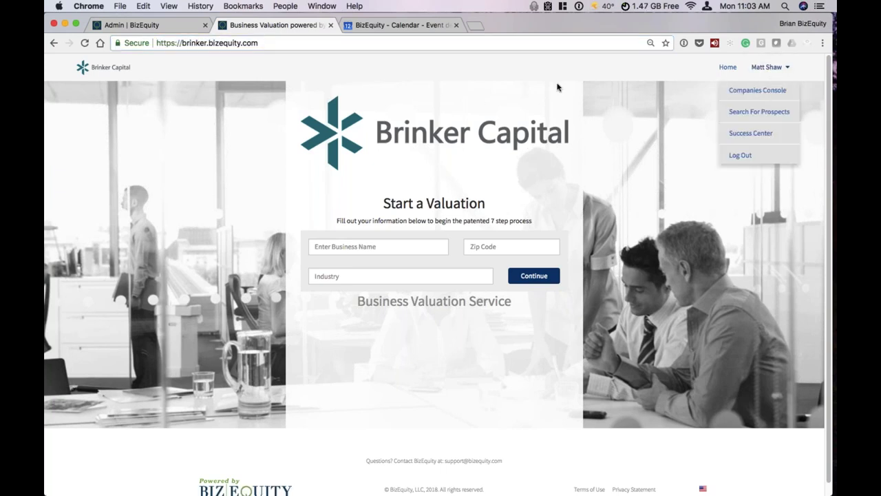
{"action": "left_click", "coordinate": [259, 42]}
{"action": "left_click_drag", "start_coordinate": [259, 42], "coordinate": [170, 38]}
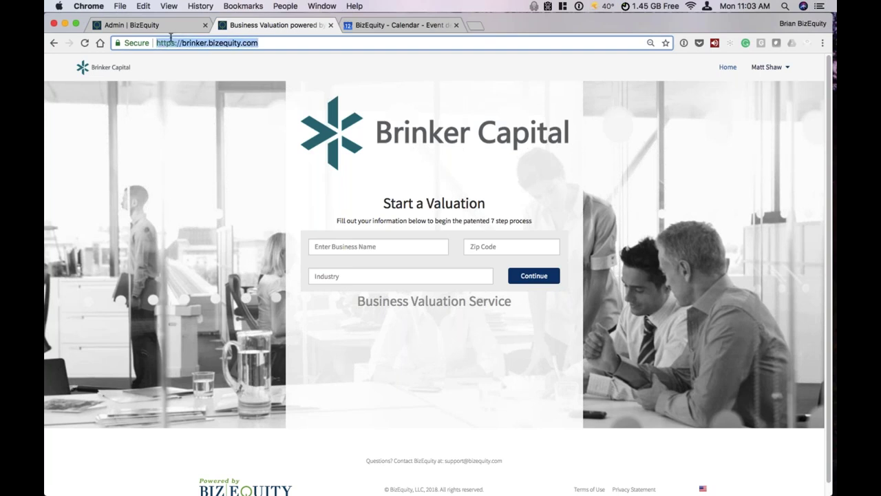
{"action": "left_click", "coordinate": [290, 43]}
{"action": "left_click_drag", "start_coordinate": [289, 43], "coordinate": [149, 26]}
{"action": "left_click", "coordinate": [274, 43]}
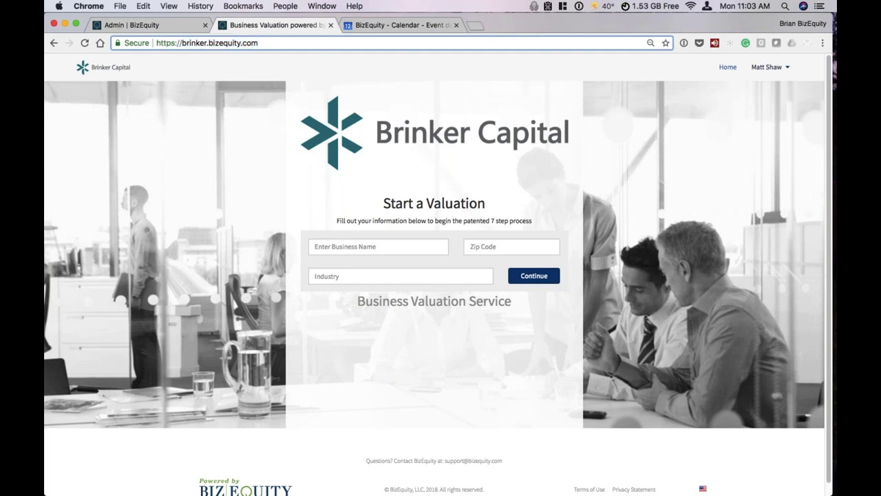
{"action": "left_click_drag", "start_coordinate": [277, 43], "coordinate": [160, 41]}
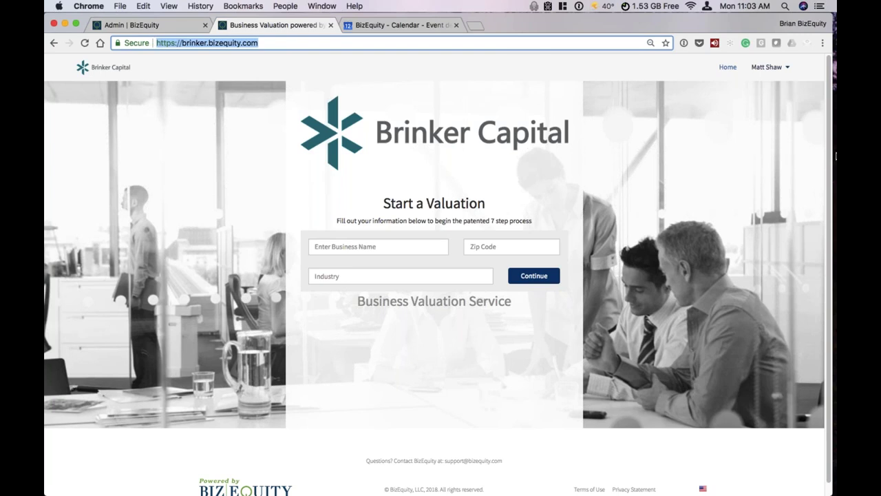
{"action": "left_click", "coordinate": [193, 262]}
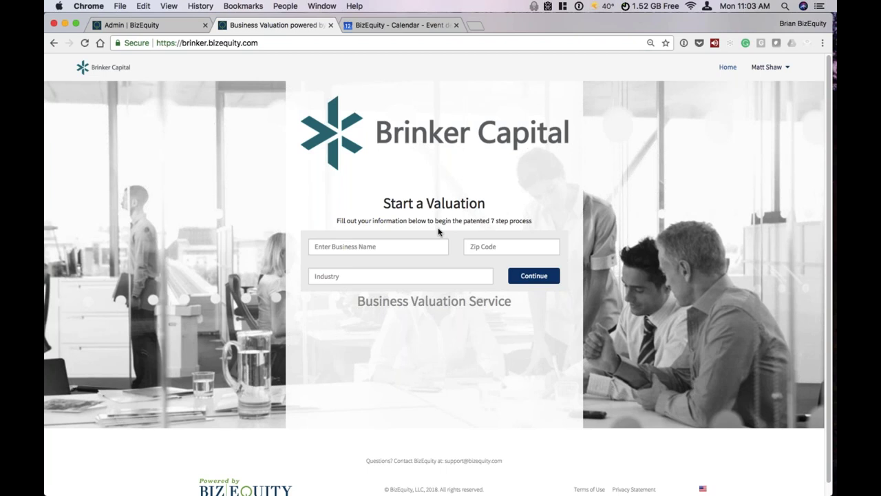
- Go to the Companies Console from the Matt Shaw account menu
{"action": "left_click", "coordinate": [781, 79]}
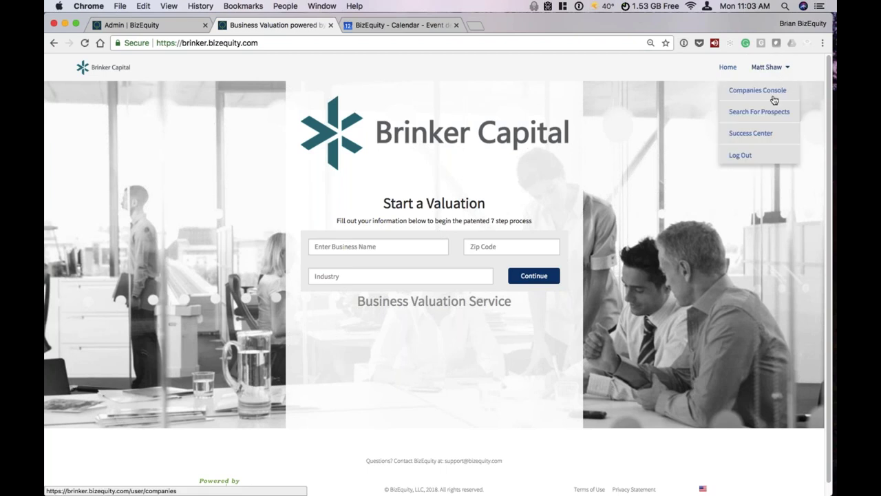
{"action": "left_click", "coordinate": [772, 69]}
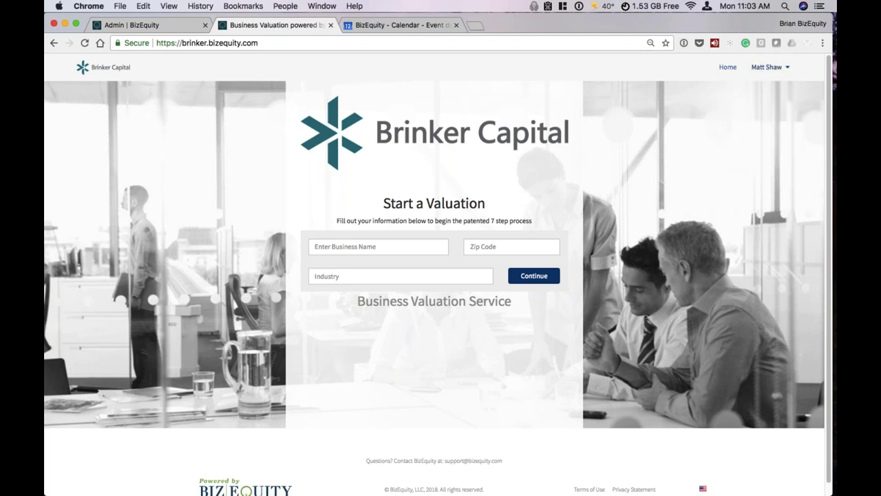
{"action": "left_click", "coordinate": [776, 69]}
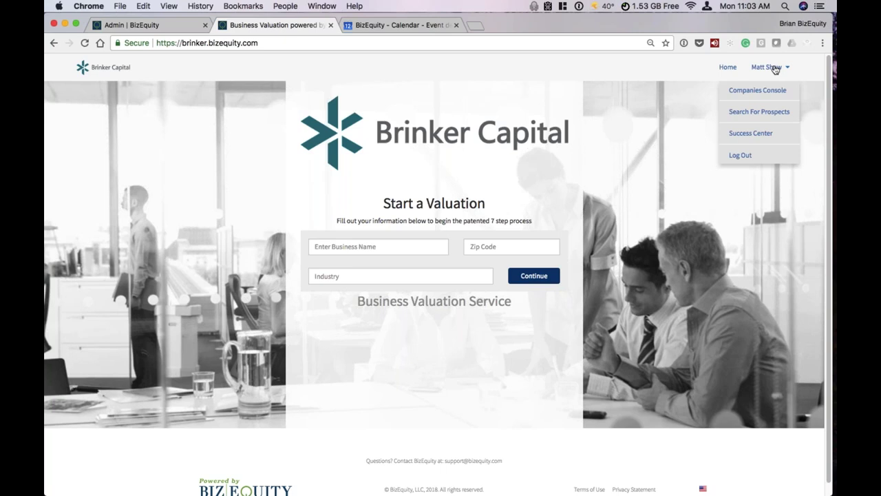
{"action": "left_click", "coordinate": [766, 93]}
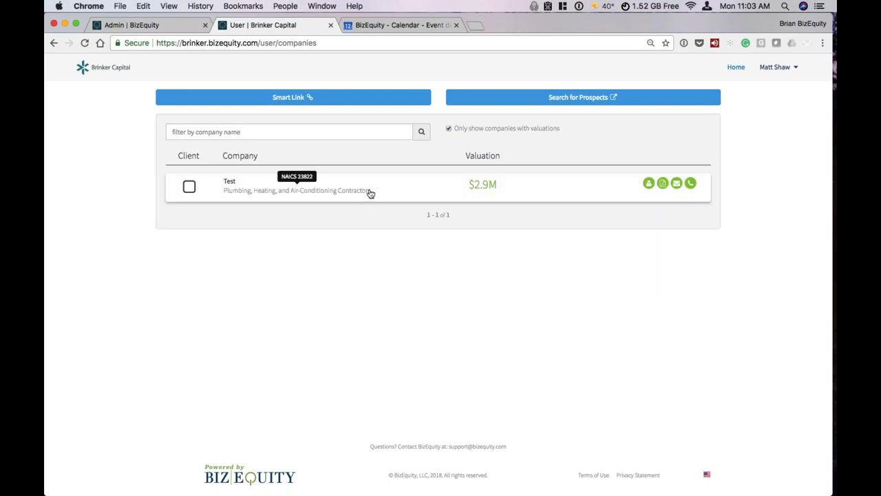
{"action": "left_click", "coordinate": [776, 67]}
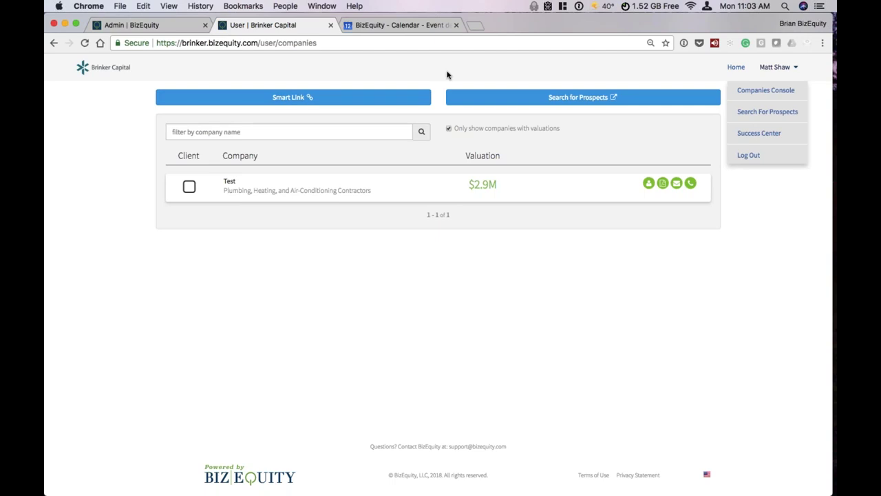
{"action": "left_click", "coordinate": [448, 74]}
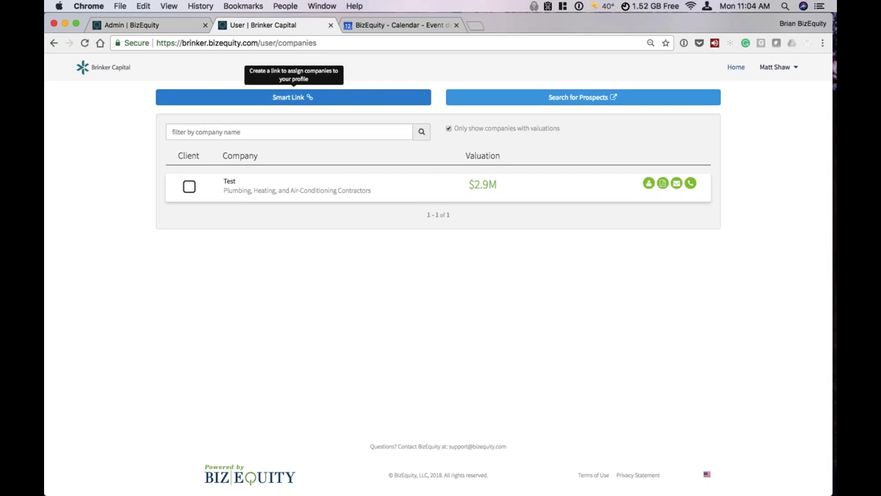
- Copy the Smart Link's full affiliation URL twice, closing the dialog each time
{"action": "left_click", "coordinate": [293, 97]}
{"action": "left_click", "coordinate": [438, 165]}
{"action": "key", "text": "super+c"}
{"action": "left_click", "coordinate": [574, 81]}
{"action": "left_click", "coordinate": [293, 97]}
{"action": "left_click", "coordinate": [423, 166]}
{"action": "key", "text": "super+c"}
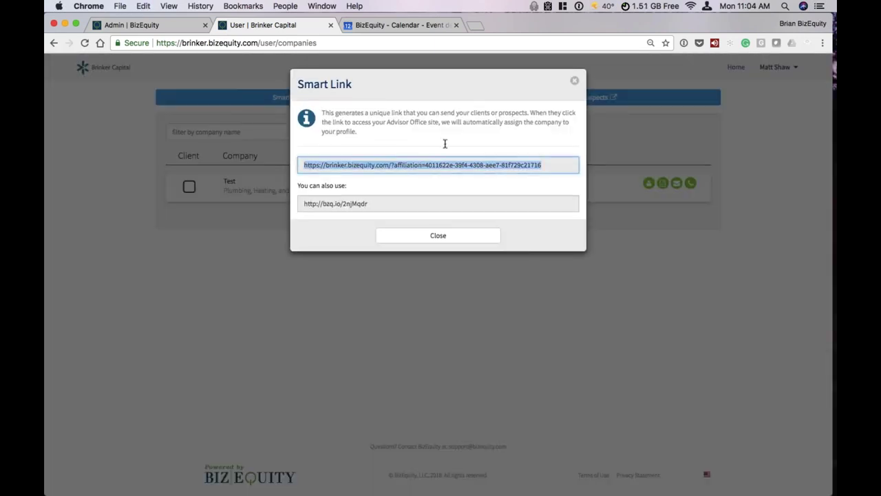
{"action": "left_click", "coordinate": [574, 80]}
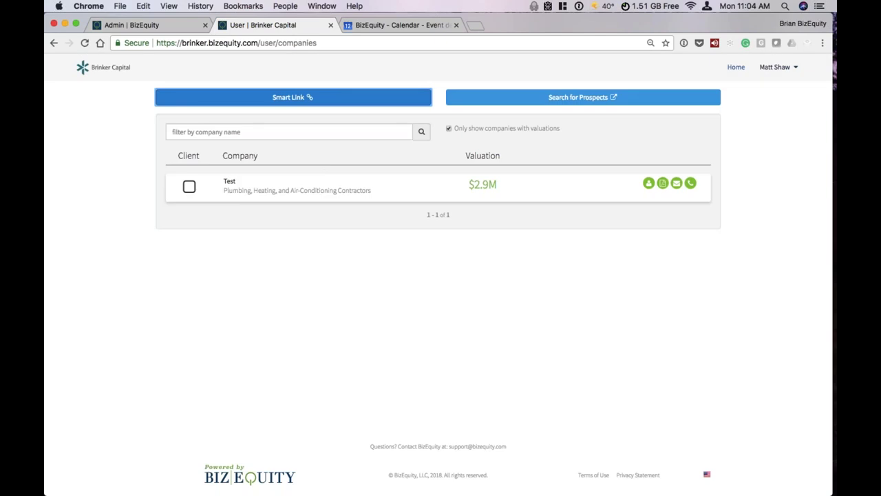
- Reopen the Smart Link dialog and select its short link
{"action": "key", "text": "Return"}
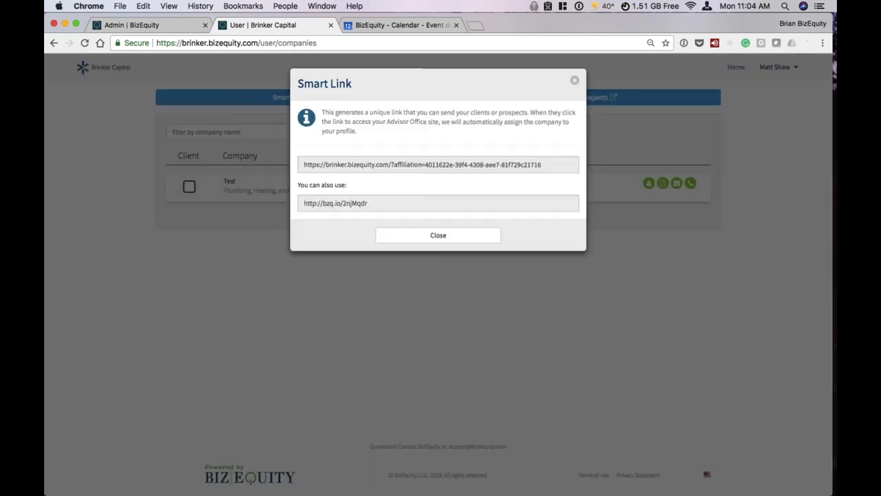
{"action": "left_click", "coordinate": [344, 199]}
{"action": "left_click_drag", "start_coordinate": [304, 203], "coordinate": [386, 203]}
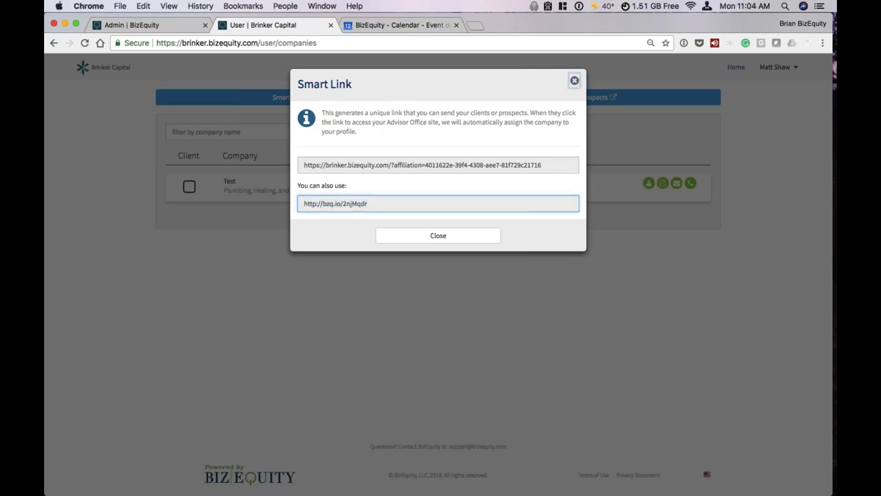
{"action": "left_click", "coordinate": [575, 81]}
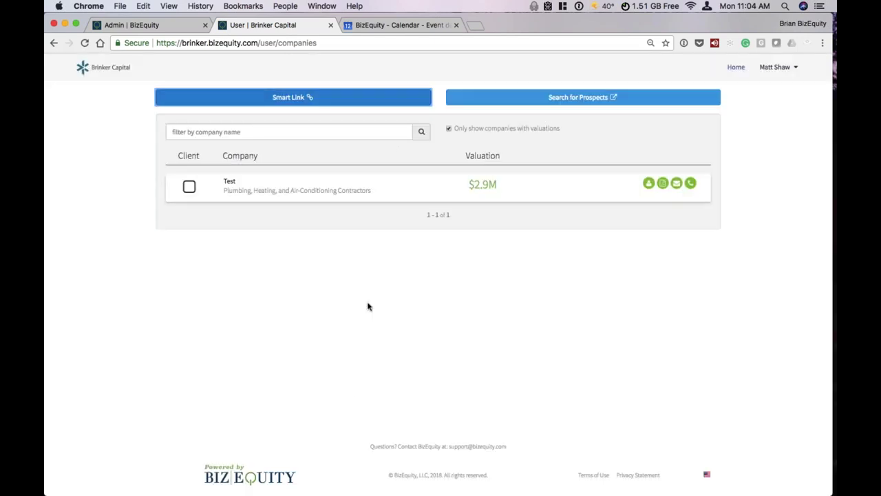
- Copy the full affiliation URL once more and close the Smart Link dialog
{"action": "left_click", "coordinate": [294, 97]}
{"action": "triple_click", "coordinate": [418, 166]}
{"action": "key", "text": "super+c"}
{"action": "left_click", "coordinate": [575, 80]}
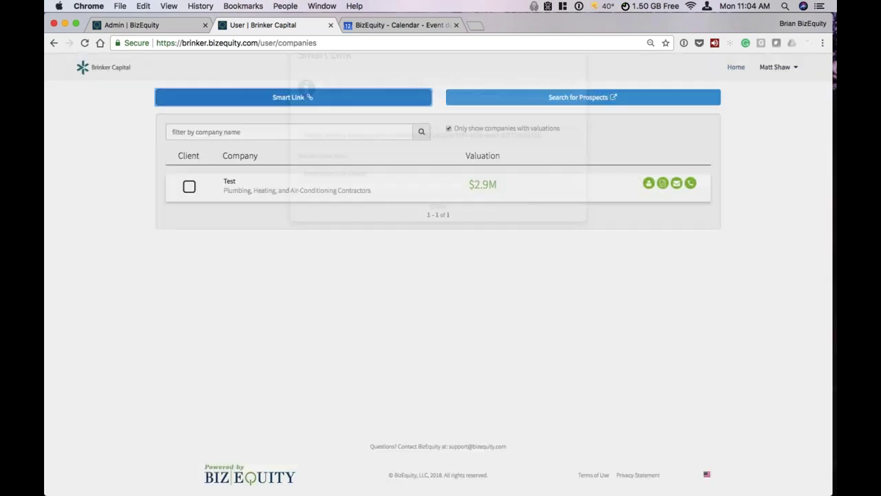
{"action": "left_click", "coordinate": [302, 482]}
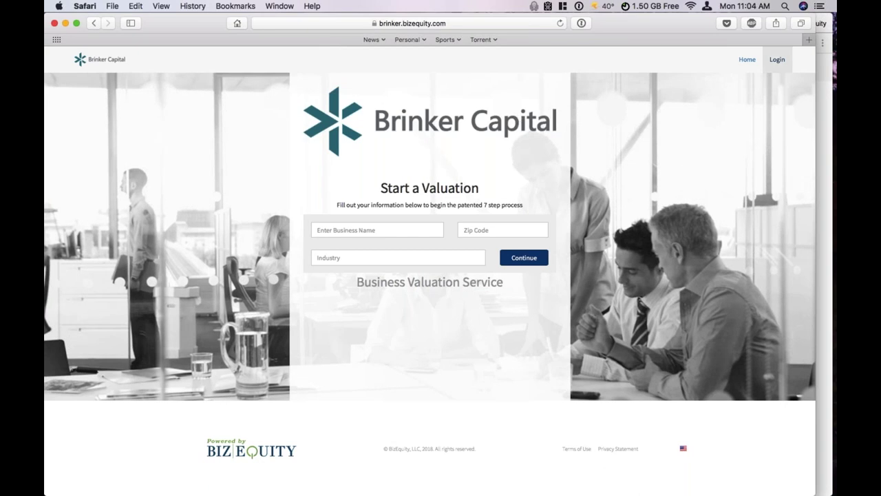
- Widen Safari, load the copied affiliation link and start on the Business Name field
{"action": "left_click_drag", "start_coordinate": [816, 93], "coordinate": [832, 92]}
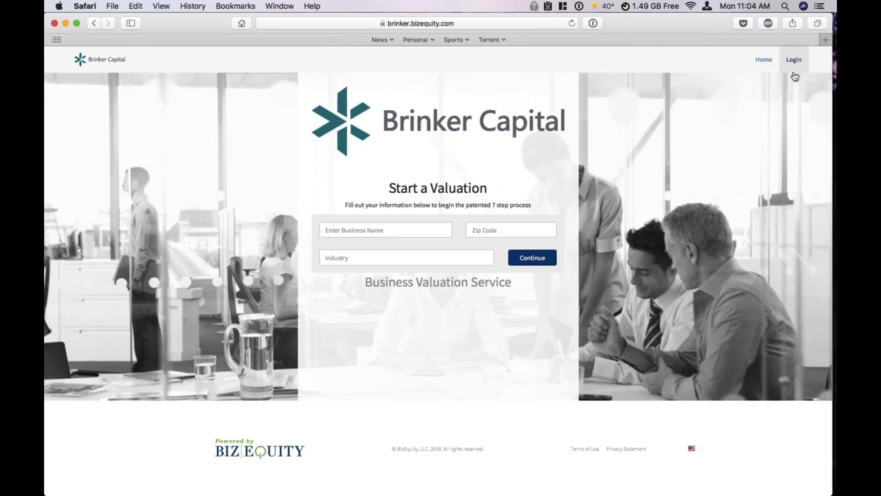
{"action": "left_click", "coordinate": [418, 24]}
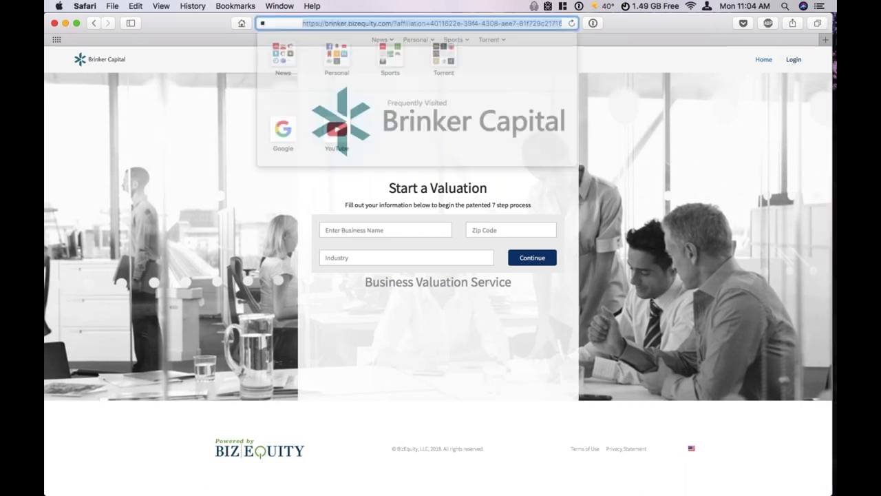
{"action": "left_click", "coordinate": [665, 155]}
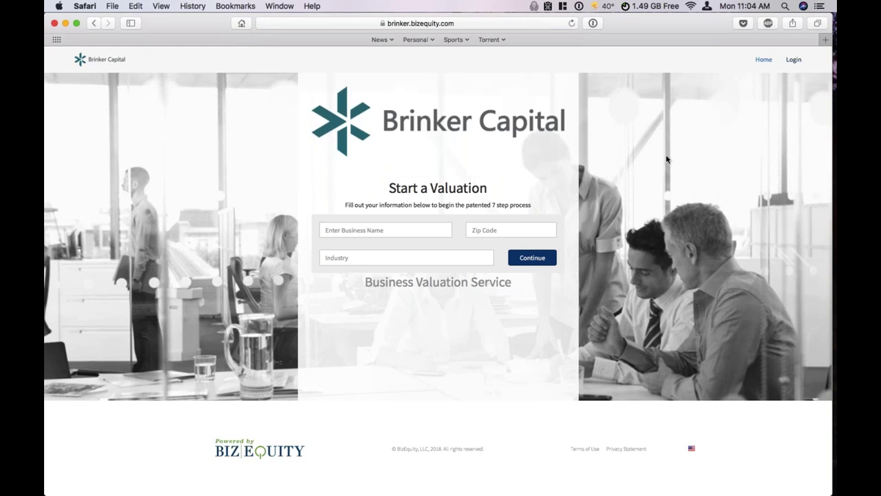
{"action": "left_click", "coordinate": [362, 230]}
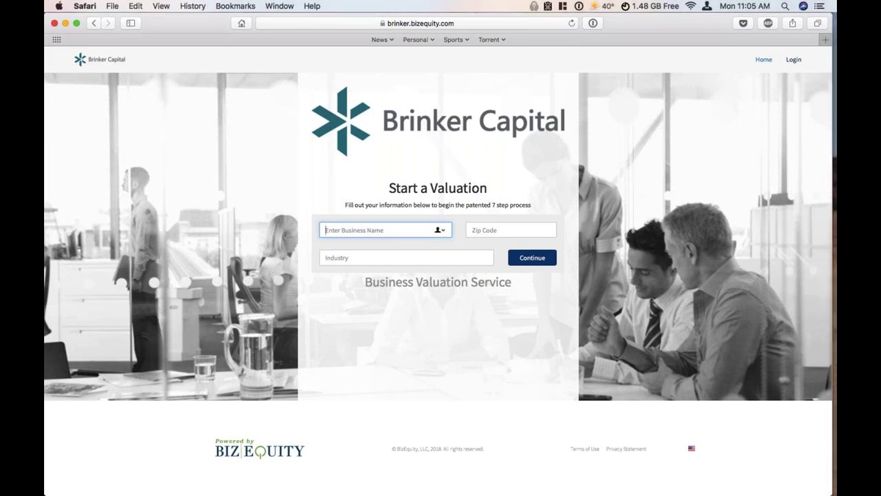
- Restore the Safari valuation page from the Dock and drag it to the top over Chrome
{"action": "left_click_drag", "start_coordinate": [217, 45], "coordinate": [240, 190]}
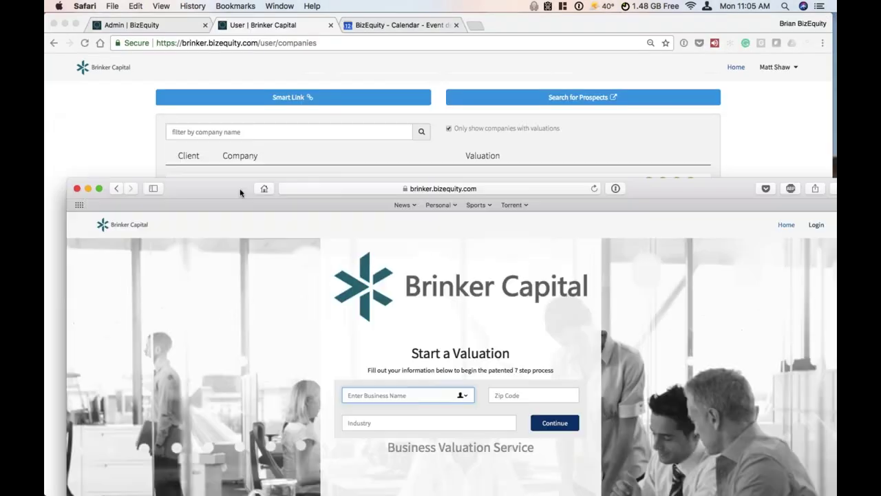
{"action": "left_click", "coordinate": [378, 144]}
{"action": "left_click", "coordinate": [250, 475]}
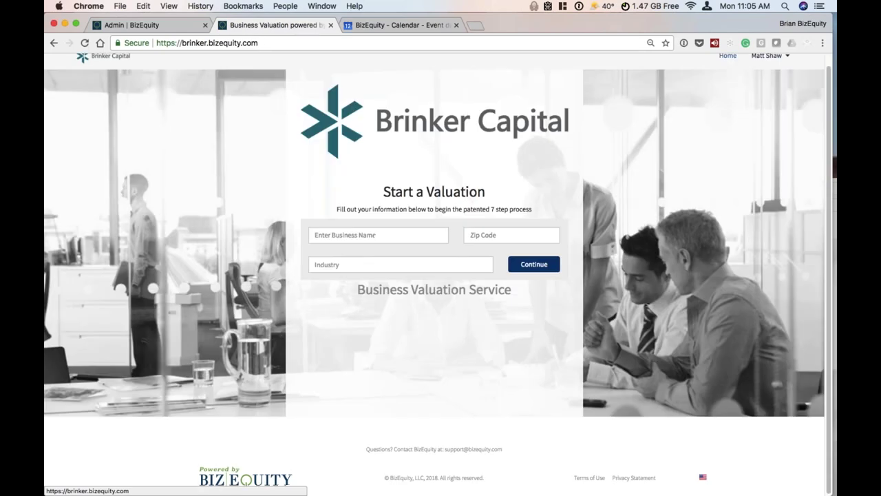
{"action": "mouse_move", "coordinate": [314, 491]}
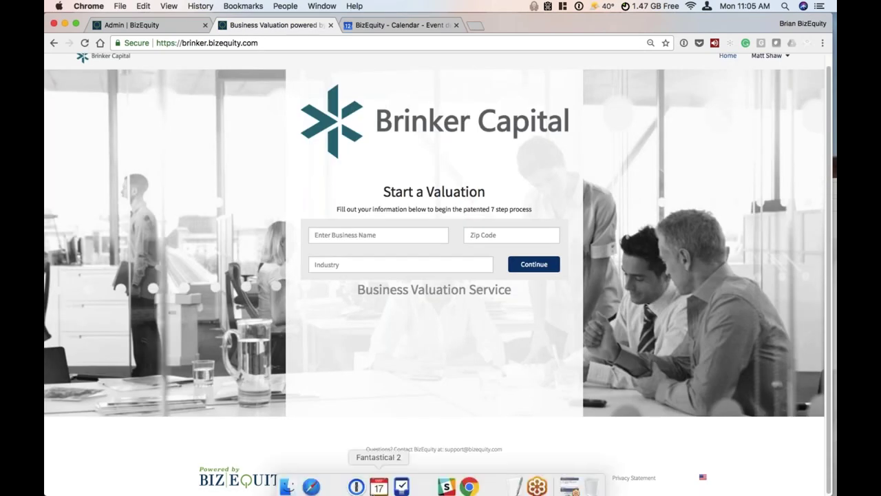
{"action": "left_click", "coordinate": [316, 484]}
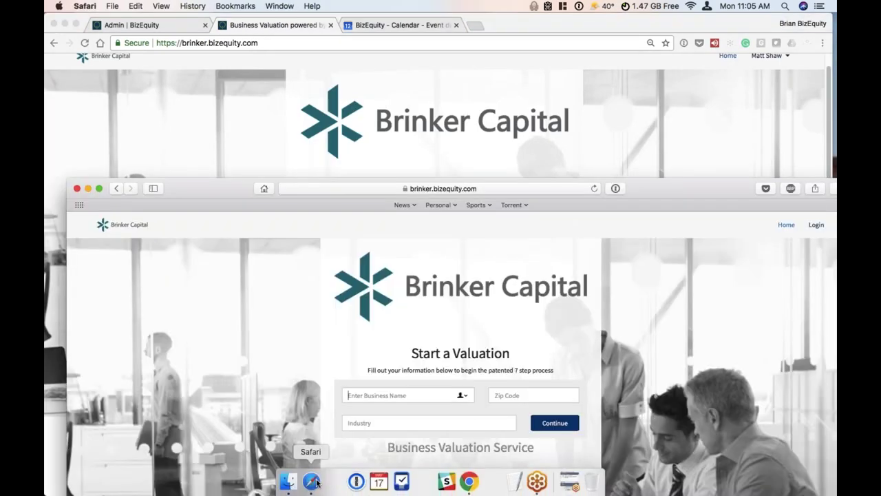
{"action": "left_click_drag", "start_coordinate": [196, 188], "coordinate": [171, 25]}
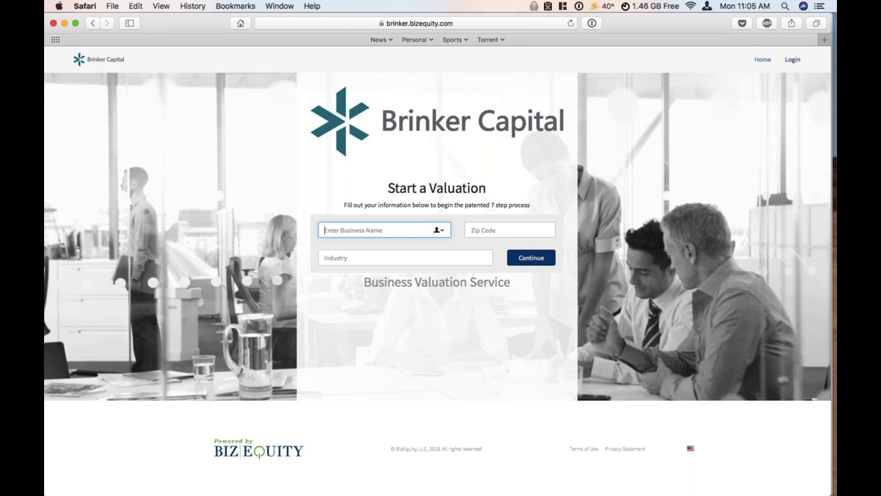
{"action": "double_click", "coordinate": [167, 27]}
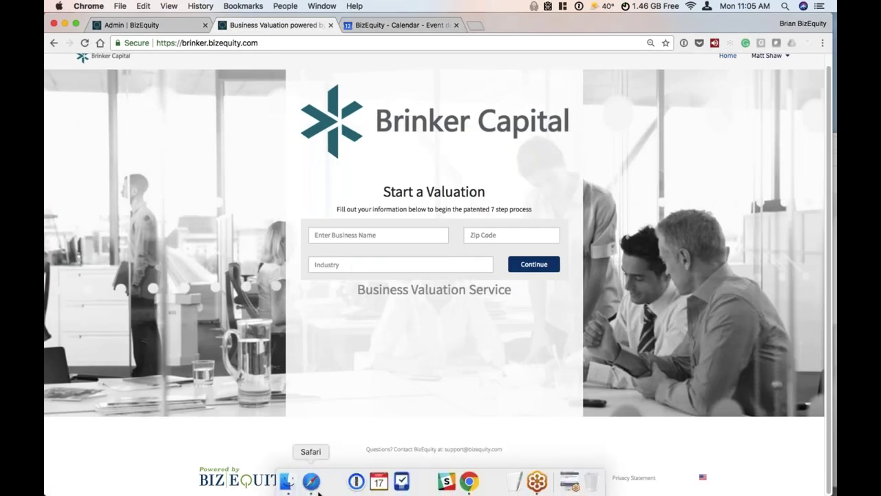
{"action": "left_click", "coordinate": [311, 481]}
{"action": "left_click_drag", "start_coordinate": [234, 142], "coordinate": [215, 23]}
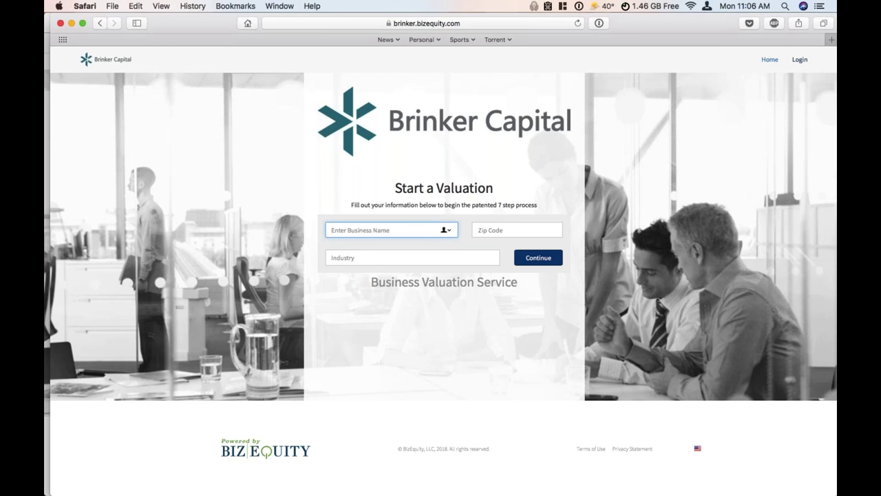
- Enter 'Te' as the business name on the Start a Valuation form
{"action": "type", "text": "Te"}
{"action": "left_click", "coordinate": [404, 25]}
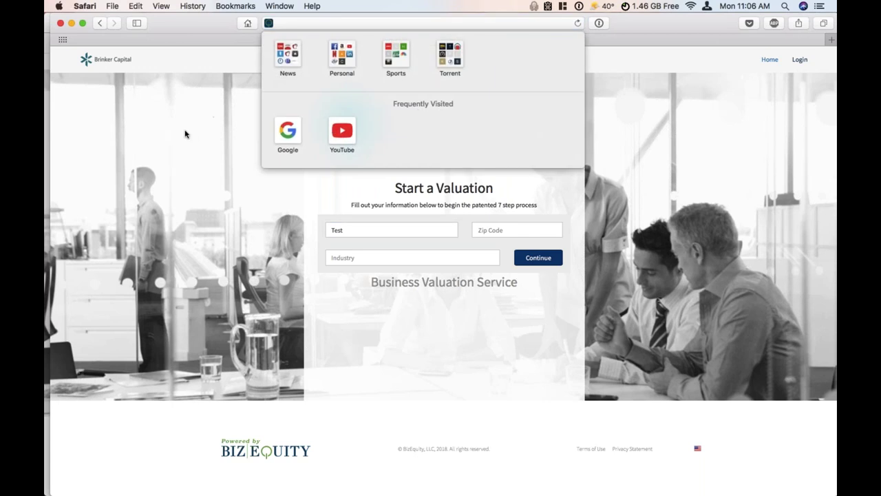
{"action": "left_click", "coordinate": [185, 133]}
{"action": "key", "text": "super+l"}
{"action": "left_click", "coordinate": [220, 86]}
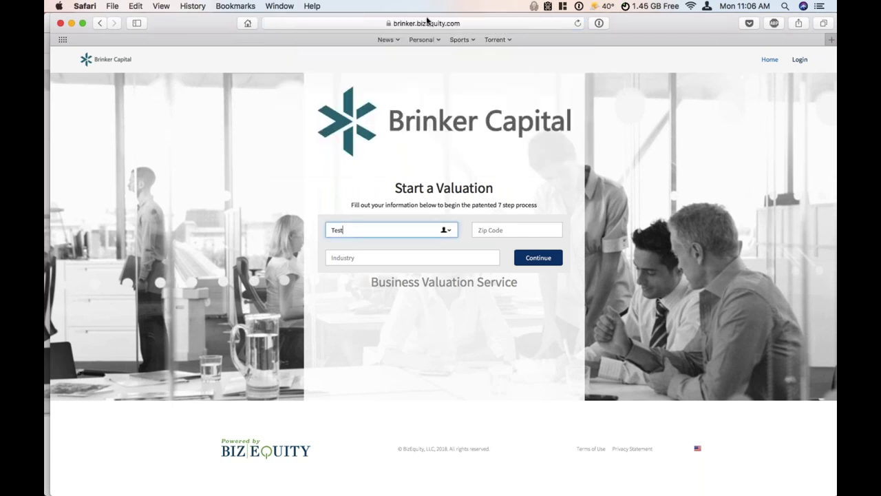
{"action": "left_click", "coordinate": [391, 230]}
- Set the zip code to 19010 from the suggestions
{"action": "left_click", "coordinate": [517, 230]}
{"action": "type", "text": "19010"}
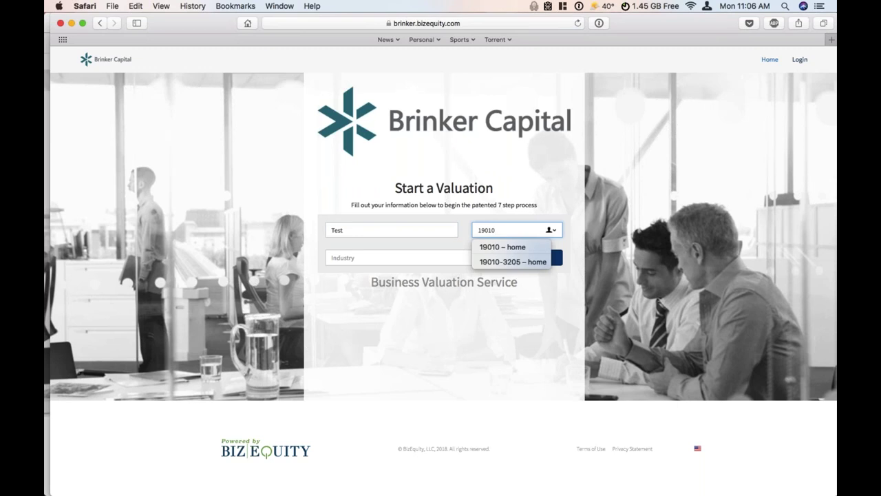
{"action": "key", "text": "Down"}
{"action": "key", "text": "Return"}
- Choose 72251 Restaurants and Other Eating Places as the industry
{"action": "left_click", "coordinate": [361, 257]}
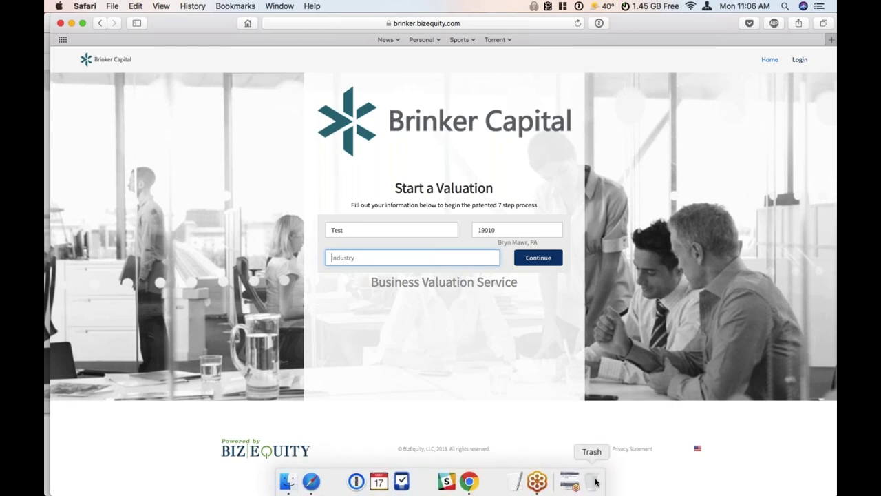
{"action": "left_click", "coordinate": [571, 481]}
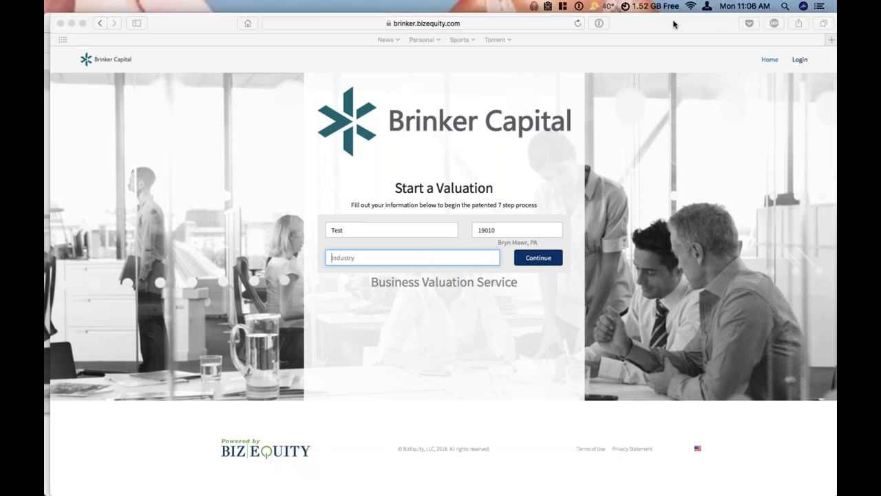
{"action": "left_click", "coordinate": [352, 280]}
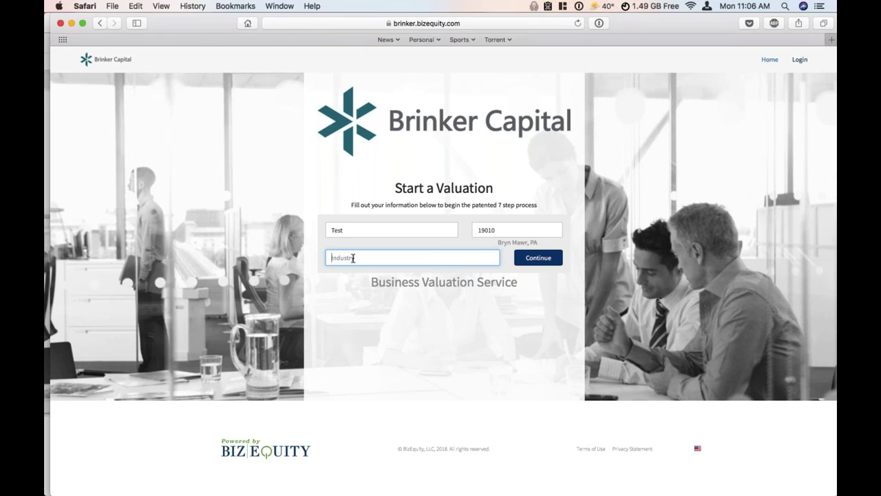
{"action": "type", "text": "restura"}
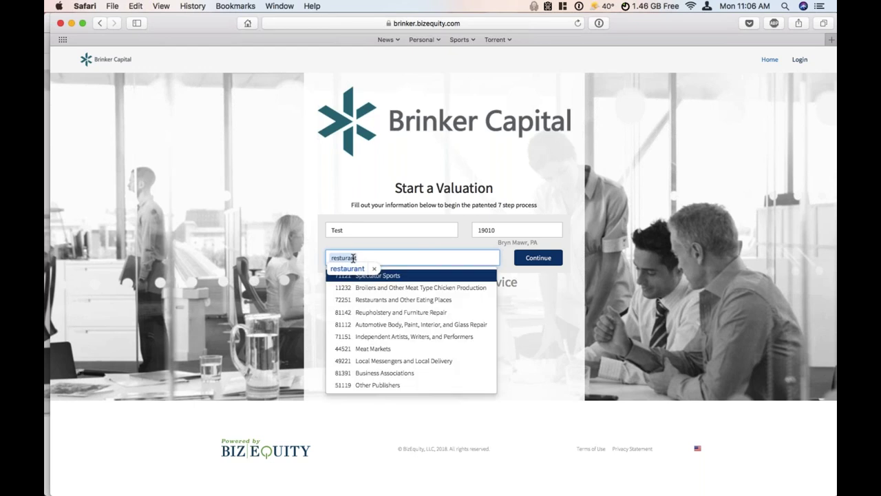
{"action": "type", "text": "nt"}
{"action": "left_click", "coordinate": [376, 302]}
{"action": "left_click_drag", "start_coordinate": [331, 257], "coordinate": [351, 259]}
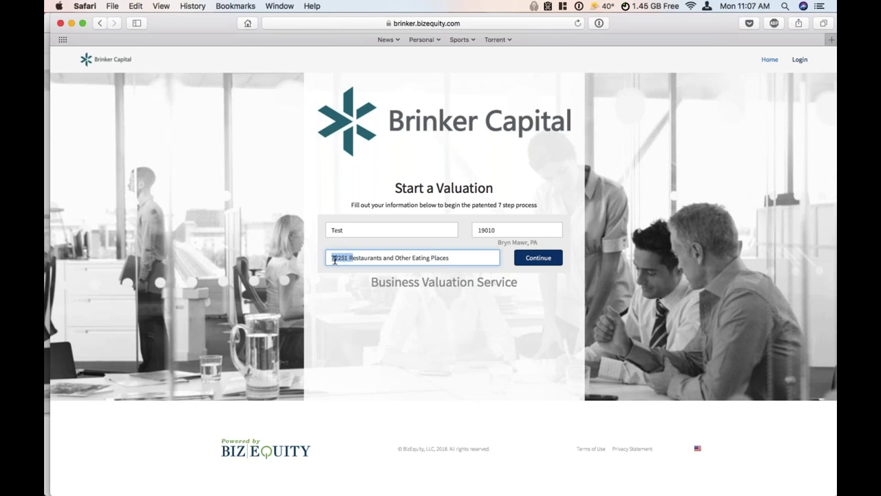
{"action": "left_click", "coordinate": [462, 263]}
- Try Plumbing as the industry, revert to Restaurants and Other Eating Places, and continue
{"action": "left_click", "coordinate": [327, 253]}
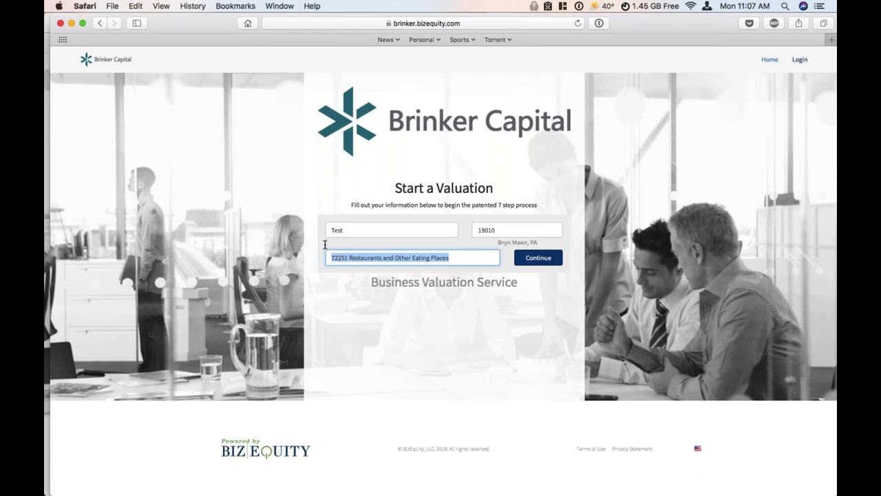
{"action": "type", "text": "pluming"}
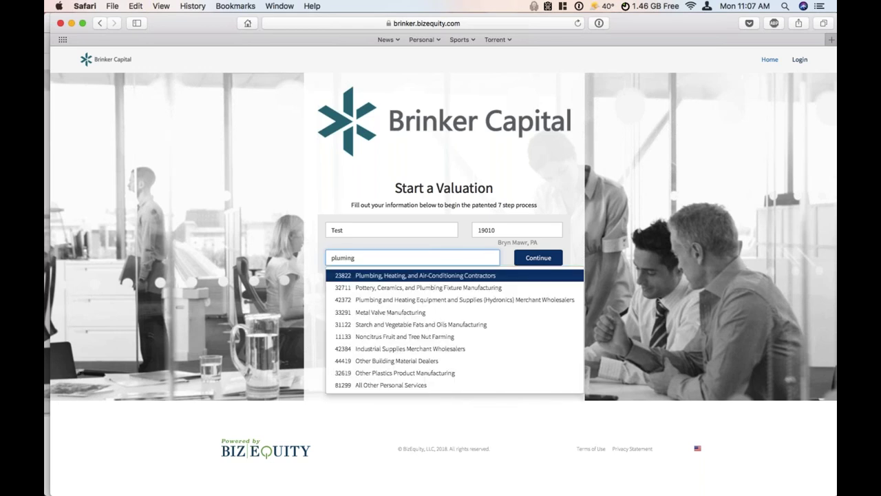
{"action": "key", "text": "Down"}
{"action": "key", "text": "Up"}
{"action": "key", "text": "Return"}
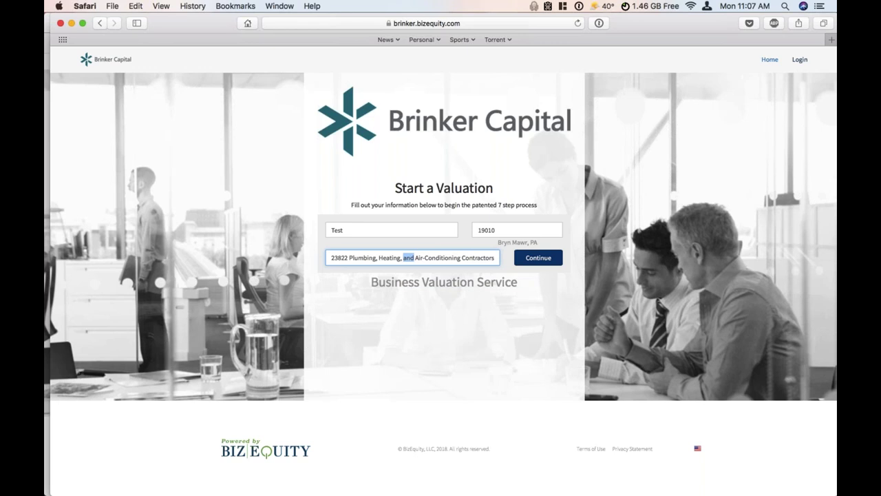
{"action": "type", "text": "resturant"}
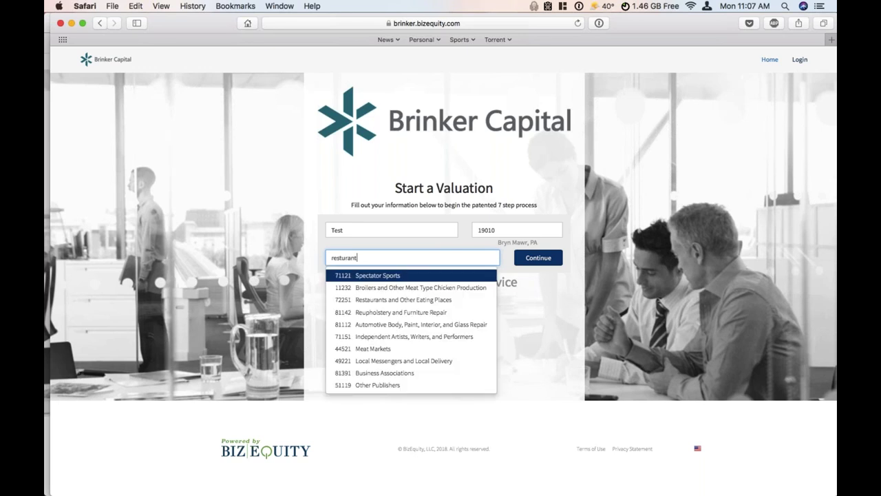
{"action": "left_click", "coordinate": [401, 300]}
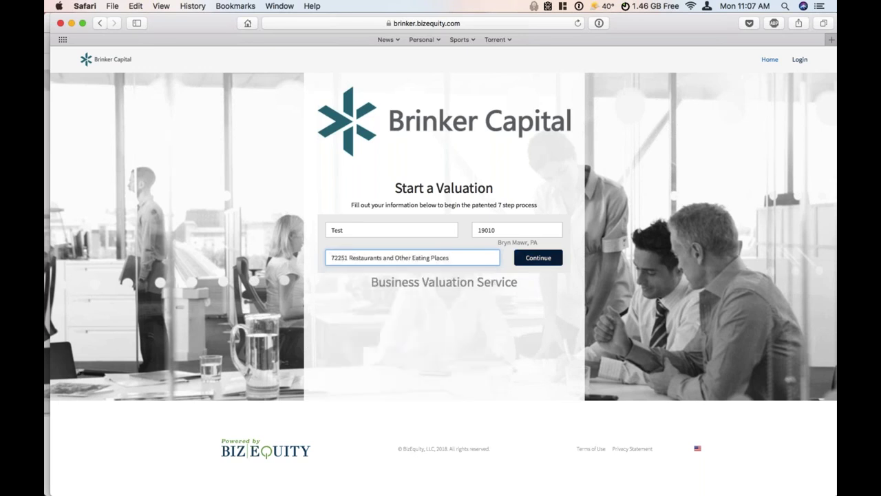
{"action": "left_click", "coordinate": [539, 259]}
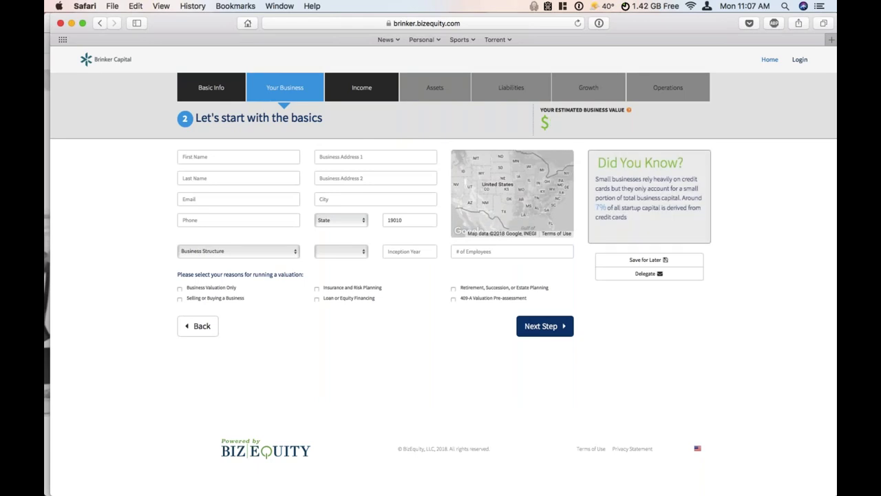
- Fill in the contact's first name and autofill last name, e-mail and phone
{"action": "left_click", "coordinate": [236, 157]}
{"action": "type", "text": "Brian"}
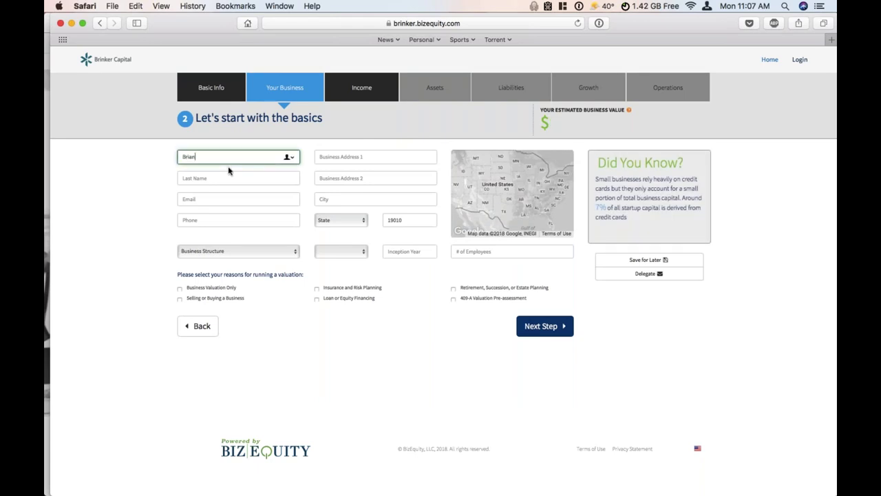
{"action": "left_click", "coordinate": [219, 199]}
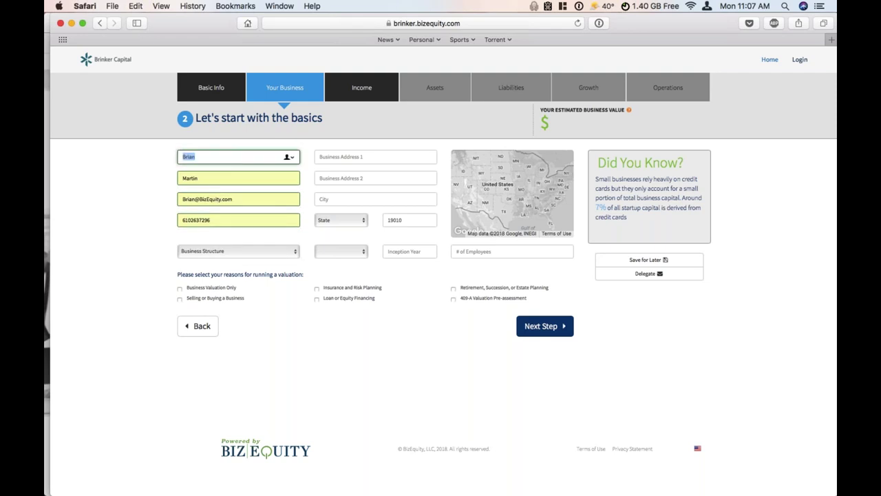
- Set structure S-Corp., tax form Forms 1120S, inception year 2000 and 12 employees
{"action": "left_click", "coordinate": [247, 256]}
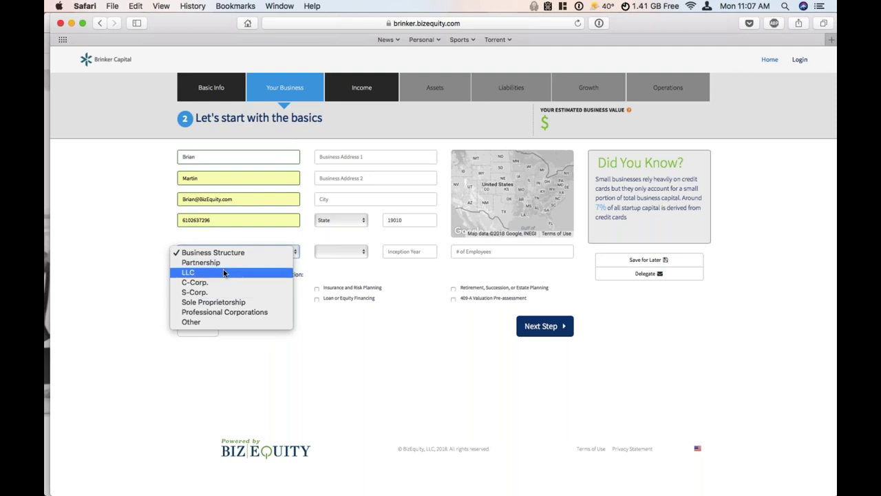
{"action": "left_click", "coordinate": [194, 293]}
{"action": "left_click", "coordinate": [341, 252]}
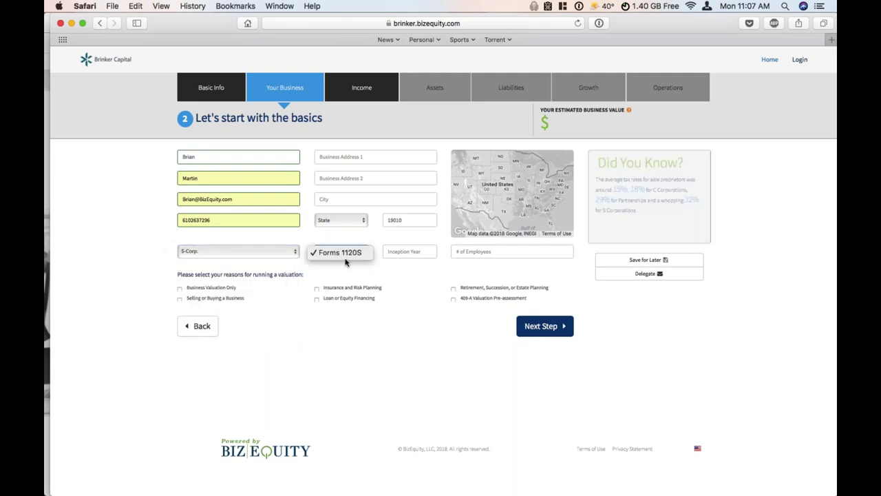
{"action": "key", "text": "Return"}
{"action": "key", "text": "Tab"}
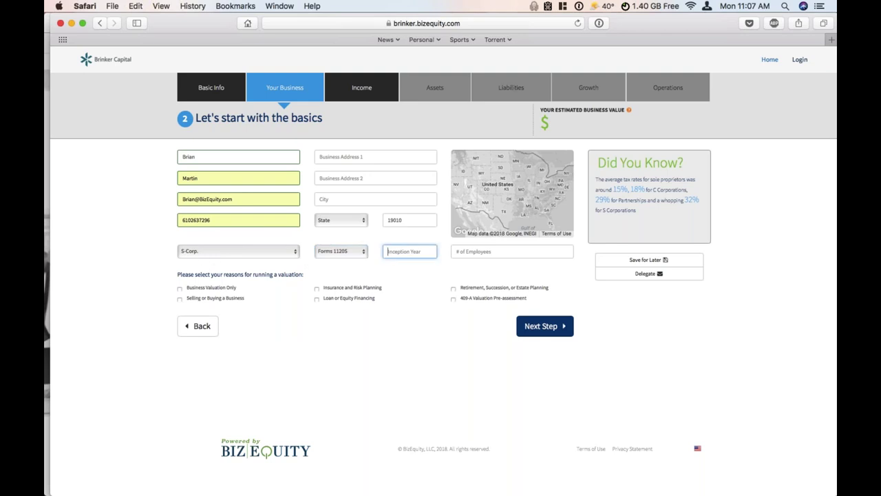
{"action": "type", "text": "2000"}
{"action": "key", "text": "Tab"}
{"action": "type", "text": "12"}
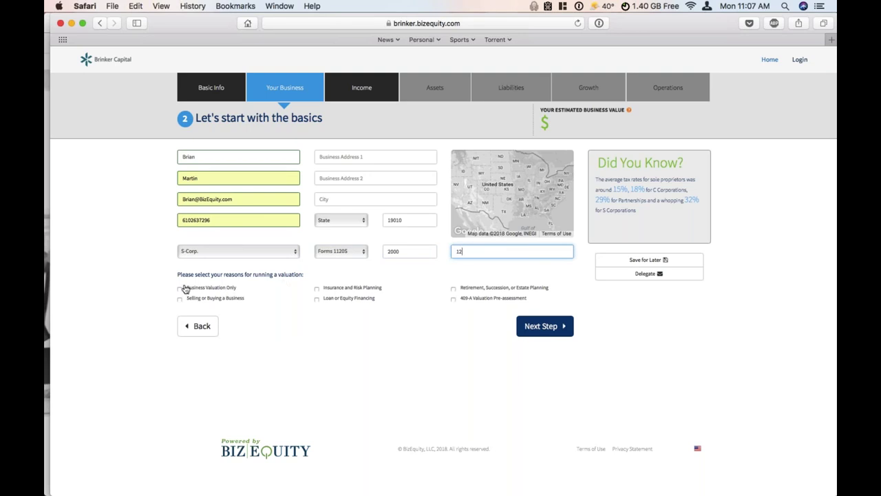
- Tick only Selling or Buying a Business as the valuation reason and advance to Income
{"action": "left_click_drag", "start_coordinate": [177, 274], "coordinate": [333, 277]}
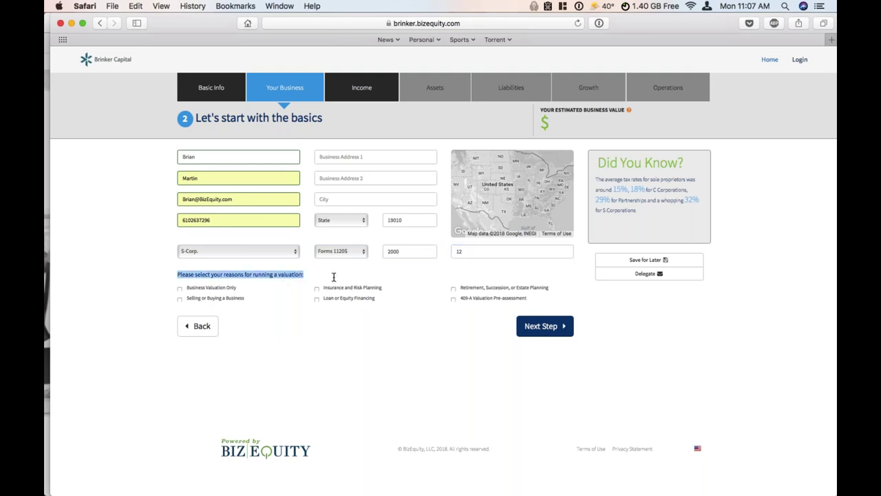
{"action": "left_click", "coordinate": [311, 281]}
{"action": "left_click", "coordinate": [221, 292]}
{"action": "left_click", "coordinate": [223, 298]}
{"action": "left_click", "coordinate": [222, 292]}
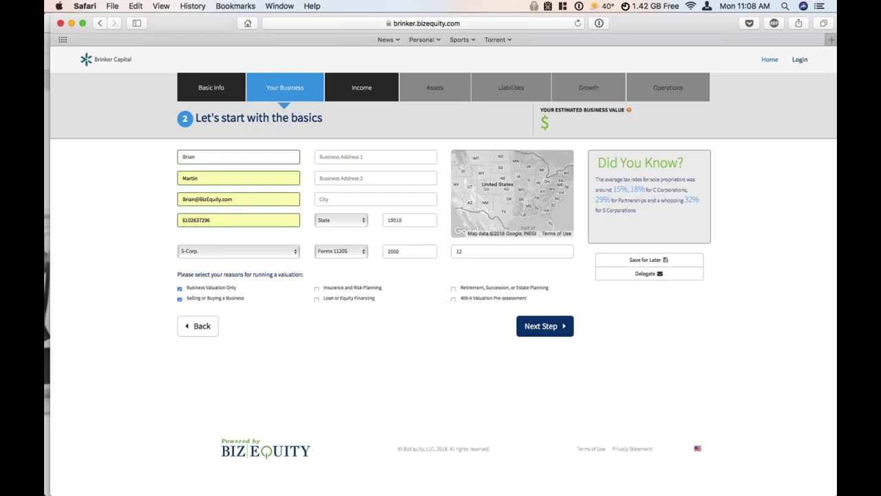
{"action": "left_click", "coordinate": [209, 293]}
{"action": "left_click", "coordinate": [343, 292]}
{"action": "left_click", "coordinate": [344, 293]}
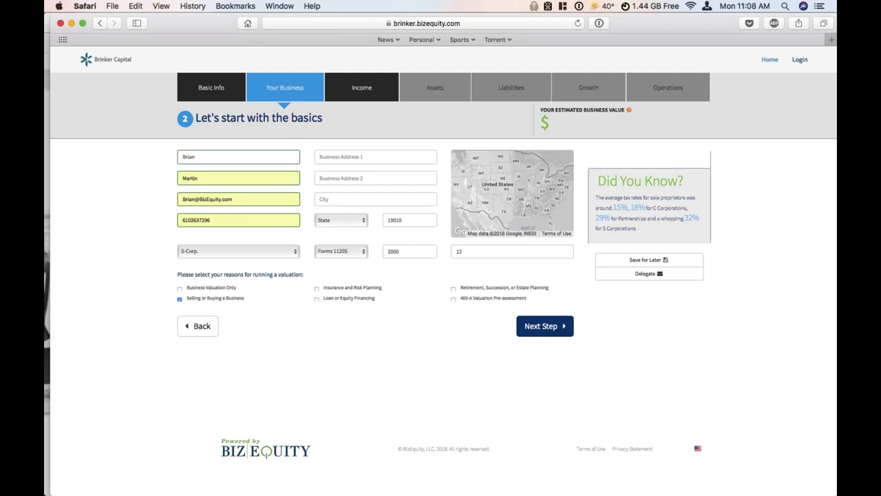
{"action": "mouse_move", "coordinate": [226, 292]}
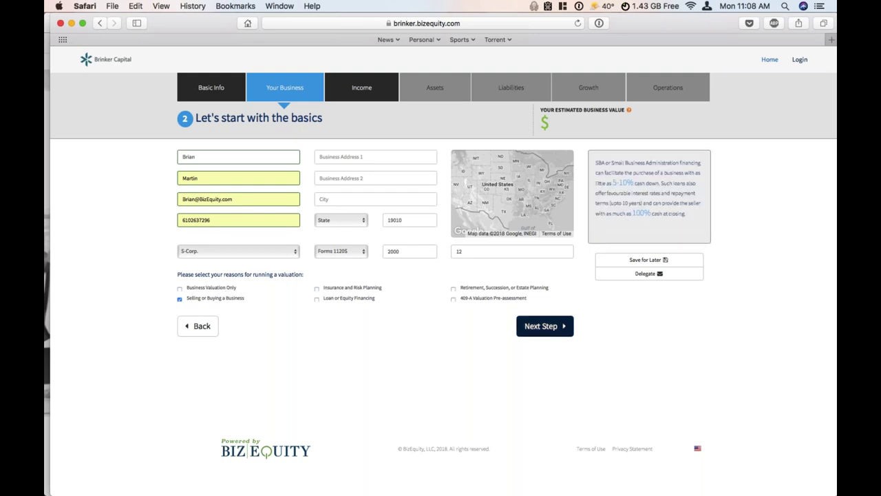
{"action": "left_click", "coordinate": [544, 326]}
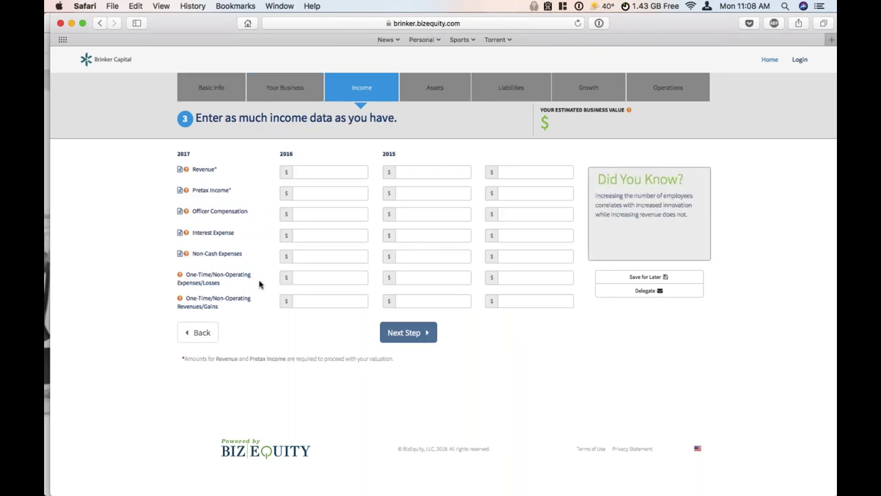
{"action": "left_click_drag", "start_coordinate": [246, 257], "coordinate": [172, 169]}
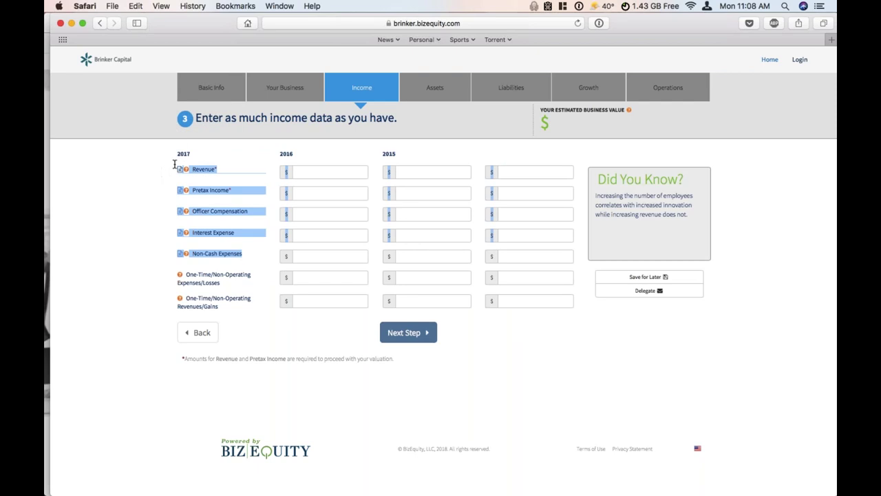
{"action": "left_click", "coordinate": [172, 171]}
{"action": "mouse_move", "coordinate": [180, 169]}
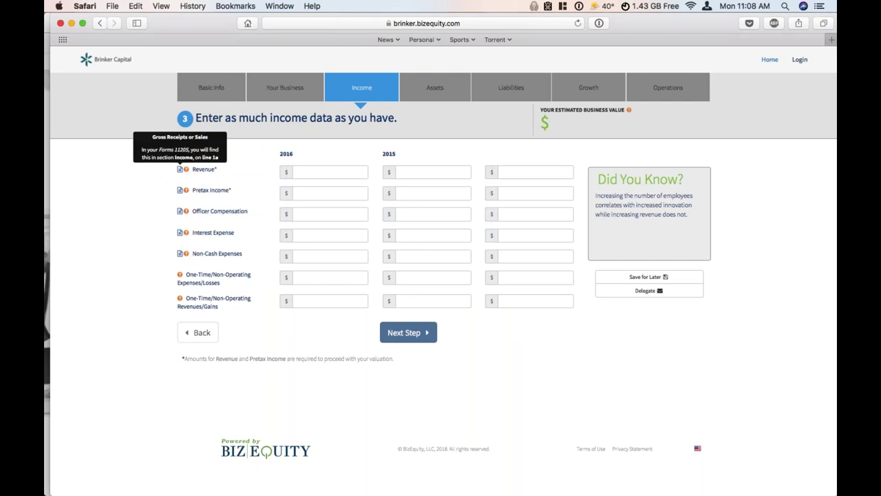
{"action": "mouse_move", "coordinate": [179, 211]}
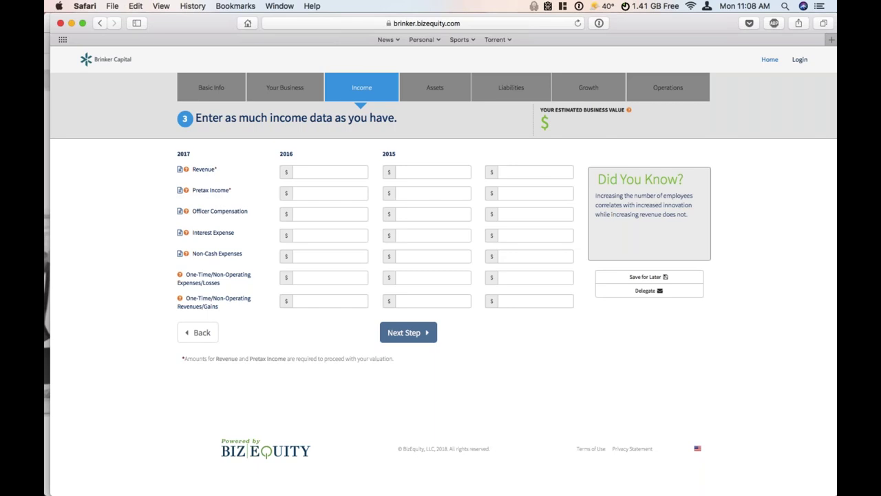
{"action": "mouse_move", "coordinate": [179, 253]}
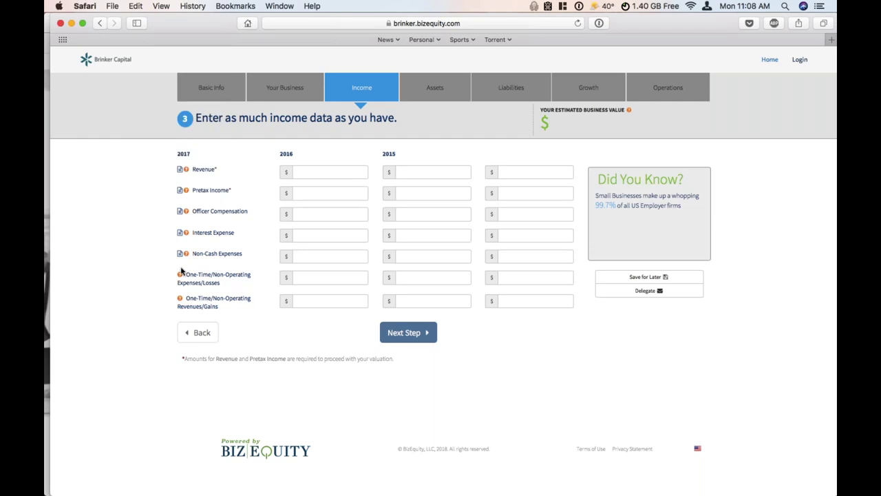
{"action": "mouse_move", "coordinate": [181, 273]}
{"action": "left_click", "coordinate": [299, 172]}
- Enter 2015 revenue of 2,500,000 and pretax income of 650,000
{"action": "left_click", "coordinate": [434, 172]}
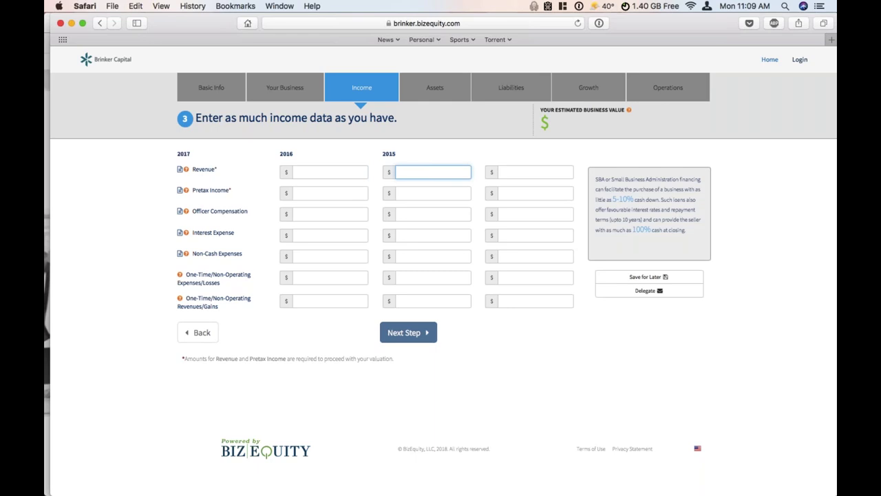
{"action": "type", "text": "50"}
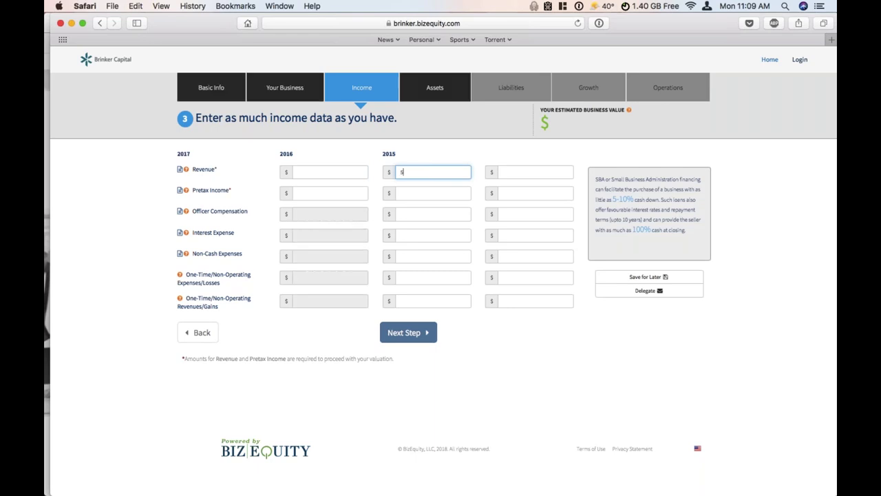
{"action": "key", "text": "BackSpace"}
{"action": "key", "text": "BackSpace"}
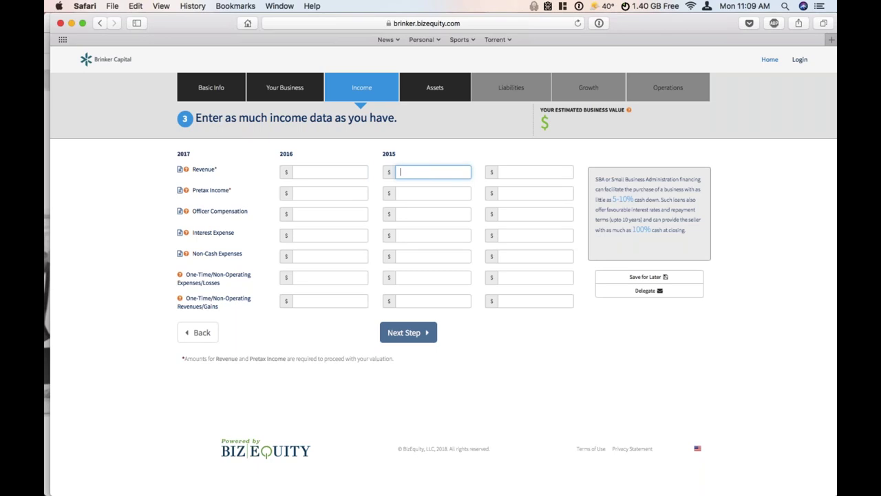
{"action": "type", "text": "2,500,000"}
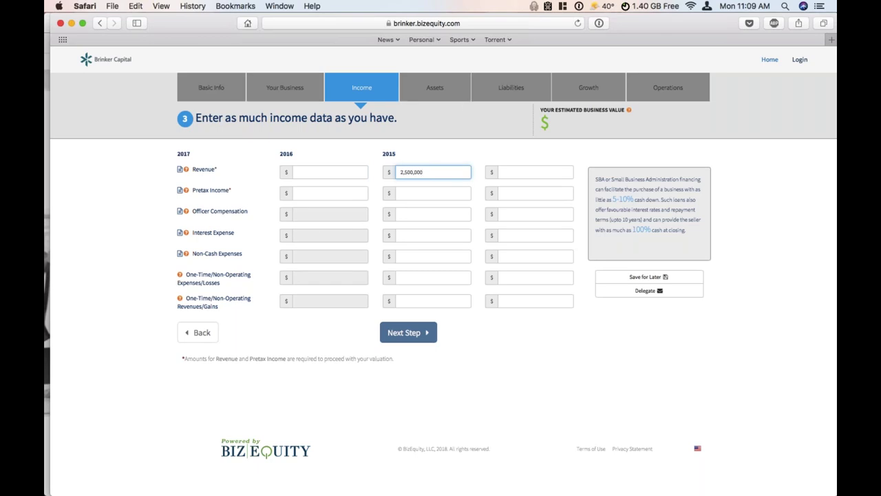
{"action": "left_click", "coordinate": [433, 193]}
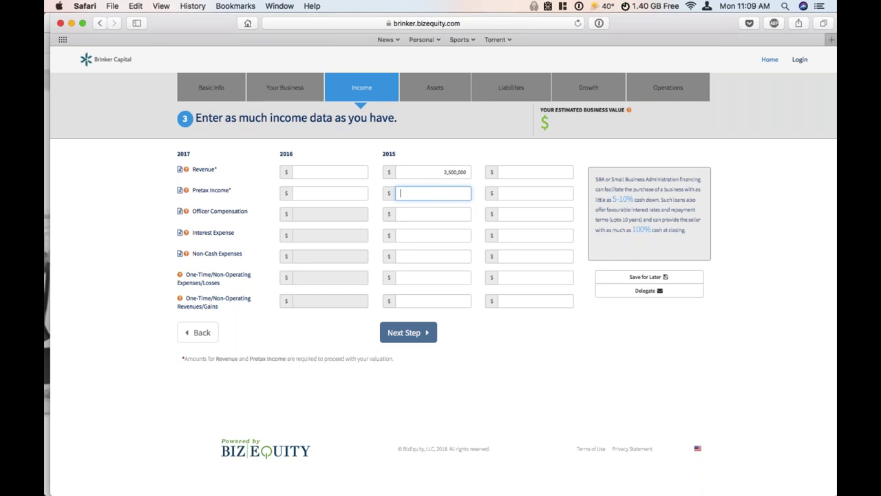
{"action": "type", "text": "65,000"}
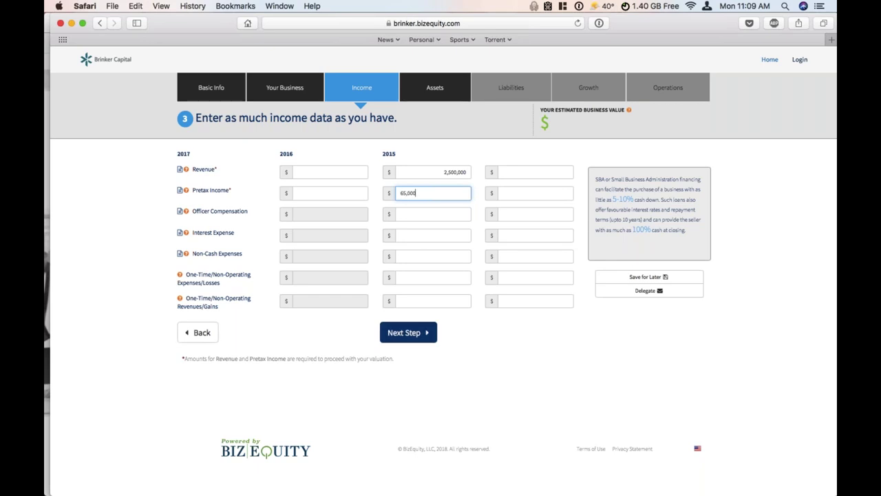
{"action": "left_click", "coordinate": [433, 214]}
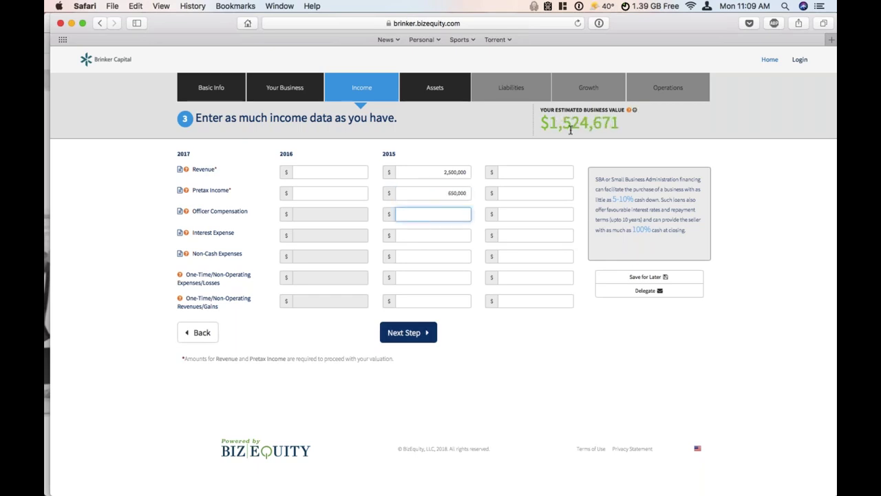
{"action": "type", "text": "650,000"}
- Fill the remaining 2015 income fields with 65000, 2300, 500 and 600
{"action": "key", "text": "Tab"}
{"action": "type", "text": "65000"}
{"action": "key", "text": "Tab"}
{"action": "type", "text": "2300"}
{"action": "key", "text": "Tab"}
{"action": "type", "text": "500"}
{"action": "key", "text": "Tab"}
{"action": "type", "text": "600"}
- Correct 2015 officer compensation to 350,000 and move on to the Assets step
{"action": "left_click", "coordinate": [443, 235]}
{"action": "double_click", "coordinate": [444, 234]}
{"action": "left_click", "coordinate": [444, 234]}
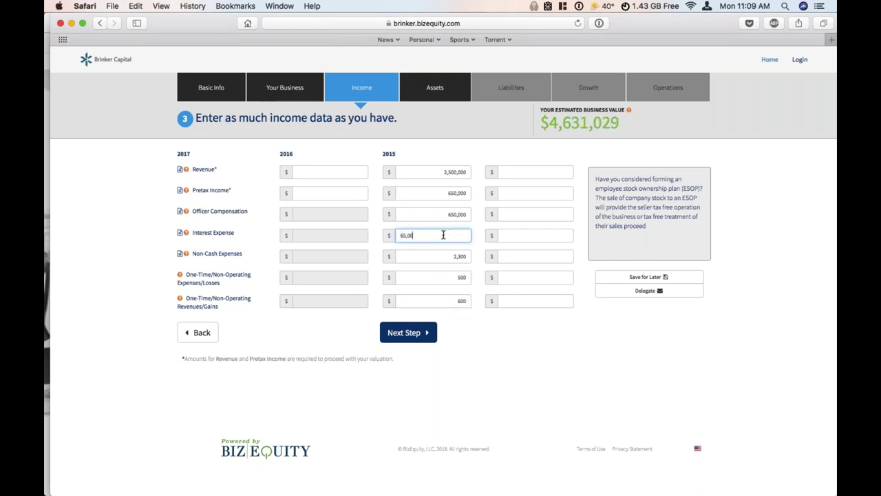
{"action": "left_click", "coordinate": [446, 214]}
{"action": "left_click_drag", "start_coordinate": [447, 214], "coordinate": [338, 211]}
{"action": "type", "text": "350,00"}
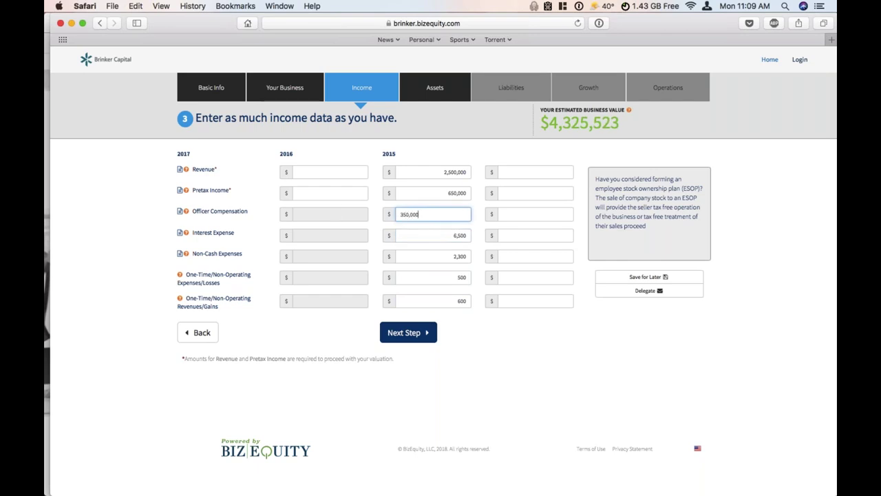
{"action": "type", "text": "0"}
{"action": "left_click", "coordinate": [517, 395]}
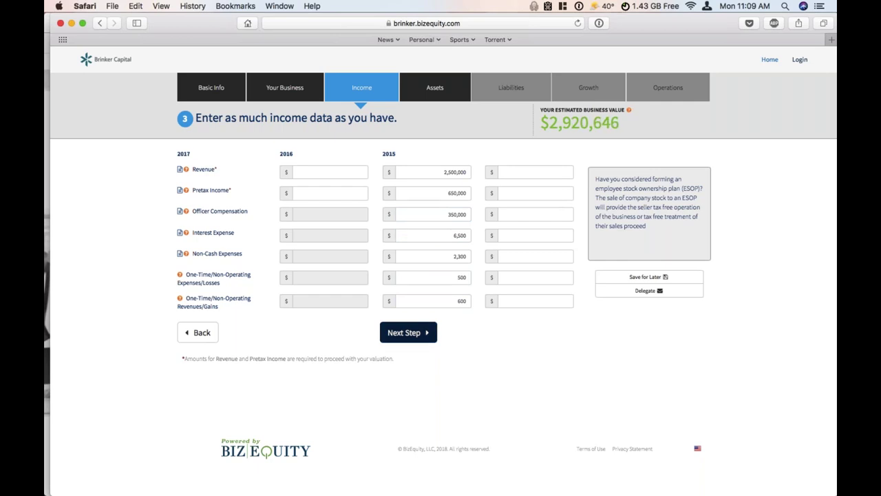
{"action": "left_click", "coordinate": [404, 337]}
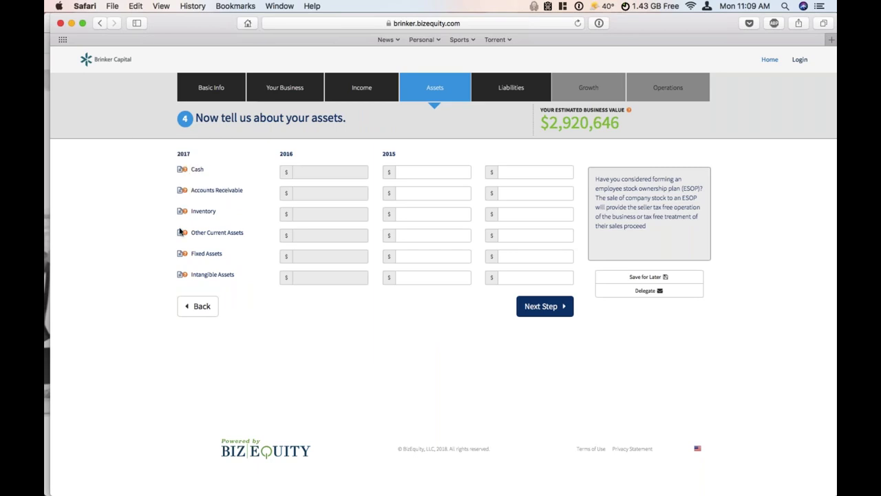
- Enter 2015 cash 386,000, accounts receivable 2300 and inventory 6,000
{"action": "left_click", "coordinate": [449, 174]}
{"action": "type", "text": "386,000"}
{"action": "key", "text": "Tab"}
{"action": "type", "text": "2300"}
{"action": "key", "text": "Tab"}
{"action": "type", "text": "6,000"}
- Enter other current assets 23000, fixed assets 75000, intangibles 2300; open and close Save for Later
{"action": "key", "text": "Tab"}
{"action": "type", "text": "23000"}
{"action": "key", "text": "Tab"}
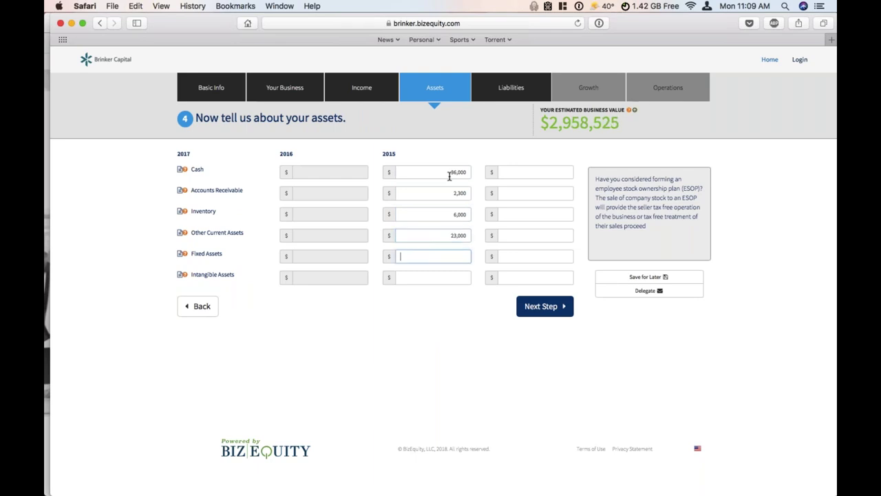
{"action": "type", "text": "75000"}
{"action": "key", "text": "Tab"}
{"action": "type", "text": "2300"}
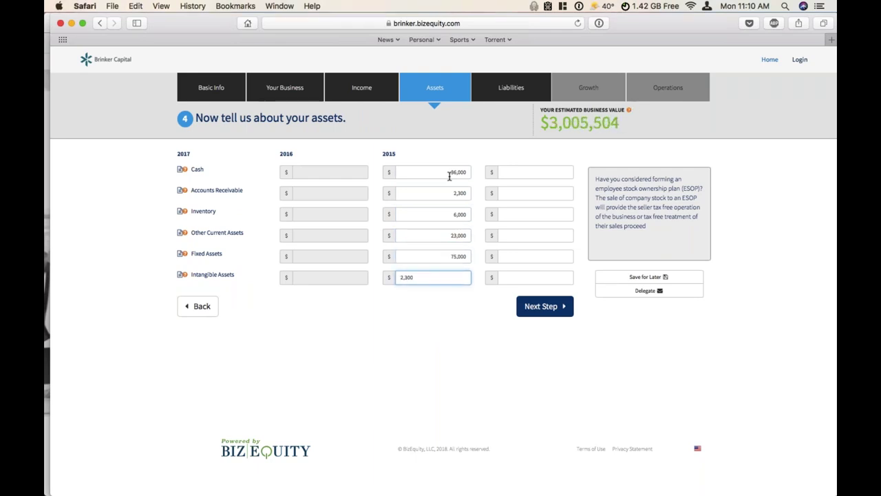
{"action": "left_click", "coordinate": [657, 276]}
{"action": "left_click", "coordinate": [572, 72]}
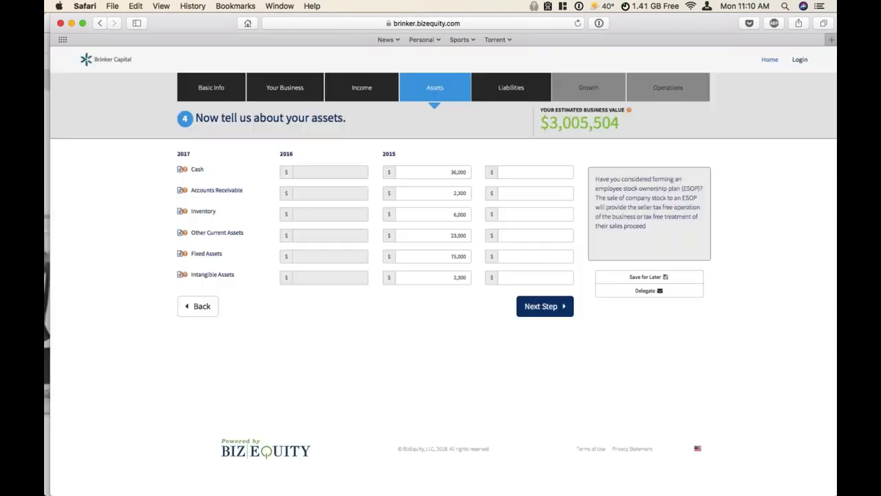
{"action": "left_click", "coordinate": [649, 282]}
{"action": "key", "text": "super+a"}
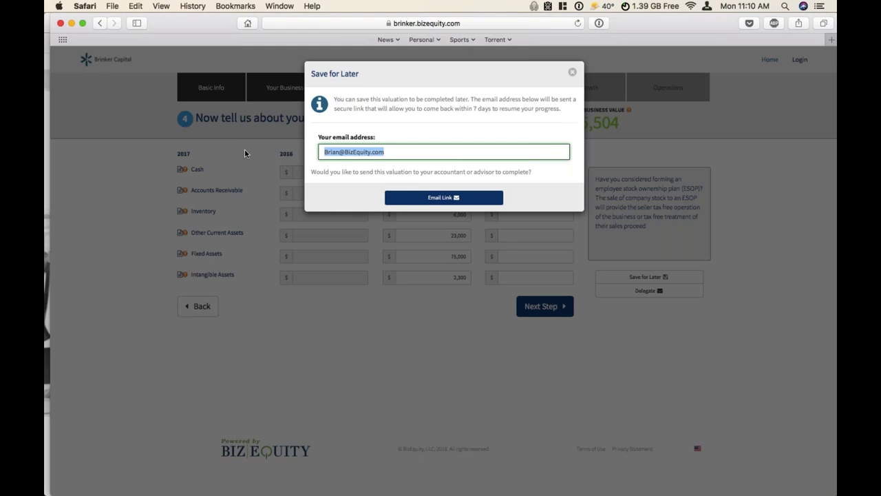
{"action": "left_click_drag", "start_coordinate": [473, 152], "coordinate": [316, 153]}
{"action": "left_click", "coordinate": [573, 72]}
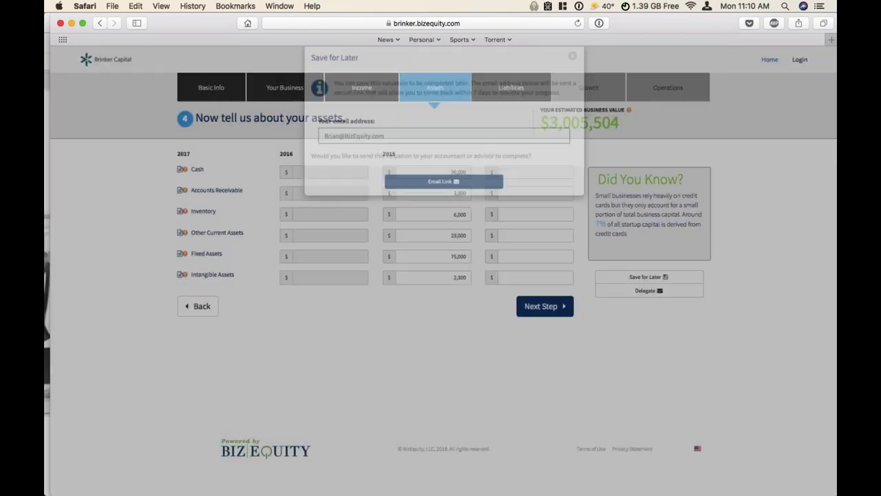
{"action": "left_click", "coordinate": [647, 277]}
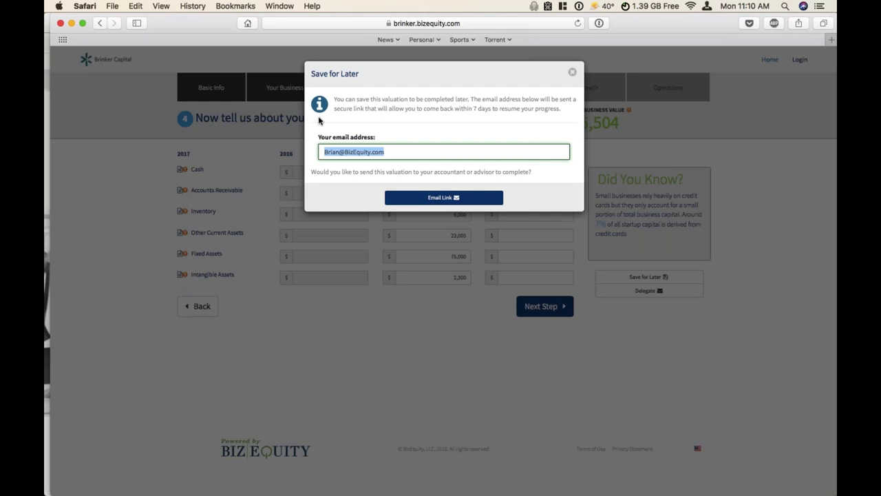
{"action": "left_click_drag", "start_coordinate": [577, 112], "coordinate": [336, 101]}
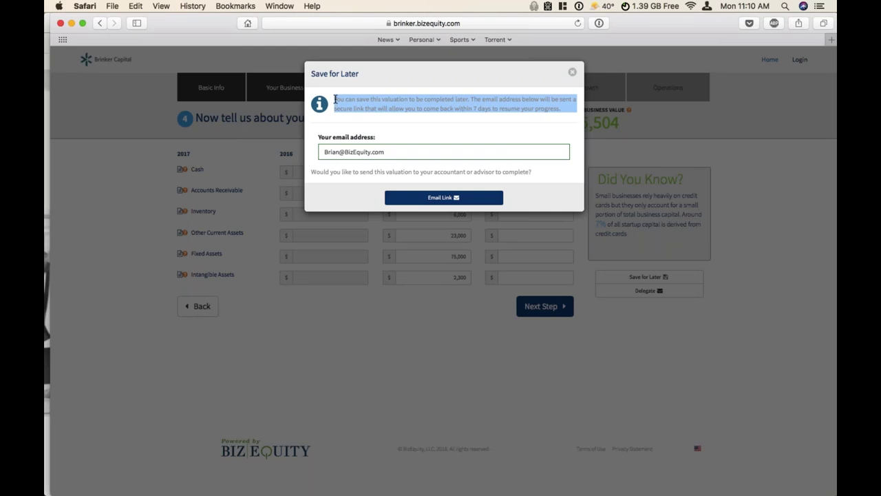
{"action": "left_click", "coordinate": [335, 100]}
{"action": "left_click_drag", "start_coordinate": [542, 105], "coordinate": [334, 101]}
{"action": "left_click", "coordinate": [333, 100]}
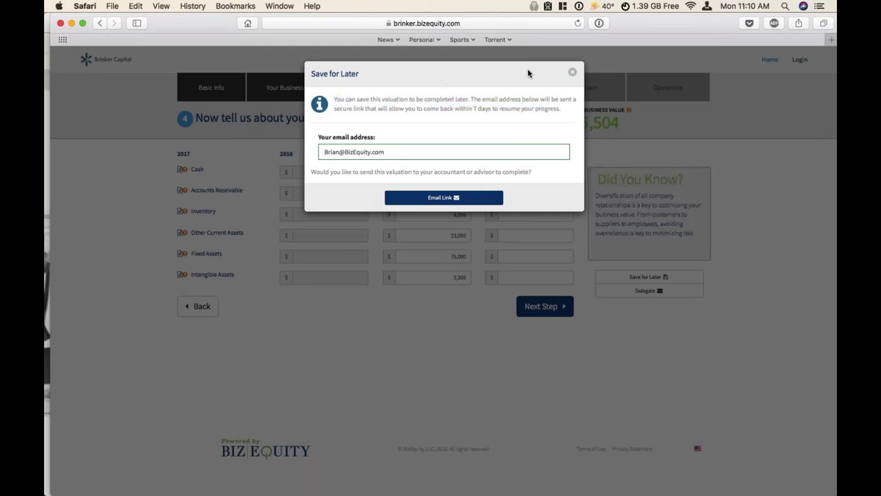
{"action": "left_click", "coordinate": [573, 74]}
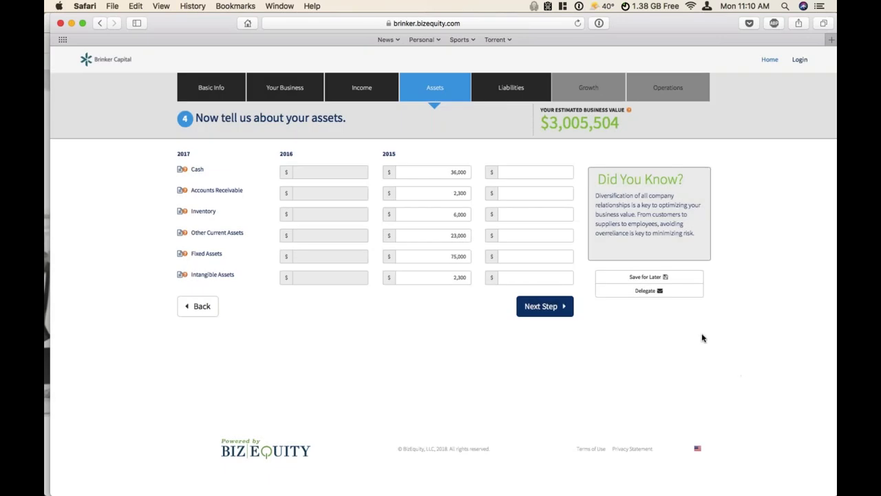
- Open the Delegate form and set the recipient role to Accountant, then CFO
{"action": "left_click", "coordinate": [679, 295]}
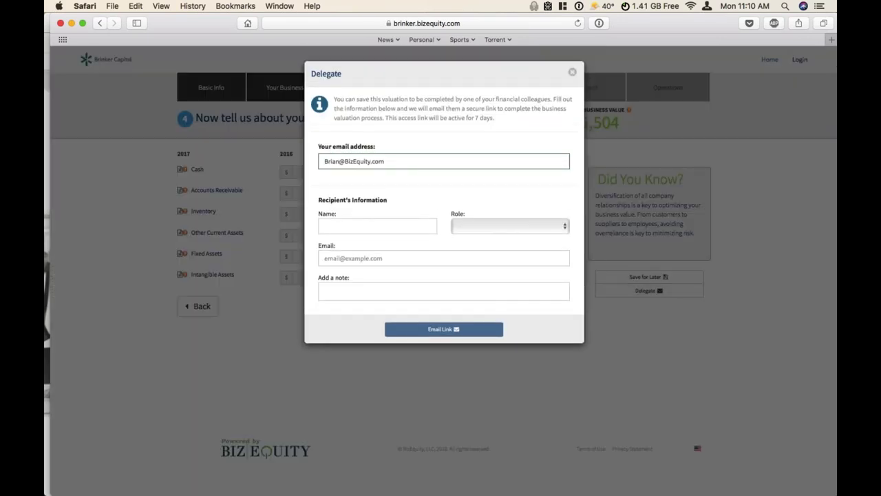
{"action": "left_click", "coordinate": [510, 225]}
{"action": "left_click", "coordinate": [500, 248]}
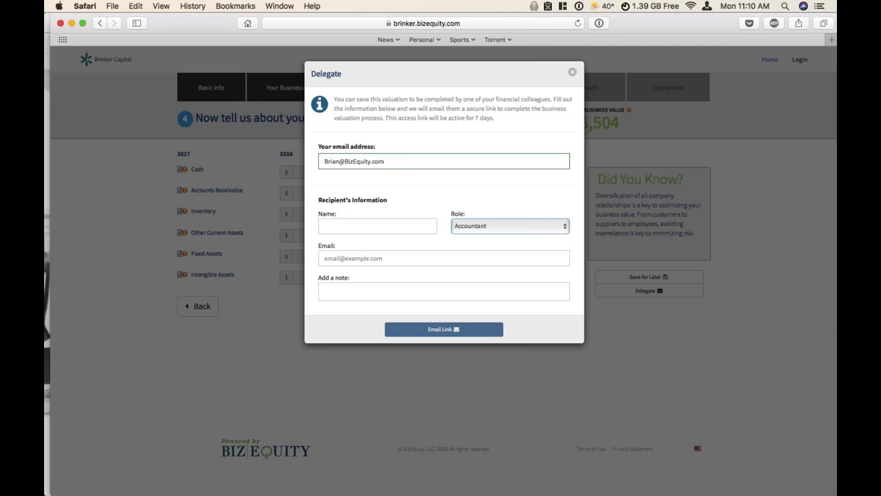
{"action": "left_click", "coordinate": [457, 226]}
{"action": "left_click", "coordinate": [457, 236]}
- Close the delegate form without sending and advance to the liabilities step
{"action": "key", "text": "shift+Tab"}
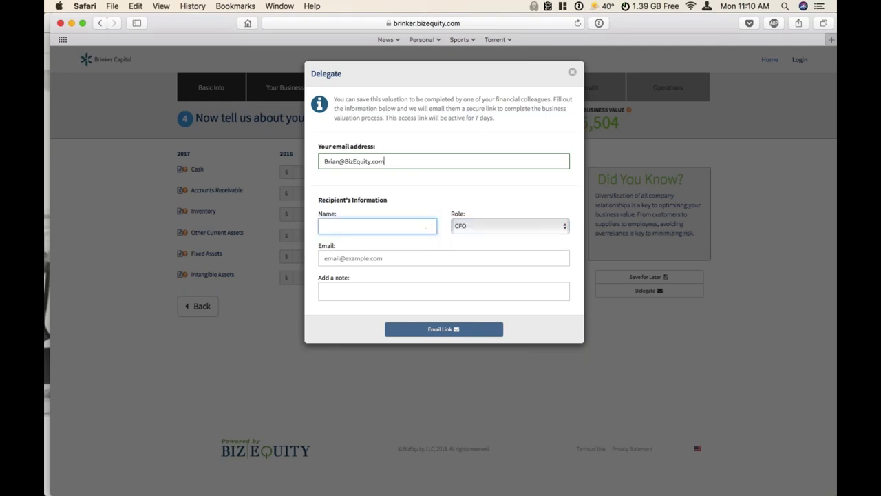
{"action": "key", "text": "shift+Tab"}
{"action": "key", "text": "Right"}
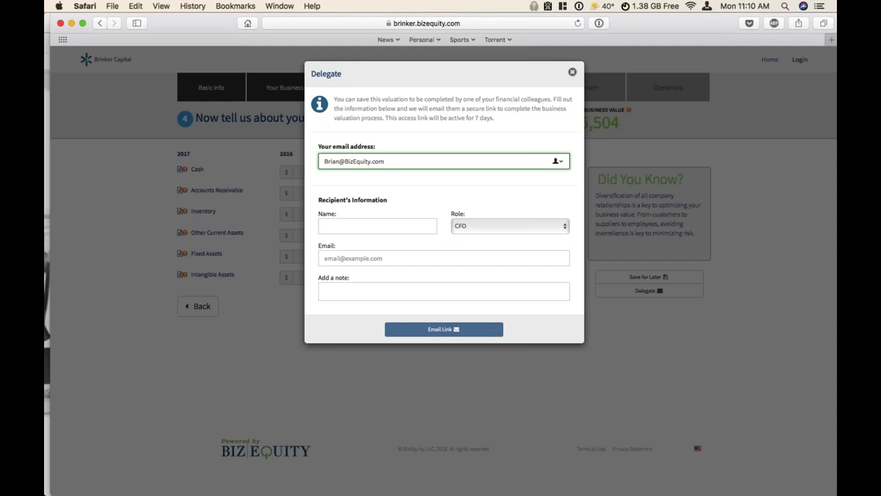
{"action": "left_click", "coordinate": [572, 72]}
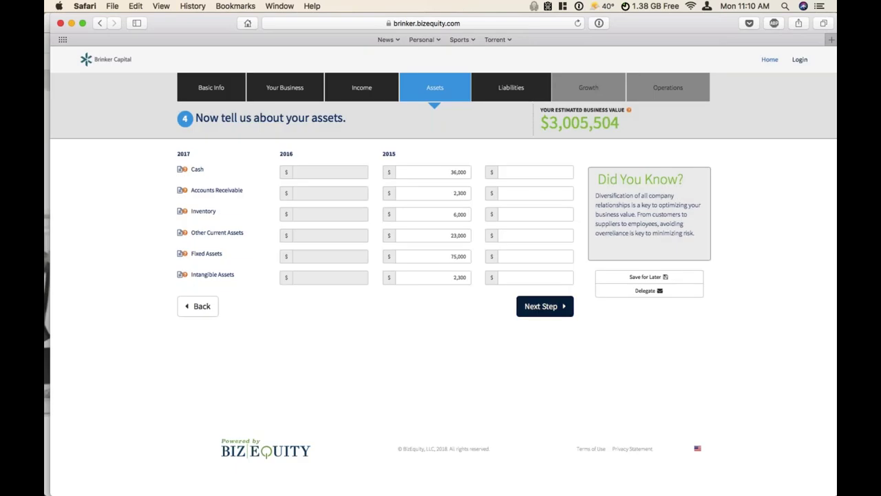
{"action": "left_click", "coordinate": [545, 306]}
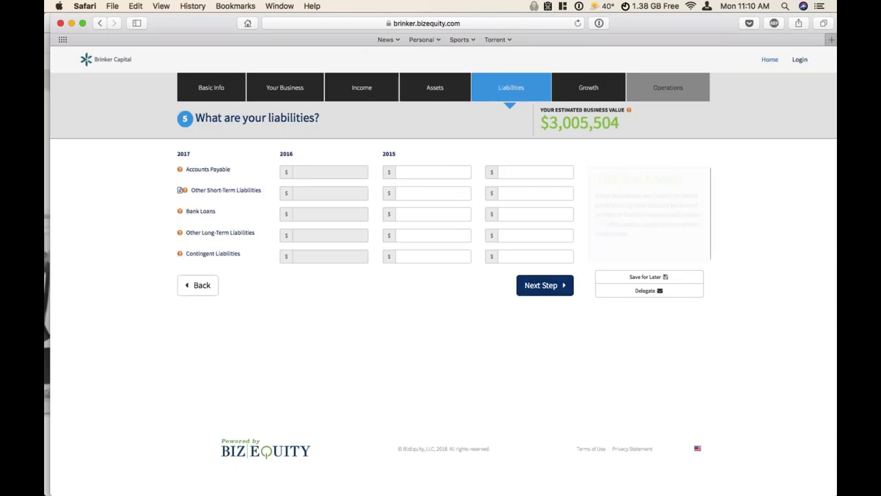
- Enter 2015 liabilities: payable 34,000, short-term 500, bank loans 2,300, long-term 12,000, contingent 5,000
{"action": "left_click", "coordinate": [416, 171]}
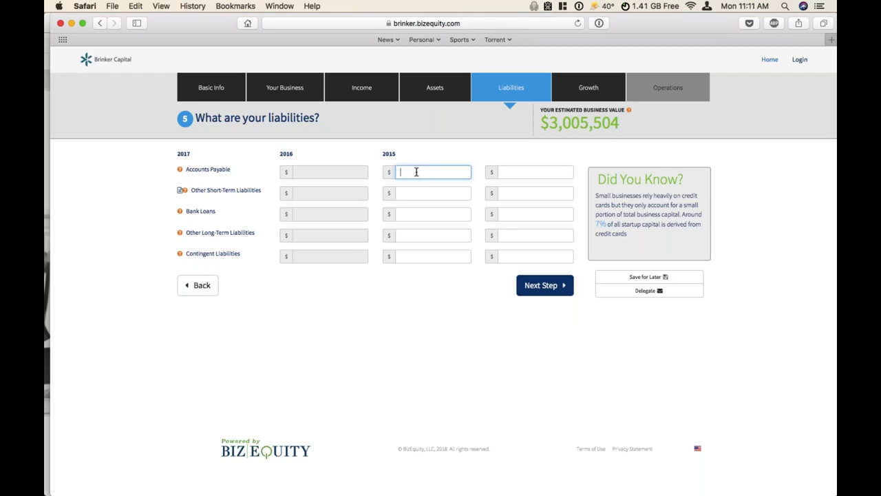
{"action": "type", "text": "34000"}
{"action": "key", "text": "Tab"}
{"action": "type", "text": "500"}
{"action": "key", "text": "Tab"}
{"action": "type", "text": "2300"}
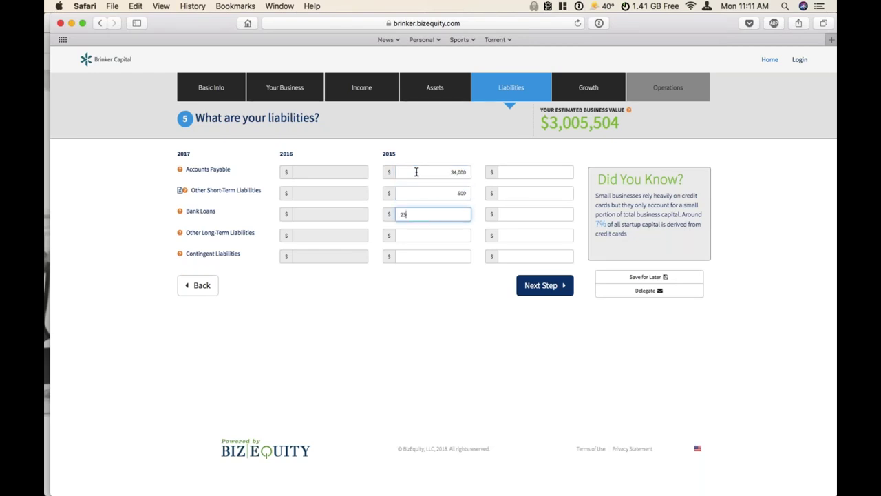
{"action": "key", "text": "Tab"}
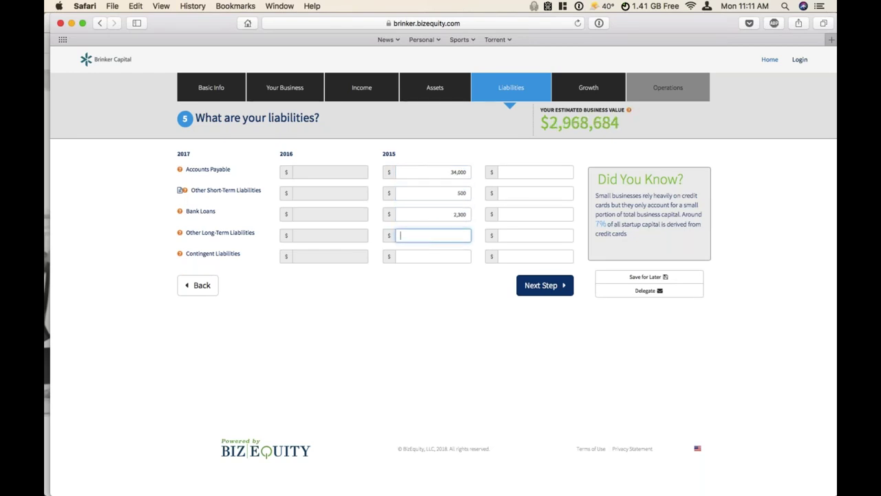
{"action": "type", "text": "12000"}
{"action": "key", "text": "Tab"}
{"action": "type", "text": "5000"}
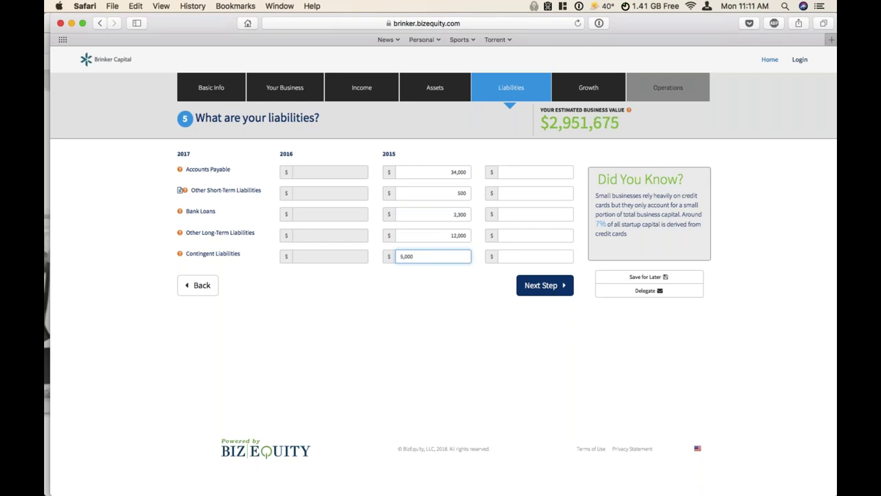
- Raise Other Short-Term Liabilities to 50,000 and continue to the growth questions
{"action": "left_click_drag", "start_coordinate": [621, 124], "coordinate": [544, 128]}
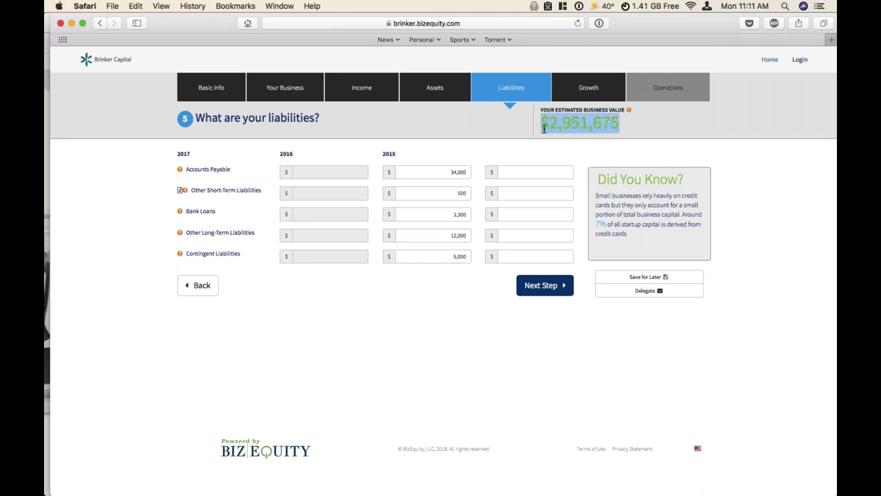
{"action": "left_click", "coordinate": [460, 193]}
{"action": "type", "text": "00"}
{"action": "left_click", "coordinate": [460, 234]}
{"action": "double_click", "coordinate": [461, 217]}
{"action": "left_click", "coordinate": [462, 218]}
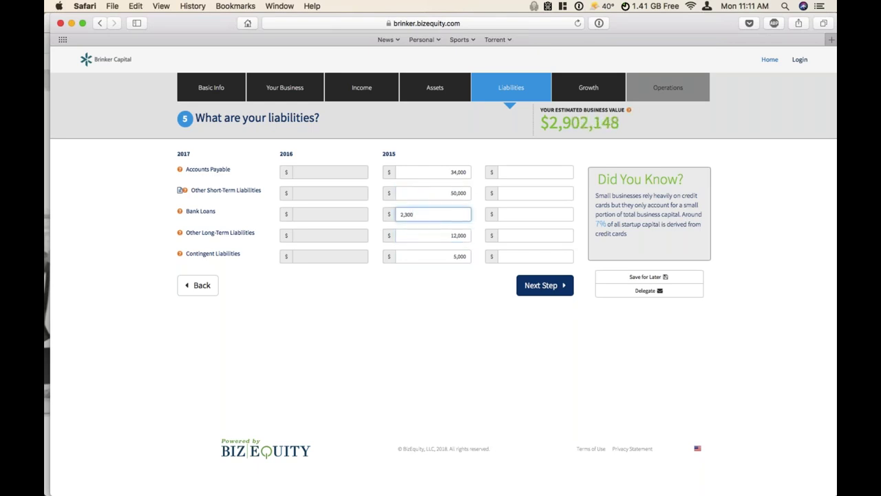
{"action": "left_click", "coordinate": [558, 295]}
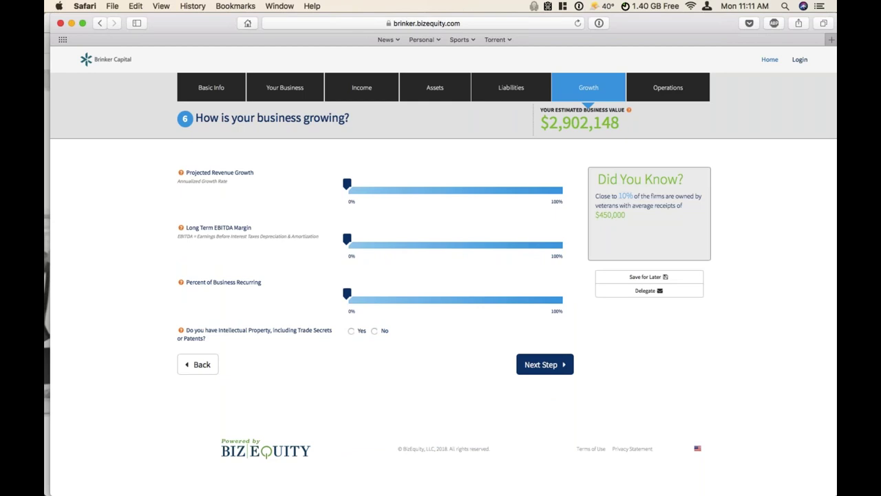
- Set projected revenue growth to about 7%, EBITDA margin about 7%, recurring business 69%
{"action": "mouse_move", "coordinate": [351, 193]}
{"action": "left_click_drag", "start_coordinate": [226, 181], "coordinate": [181, 168]}
{"action": "left_click", "coordinate": [162, 165]}
{"action": "left_click_drag", "start_coordinate": [348, 186], "coordinate": [562, 186]}
{"action": "left_click_drag", "start_coordinate": [559, 190], "coordinate": [370, 195]}
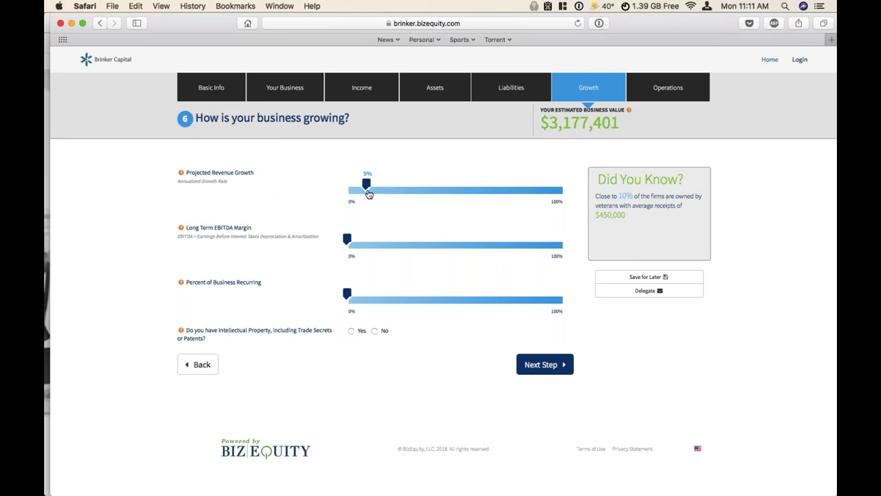
{"action": "left_click_drag", "start_coordinate": [369, 194], "coordinate": [364, 194]}
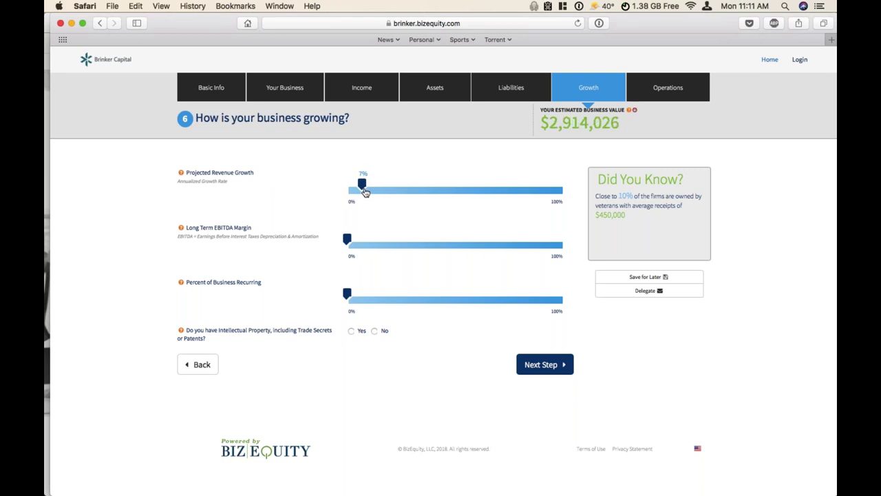
{"action": "left_click_drag", "start_coordinate": [348, 239], "coordinate": [362, 241]}
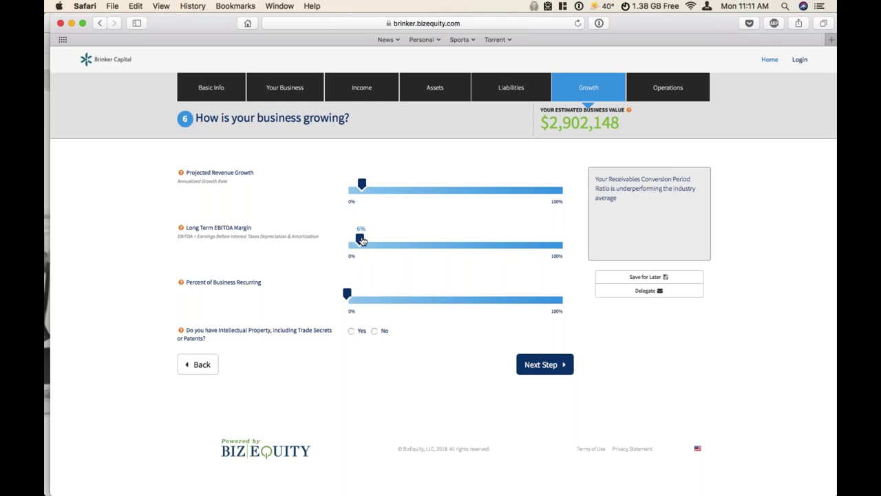
{"action": "left_click_drag", "start_coordinate": [361, 241], "coordinate": [364, 244]}
{"action": "left_click_drag", "start_coordinate": [347, 294], "coordinate": [497, 301]}
{"action": "left_click_drag", "start_coordinate": [249, 338], "coordinate": [199, 323]}
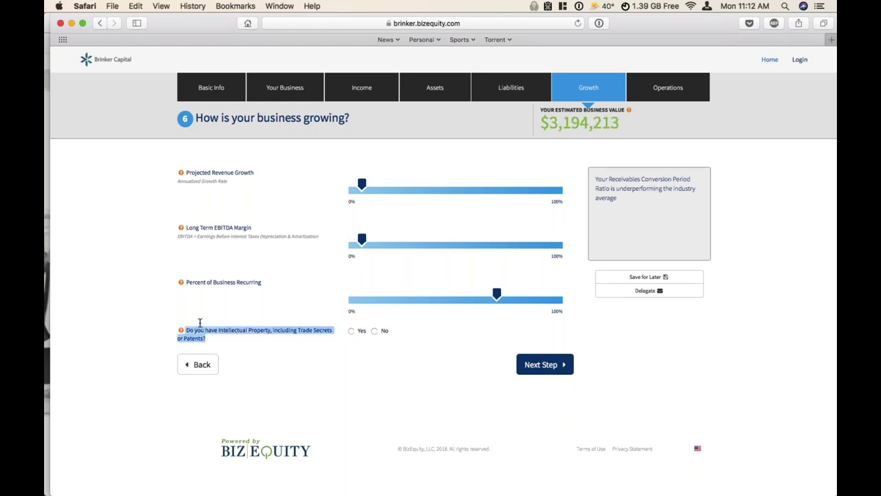
- Answer the intellectual property question, briefly revisit earlier steps, then advance to operations
{"action": "left_click", "coordinate": [352, 330]}
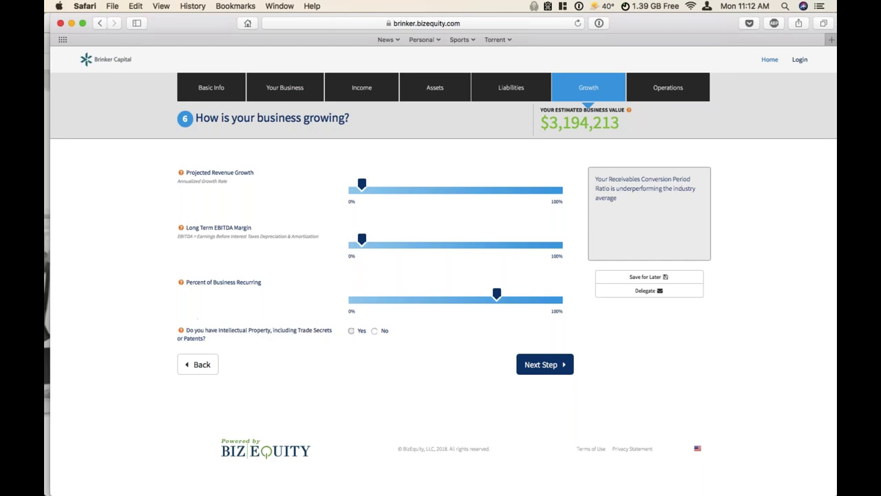
{"action": "left_click", "coordinate": [374, 331]}
{"action": "left_click", "coordinate": [351, 331]}
{"action": "left_click", "coordinate": [198, 364]}
{"action": "left_click", "coordinate": [199, 285]}
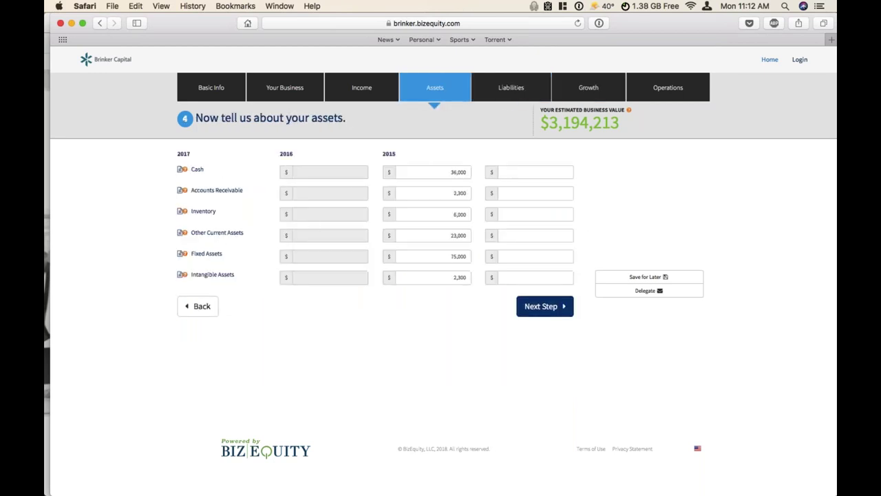
{"action": "mouse_move", "coordinate": [183, 275]}
{"action": "left_click", "coordinate": [545, 306]}
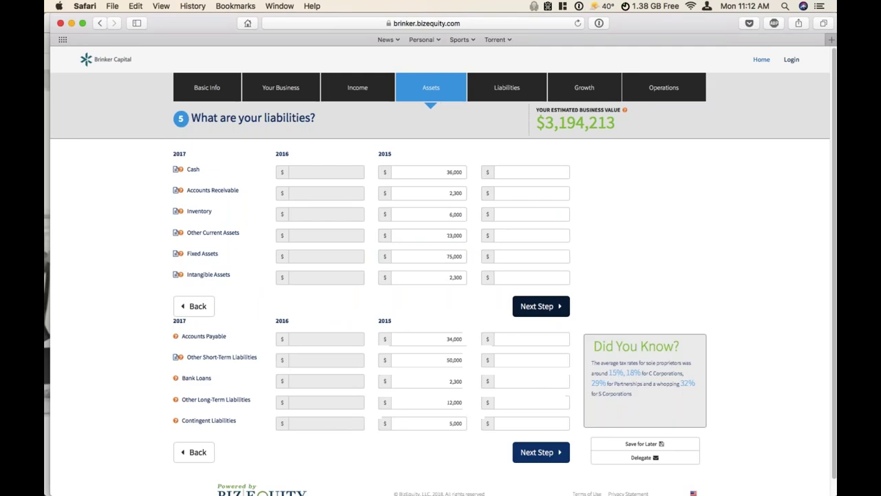
{"action": "left_click", "coordinate": [544, 286]}
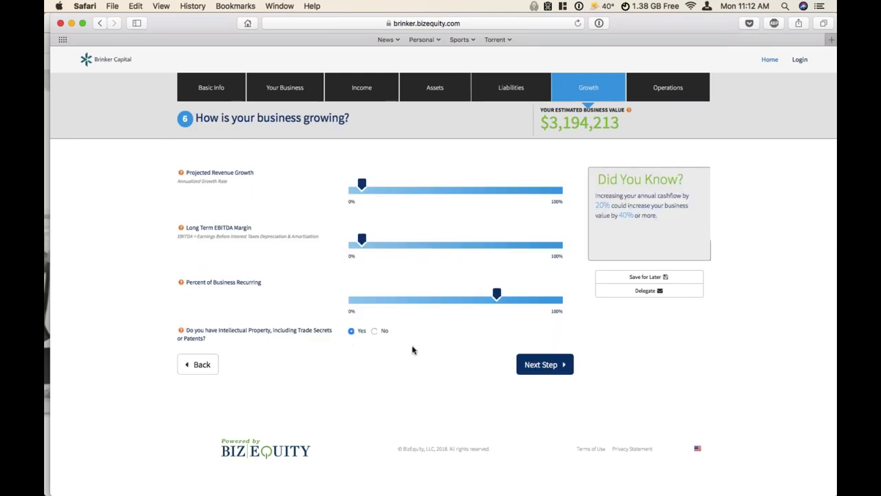
{"action": "left_click", "coordinate": [373, 330]}
{"action": "left_click", "coordinate": [555, 366]}
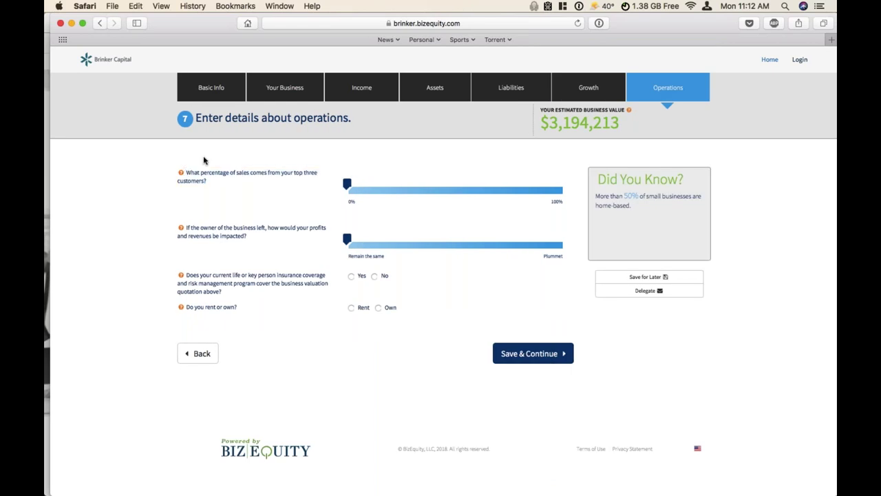
- Set top-three-customer sales share to 9% and the owner-departure profit impact toward Plummet
{"action": "left_click_drag", "start_coordinate": [348, 185], "coordinate": [367, 190]}
{"action": "left_click_drag", "start_coordinate": [270, 241], "coordinate": [177, 210]}
{"action": "left_click", "coordinate": [177, 210]}
{"action": "left_click_drag", "start_coordinate": [347, 239], "coordinate": [516, 247]}
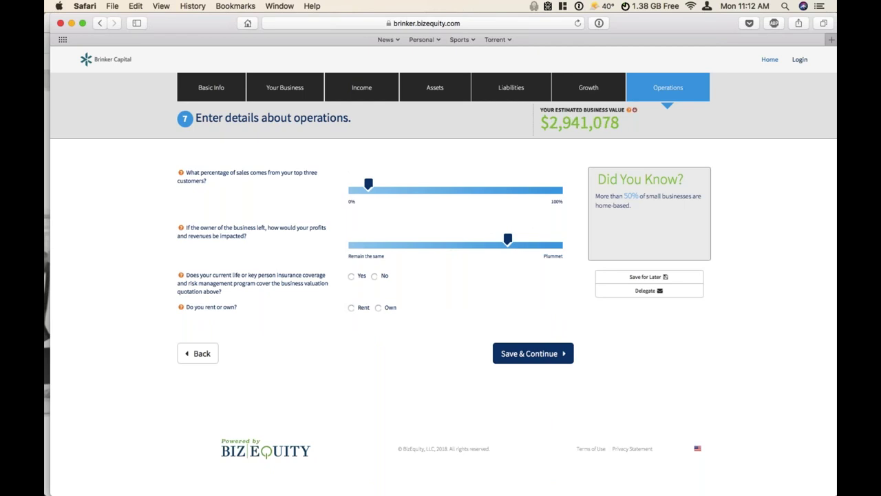
- Answer No to key-person insurance and indicate the business owns its property
{"action": "left_click_drag", "start_coordinate": [248, 297], "coordinate": [184, 273]}
{"action": "triple_click", "coordinate": [183, 275]}
{"action": "left_click", "coordinate": [183, 276]}
{"action": "left_click", "coordinate": [352, 276]}
{"action": "left_click", "coordinate": [375, 276]}
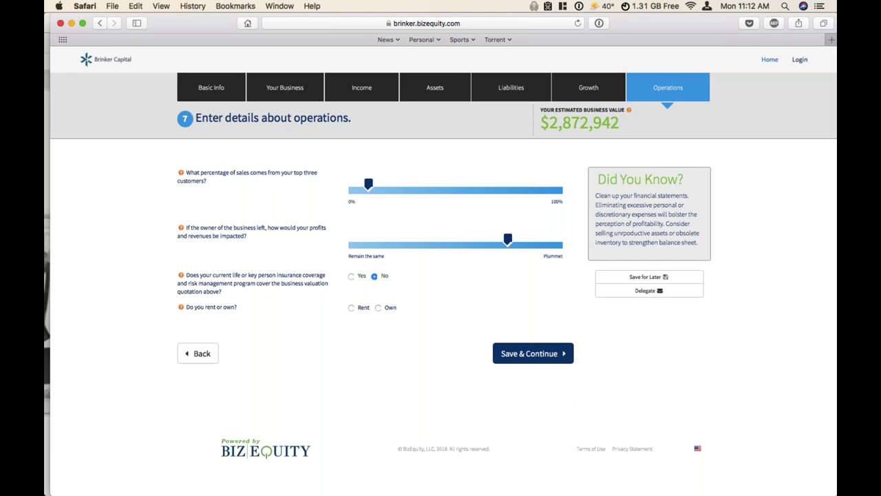
{"action": "left_click", "coordinate": [377, 308]}
- Enter property value 860,000, mortgage 100,000, 3,500 sq ft, owned by this business, rent 5,000
{"action": "left_click", "coordinate": [510, 343]}
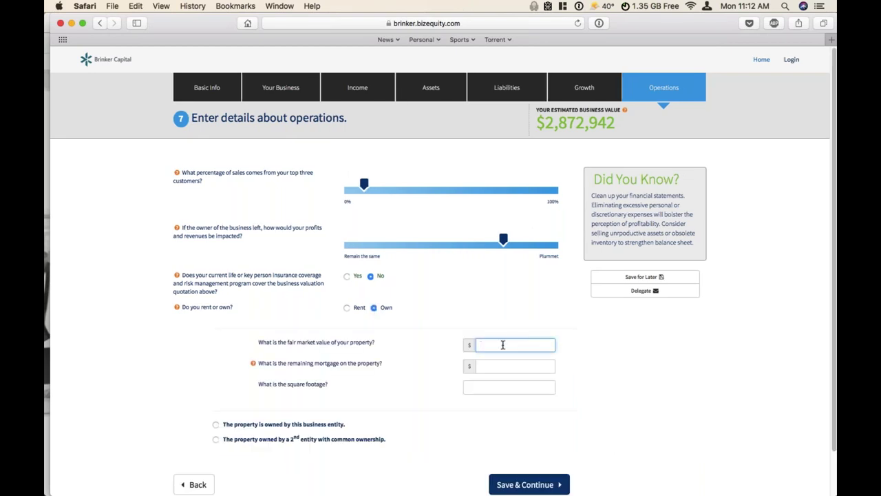
{"action": "type", "text": "8600000"}
{"action": "key", "text": "Tab"}
{"action": "type", "text": "100000"}
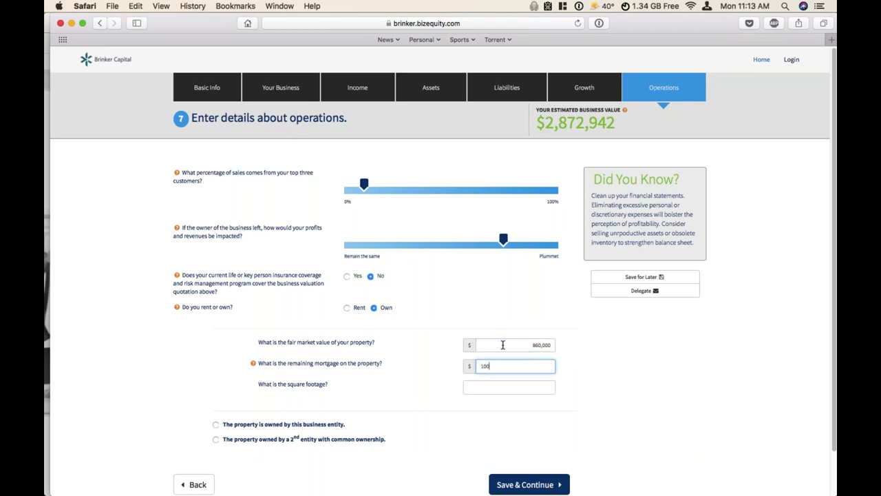
{"action": "key", "text": "Tab"}
{"action": "type", "text": "3500"}
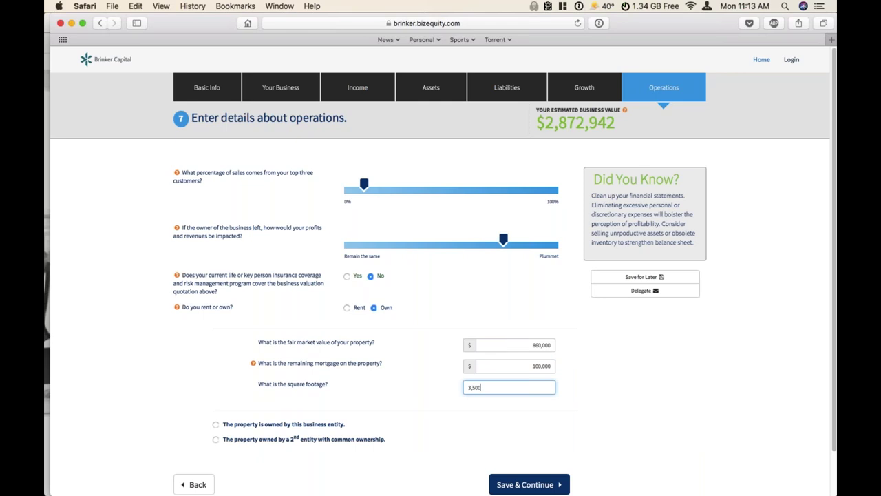
{"action": "left_click", "coordinate": [229, 424]}
{"action": "scroll", "coordinate": [482, 441], "scroll_direction": "down", "scroll_amount": 1}
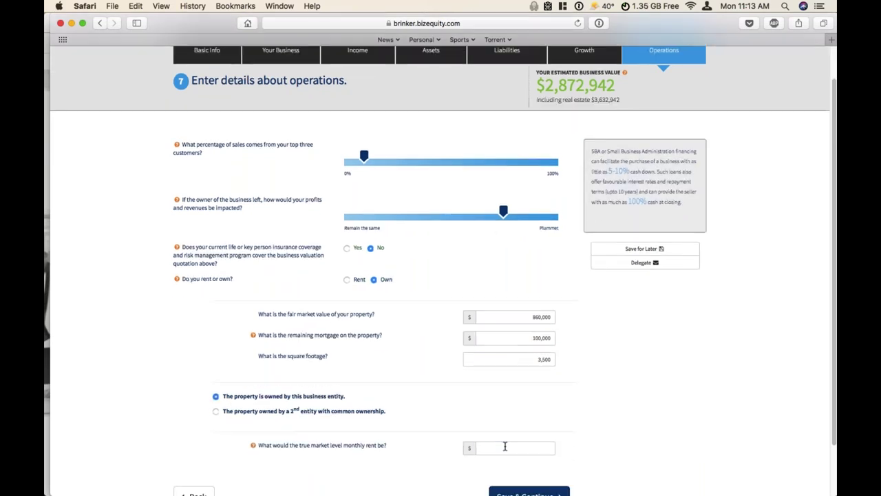
{"action": "left_click", "coordinate": [504, 447]}
{"action": "type", "text": "5,000"}
{"action": "left_click", "coordinate": [641, 380]}
{"action": "scroll", "coordinate": [640, 380], "scroll_direction": "up", "scroll_amount": 1}
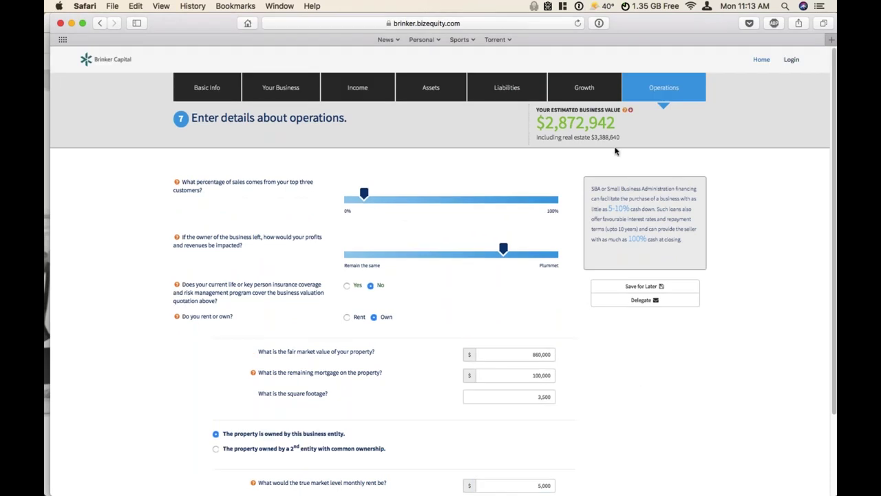
{"action": "left_click_drag", "start_coordinate": [620, 124], "coordinate": [532, 111]}
{"action": "left_click_drag", "start_coordinate": [664, 146], "coordinate": [534, 140]}
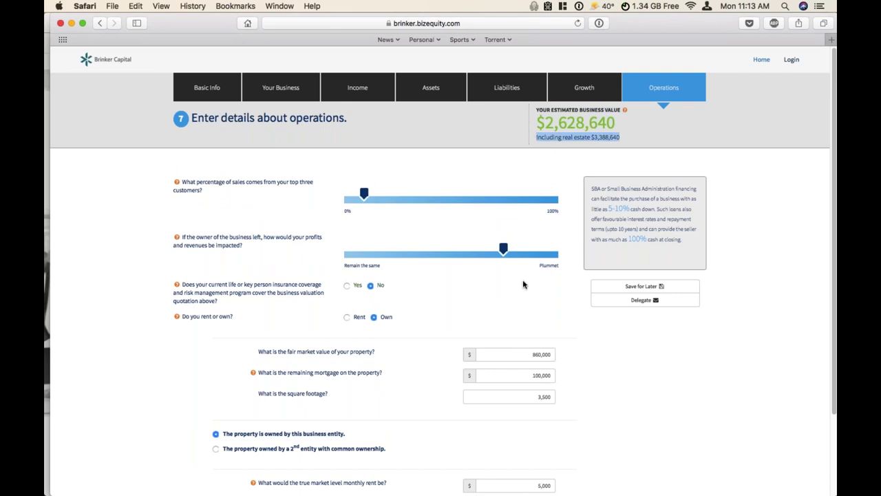
- Switch property ownership to a 2nd entity with current monthly rent 5,000
{"action": "scroll", "coordinate": [523, 284], "scroll_direction": "down", "scroll_amount": 3}
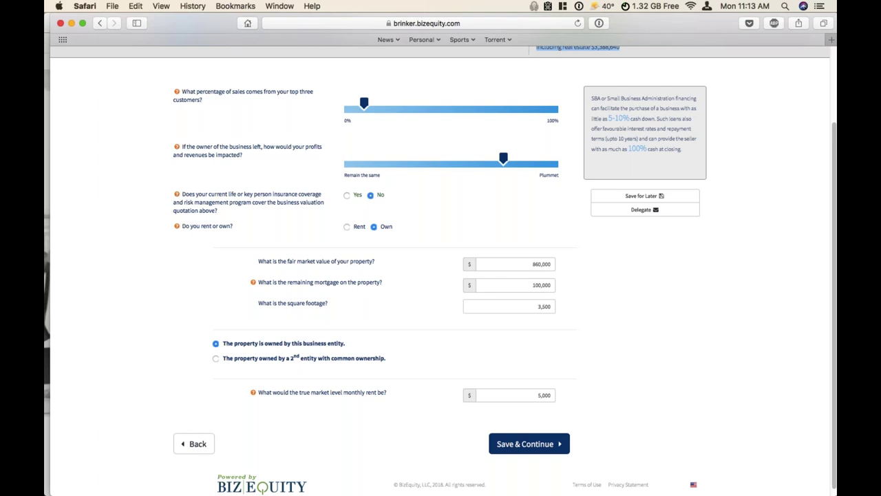
{"action": "left_click", "coordinate": [261, 363]}
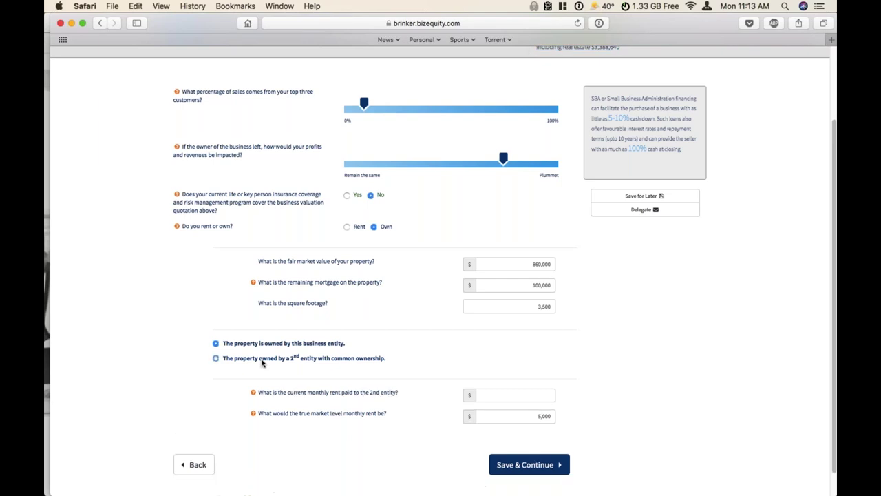
{"action": "scroll", "coordinate": [261, 362], "scroll_direction": "down", "scroll_amount": 1}
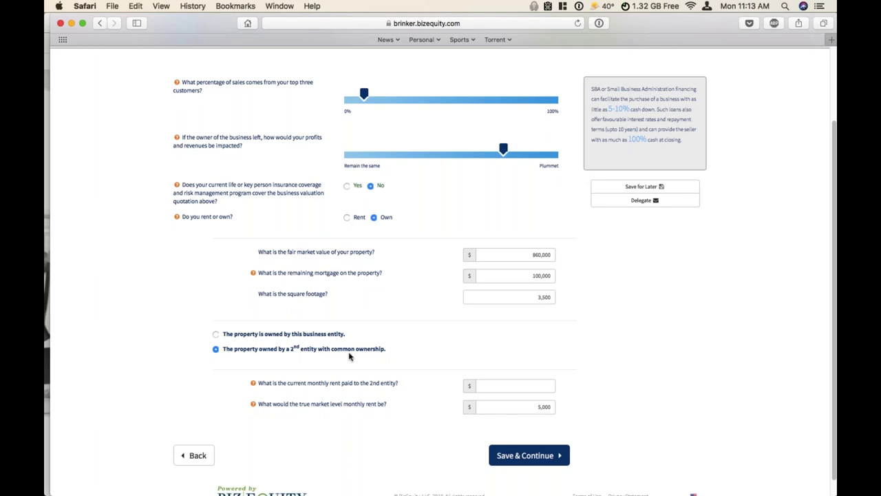
{"action": "left_click", "coordinate": [516, 384]}
{"action": "type", "text": "5,000"}
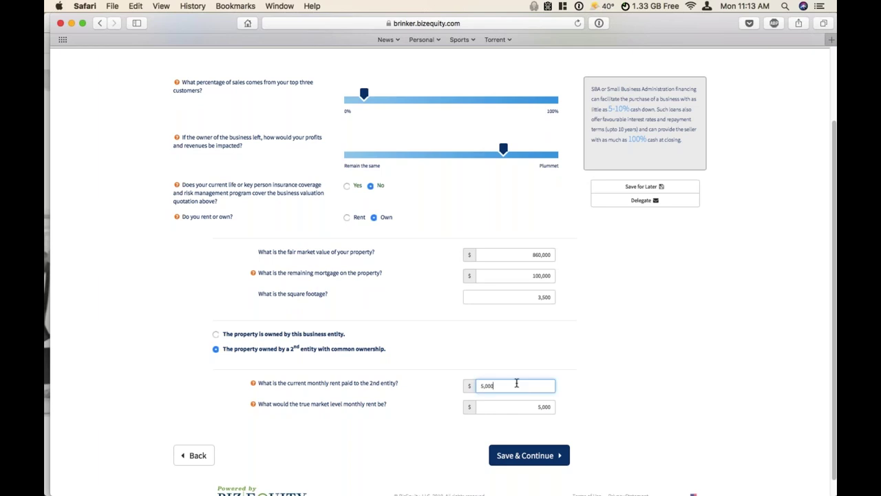
{"action": "left_click", "coordinate": [630, 331]}
{"action": "scroll", "coordinate": [599, 207], "scroll_direction": "up", "scroll_amount": 3}
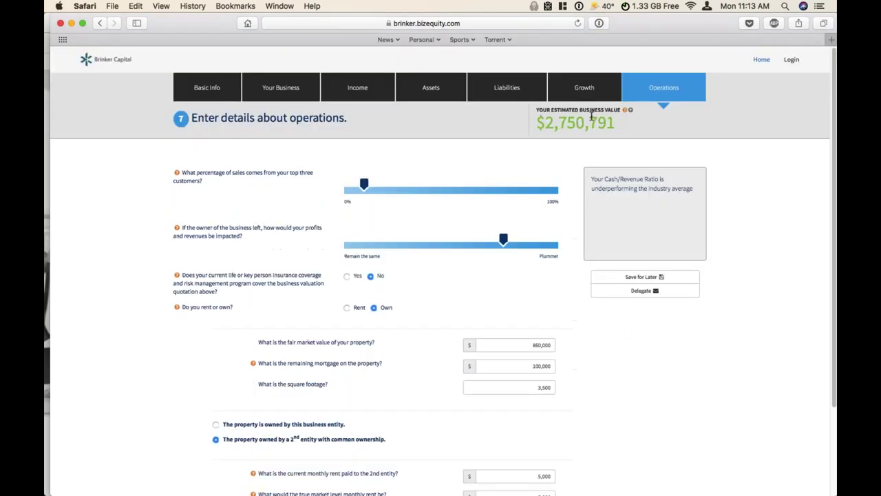
{"action": "left_click_drag", "start_coordinate": [616, 126], "coordinate": [537, 110]}
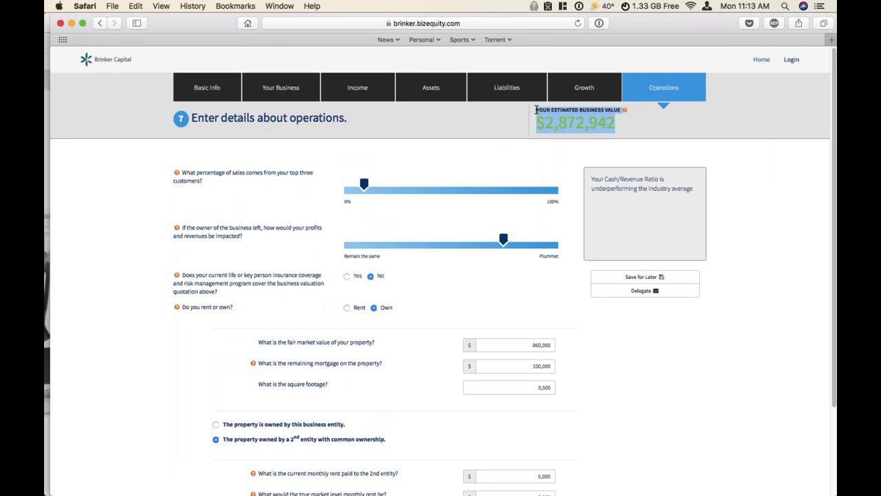
{"action": "left_click", "coordinate": [537, 110]}
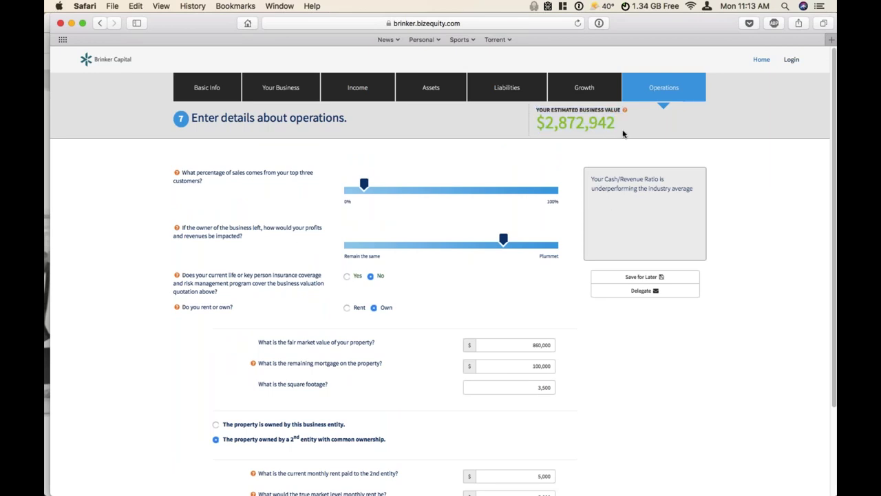
- Save the operations answers and submit the completed valuation questionnaire
{"action": "scroll", "coordinate": [599, 166], "scroll_direction": "down", "scroll_amount": 5}
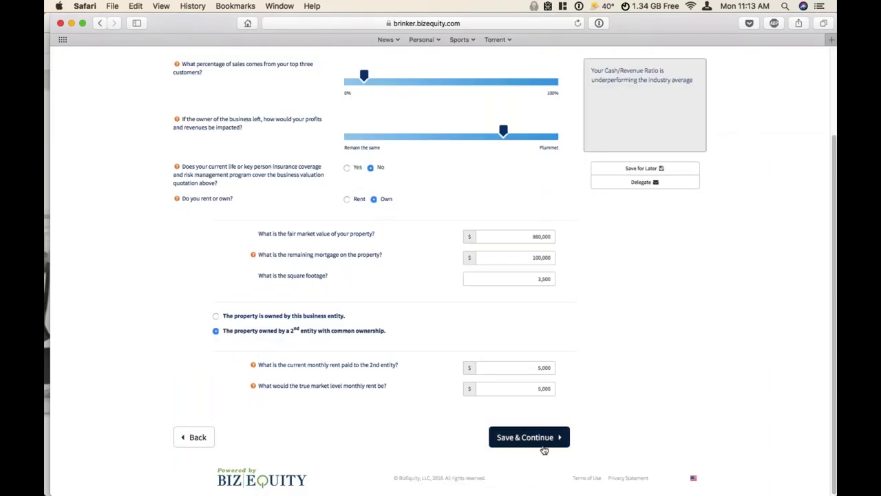
{"action": "left_click", "coordinate": [548, 437]}
{"action": "scroll", "coordinate": [441, 275], "scroll_direction": "down", "scroll_amount": 4}
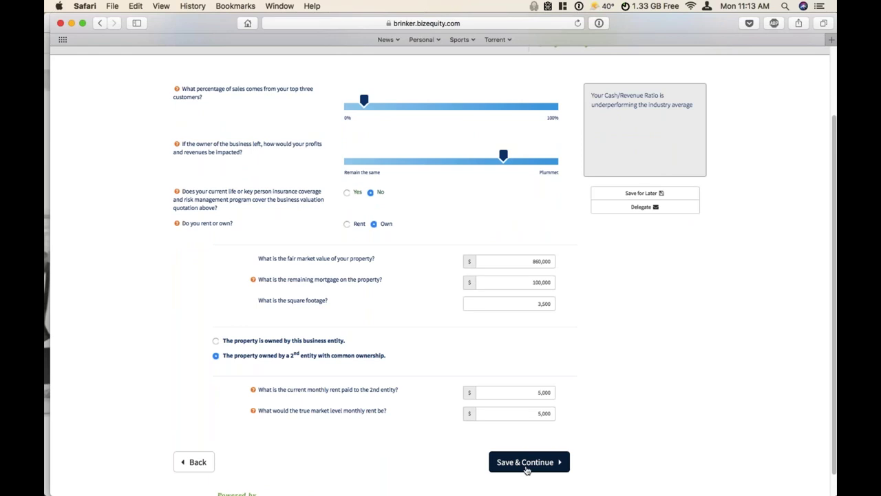
{"action": "left_click", "coordinate": [527, 465]}
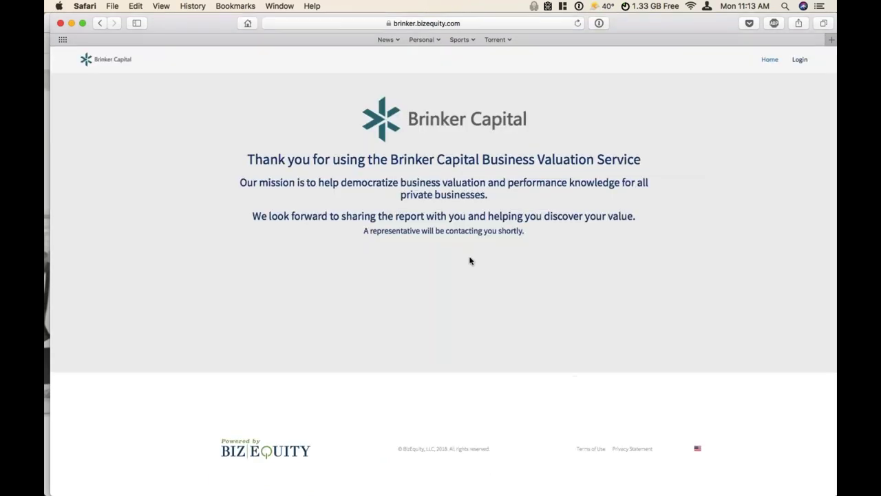
- Highlight the thank-you heading, mission paragraph and full thank-you message
{"action": "left_click_drag", "start_coordinate": [244, 160], "coordinate": [655, 165]}
{"action": "left_click", "coordinate": [527, 181]}
{"action": "triple_click", "coordinate": [307, 184]}
{"action": "left_click", "coordinate": [517, 202]}
{"action": "left_click_drag", "start_coordinate": [432, 201], "coordinate": [248, 160]}
- Bring the Chrome Business Valuation window to the front from the Dock
{"action": "mouse_move", "coordinate": [474, 476]}
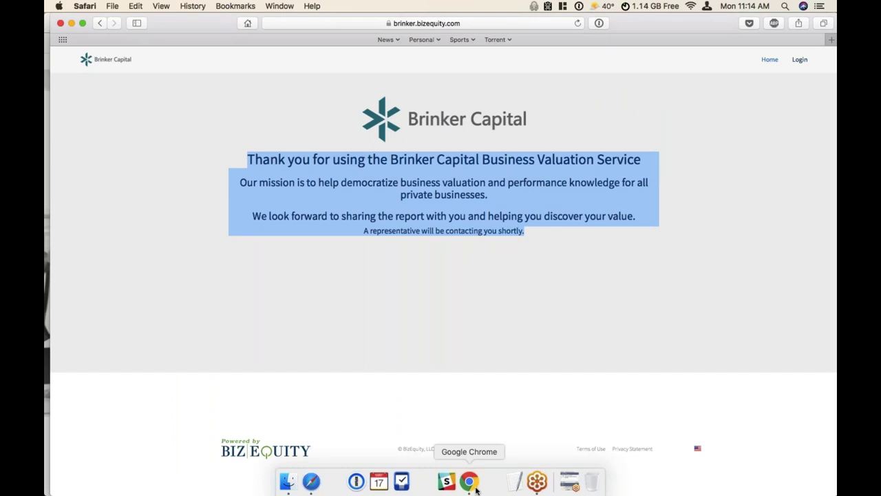
{"action": "right_click", "coordinate": [476, 486]}
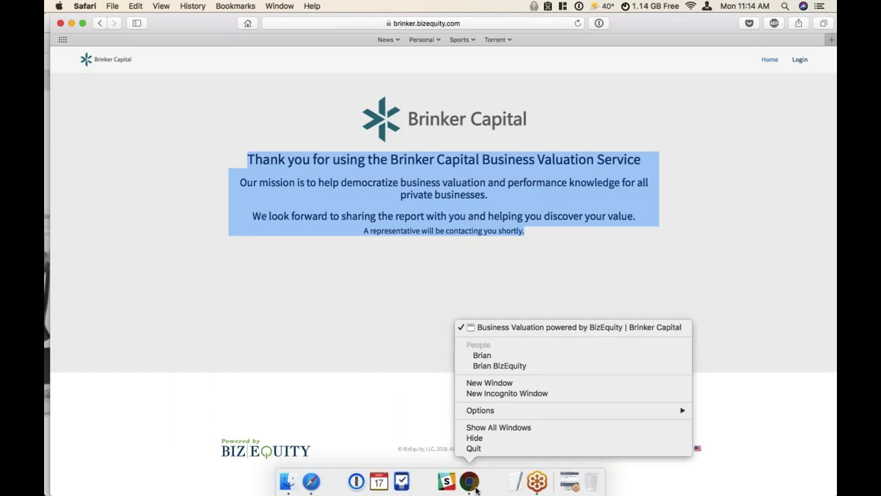
{"action": "left_click", "coordinate": [476, 486]}
{"action": "left_click", "coordinate": [475, 486]}
{"action": "scroll", "coordinate": [639, 229], "scroll_direction": "up", "scroll_amount": 1}
- Go to the Companies Console via the account menu and open the first Test company
{"action": "left_click", "coordinate": [770, 67]}
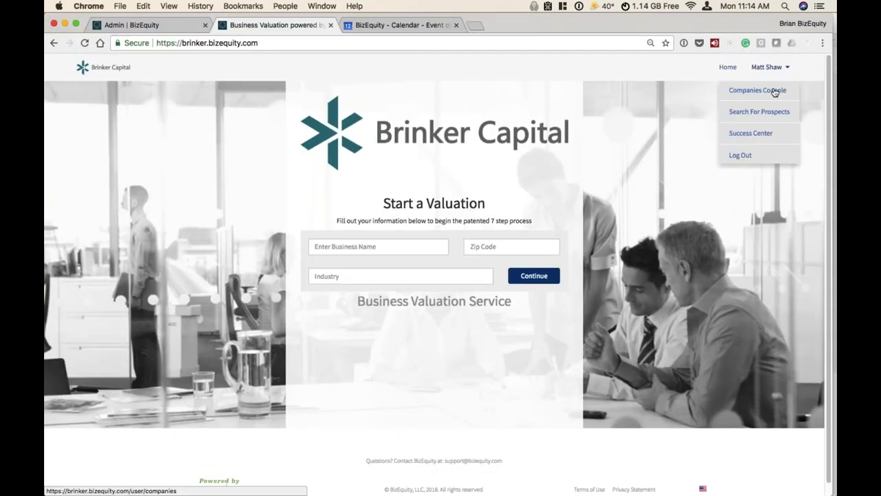
{"action": "left_click", "coordinate": [778, 88]}
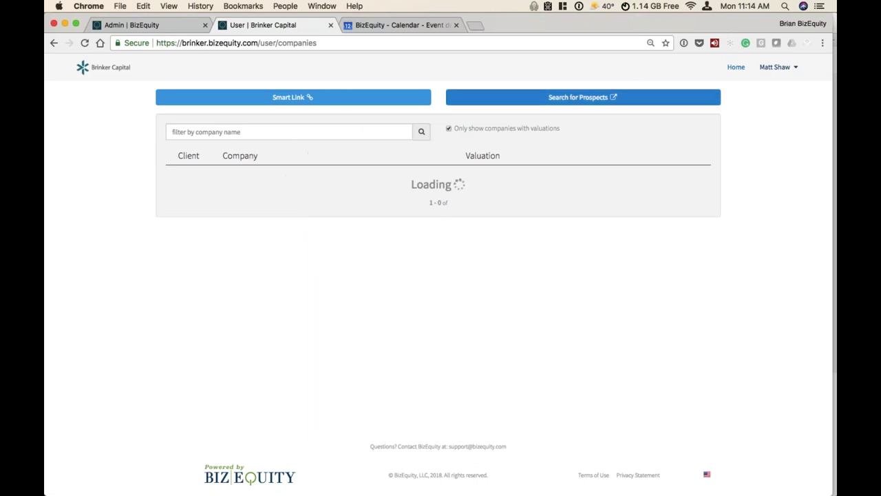
{"action": "left_click", "coordinate": [733, 69]}
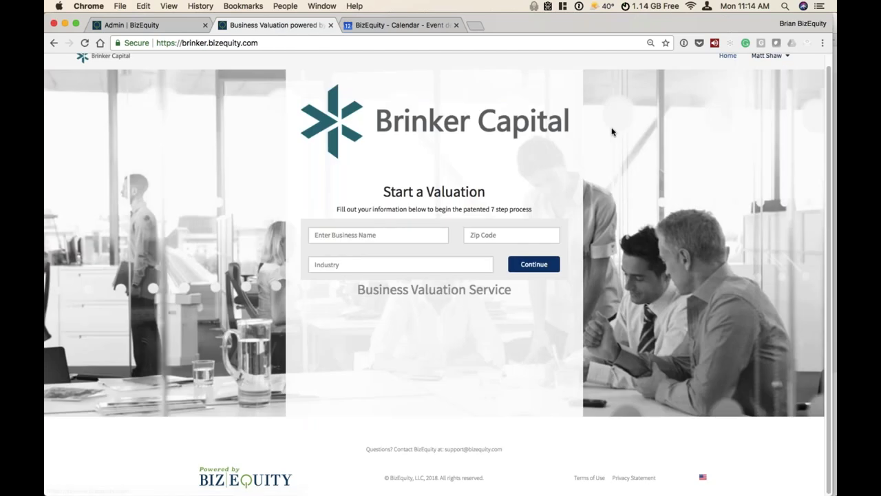
{"action": "left_click", "coordinate": [767, 66]}
{"action": "left_click", "coordinate": [772, 90]}
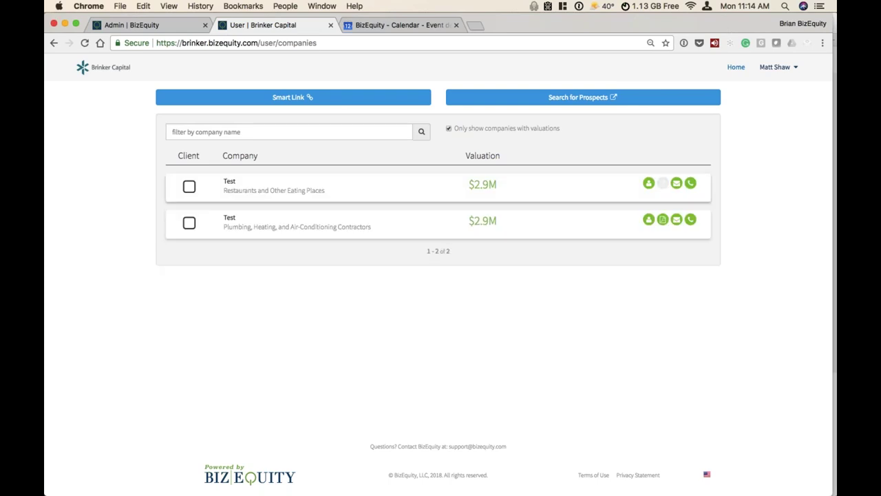
{"action": "left_click", "coordinate": [288, 190]}
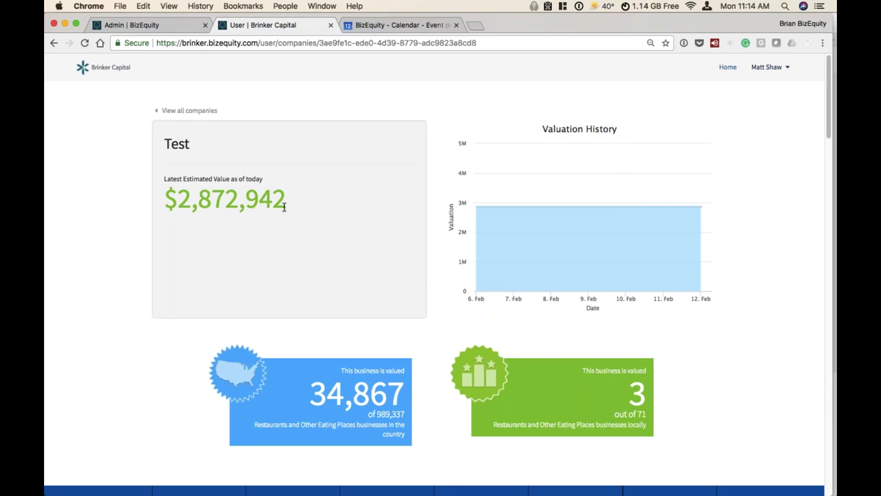
- Review the local ranking card and its local businesses line
{"action": "scroll", "coordinate": [303, 275], "scroll_direction": "down", "scroll_amount": 1}
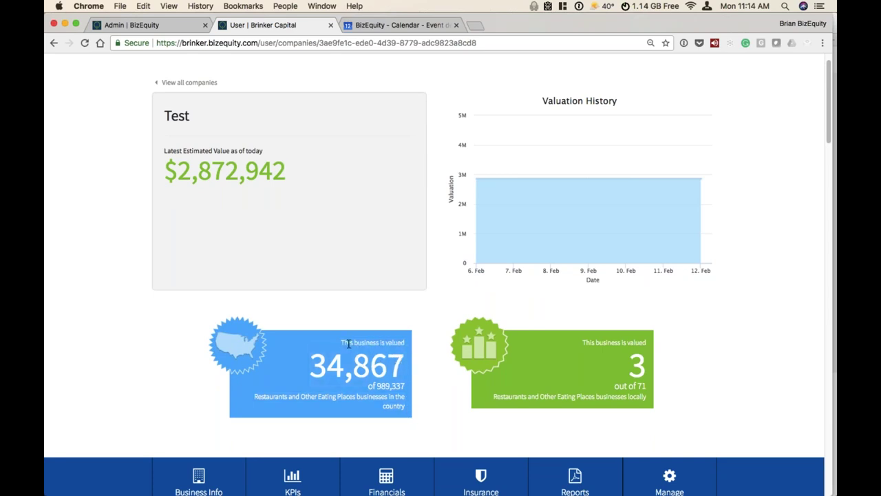
{"action": "left_click_drag", "start_coordinate": [580, 345], "coordinate": [651, 399]}
{"action": "left_click", "coordinate": [650, 401]}
{"action": "left_click_drag", "start_coordinate": [649, 401], "coordinate": [493, 399]}
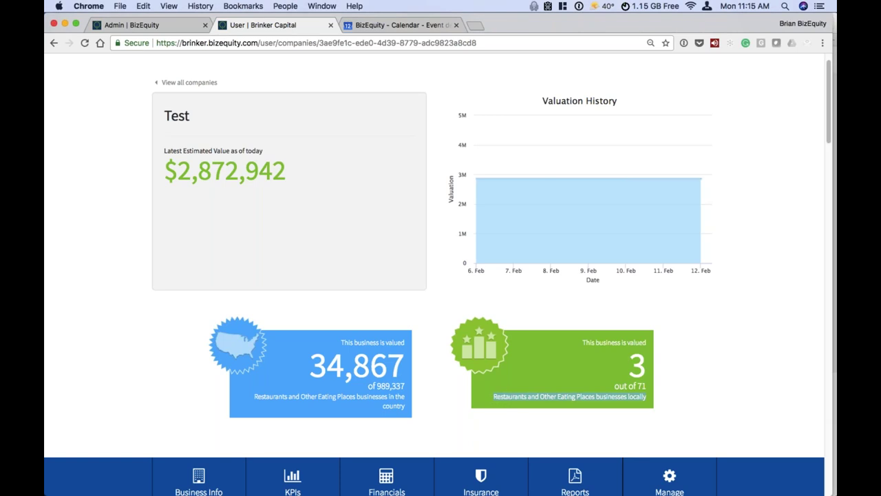
{"action": "scroll", "coordinate": [528, 197], "scroll_direction": "down", "scroll_amount": 3}
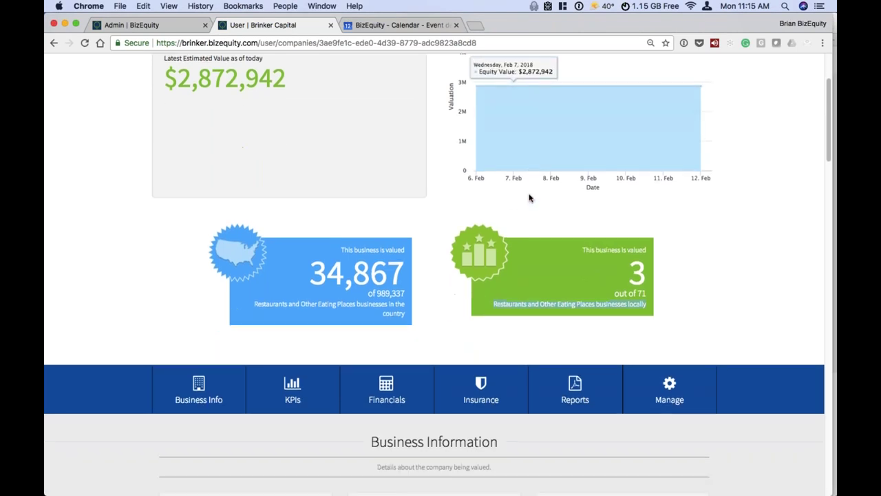
{"action": "scroll", "coordinate": [530, 199], "scroll_direction": "down", "scroll_amount": 5}
- Edit Contact Info and replace the contact's last name with 'Test'
{"action": "left_click", "coordinate": [498, 260]}
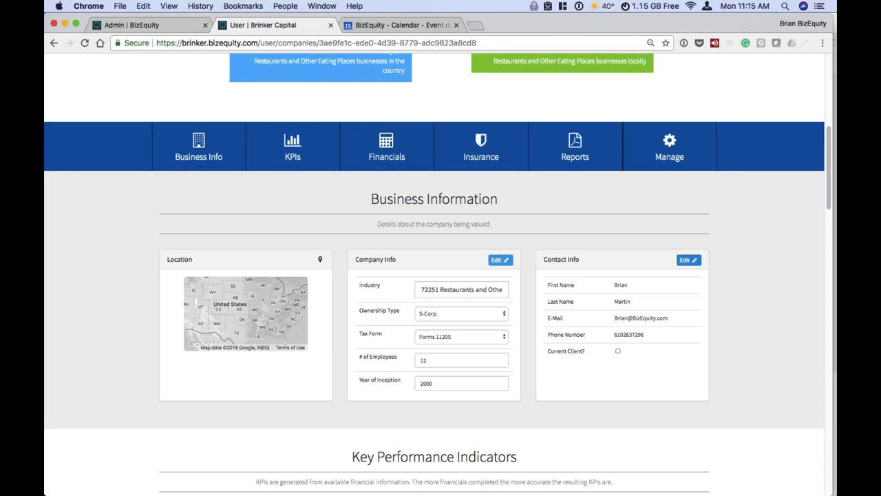
{"action": "left_click", "coordinate": [687, 262]}
{"action": "double_click", "coordinate": [627, 313]}
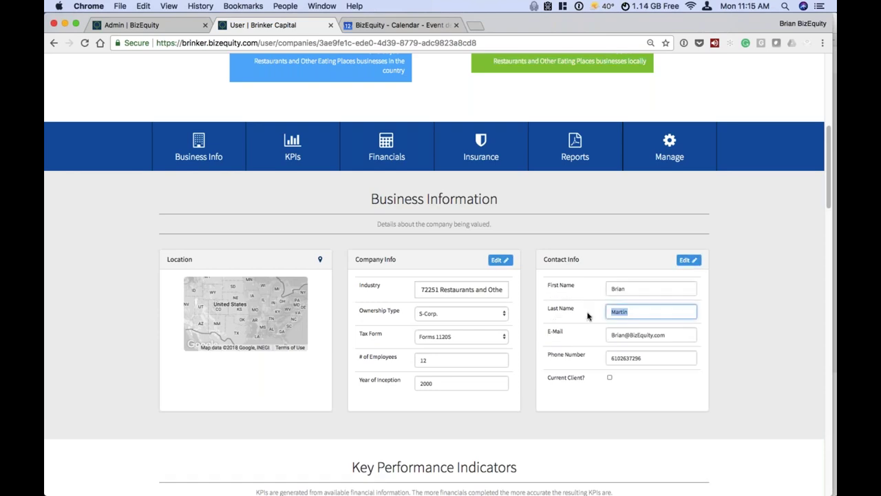
{"action": "type", "text": "Test"}
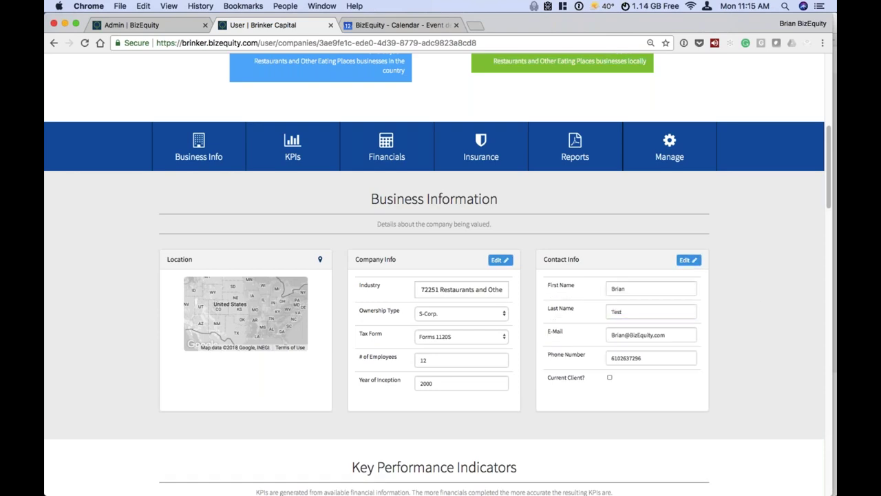
{"action": "left_click", "coordinate": [754, 299]}
{"action": "scroll", "coordinate": [754, 299], "scroll_direction": "down", "scroll_amount": 5}
{"action": "scroll", "coordinate": [641, 282], "scroll_direction": "down", "scroll_amount": 5}
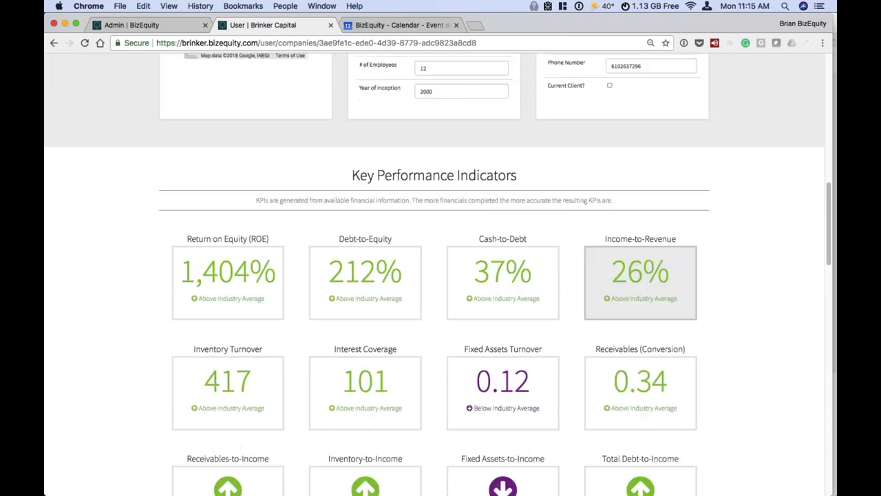
{"action": "scroll", "coordinate": [640, 282], "scroll_direction": "down", "scroll_amount": 2}
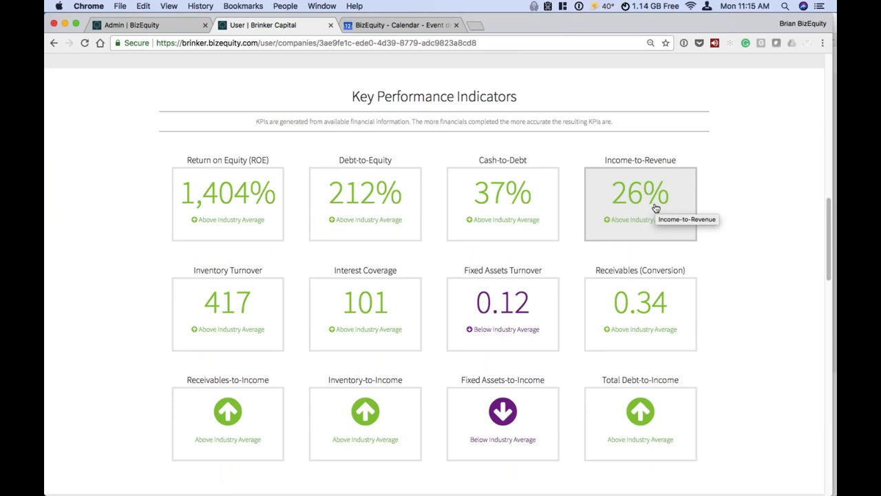
{"action": "left_click", "coordinate": [253, 207]}
{"action": "left_click_drag", "start_coordinate": [389, 195], "coordinate": [305, 177]}
{"action": "left_click", "coordinate": [546, 219]}
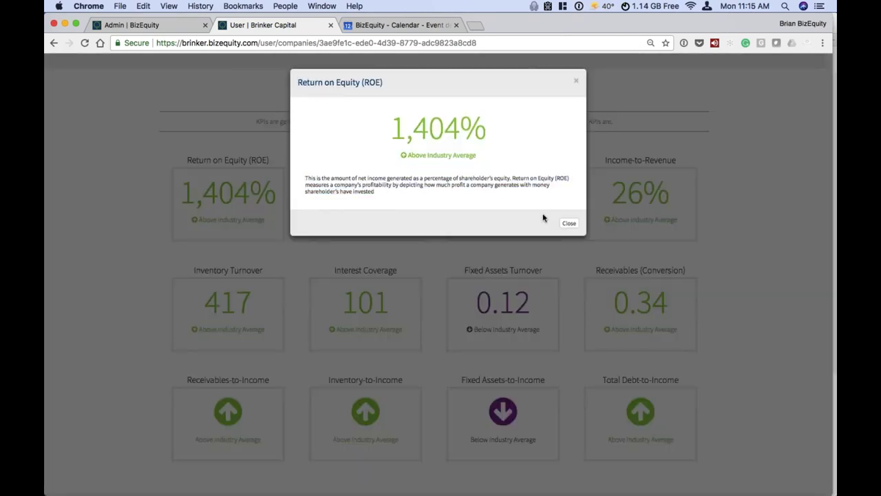
{"action": "left_click", "coordinate": [569, 223]}
{"action": "left_click", "coordinate": [353, 194]}
{"action": "left_click_drag", "start_coordinate": [320, 205], "coordinate": [305, 177]}
{"action": "left_click", "coordinate": [305, 177]}
{"action": "left_click", "coordinate": [569, 236]}
{"action": "left_click", "coordinate": [508, 195]}
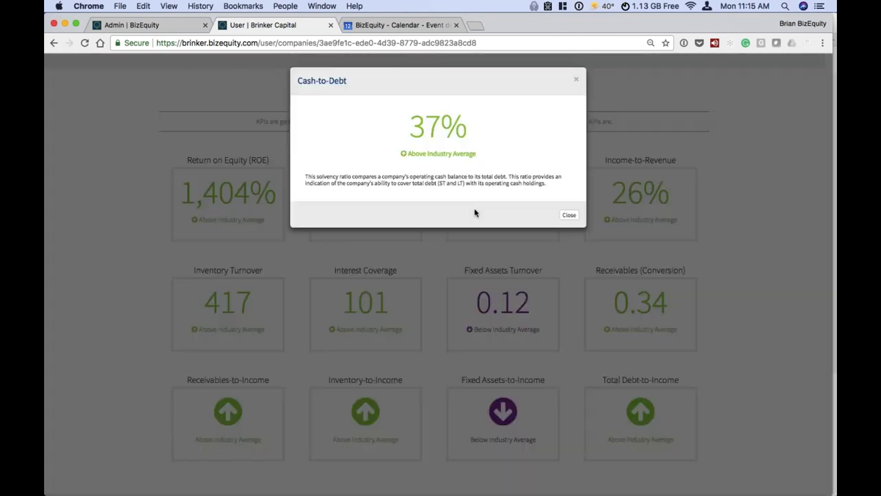
{"action": "left_click_drag", "start_coordinate": [547, 185], "coordinate": [305, 177]}
{"action": "left_click", "coordinate": [305, 177]}
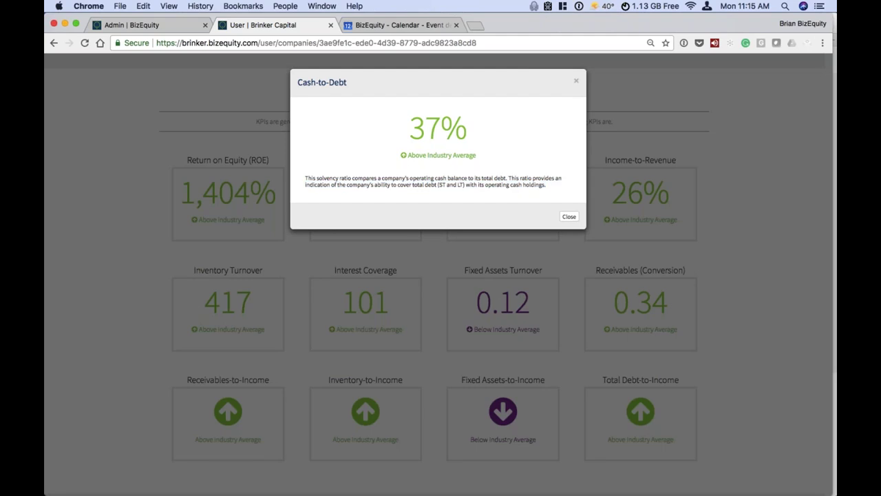
{"action": "left_click", "coordinate": [569, 216]}
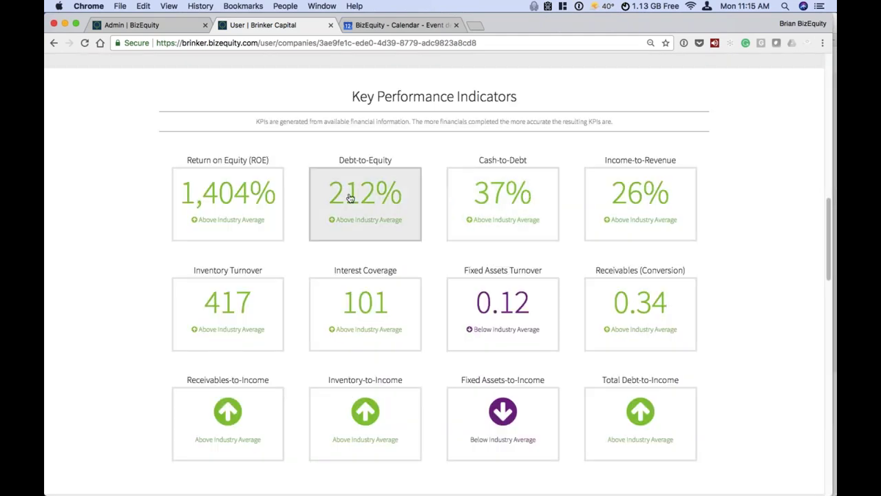
{"action": "left_click", "coordinate": [495, 304]}
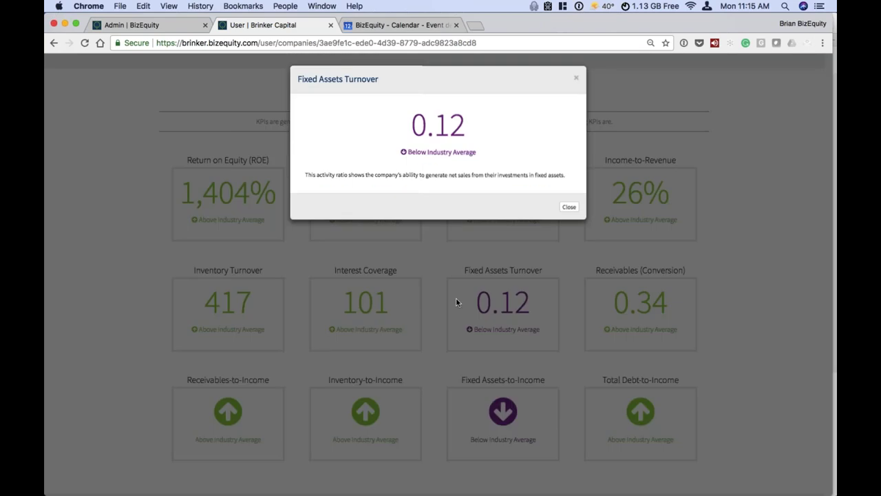
{"action": "left_click_drag", "start_coordinate": [565, 178], "coordinate": [412, 178]}
{"action": "left_click", "coordinate": [569, 210]}
{"action": "scroll", "coordinate": [467, 310], "scroll_direction": "down", "scroll_amount": 10}
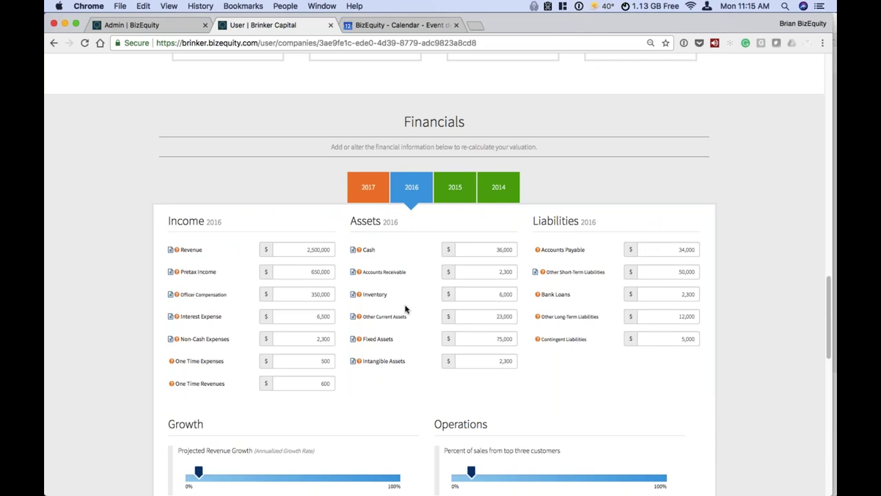
- Browse the 2017–2014 financials, return to 2016, and generate a valuation report
{"action": "left_click", "coordinate": [375, 191]}
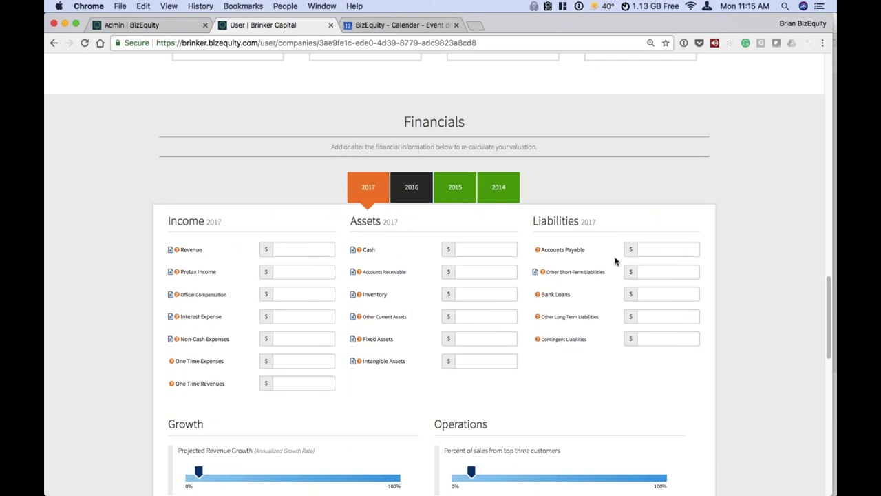
{"action": "left_click", "coordinate": [405, 198]}
{"action": "left_click", "coordinate": [455, 190]}
{"action": "left_click", "coordinate": [498, 193]}
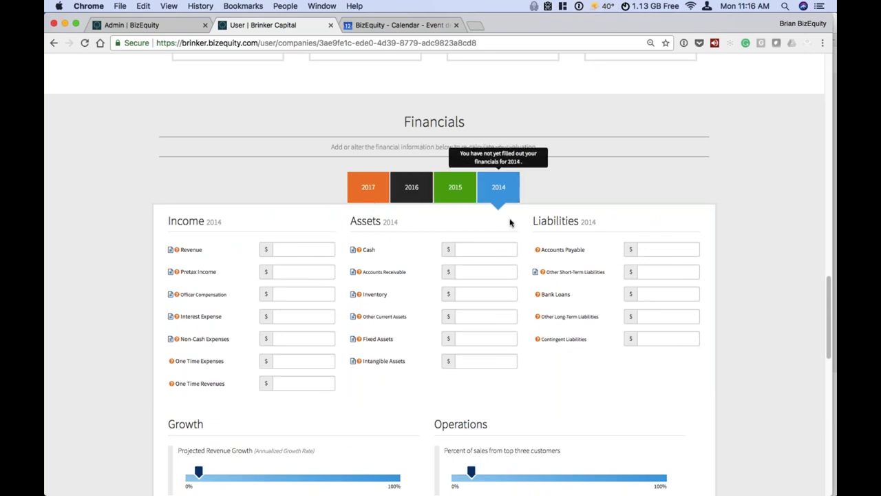
{"action": "left_click", "coordinate": [412, 188]}
{"action": "scroll", "coordinate": [426, 192], "scroll_direction": "down", "scroll_amount": 3}
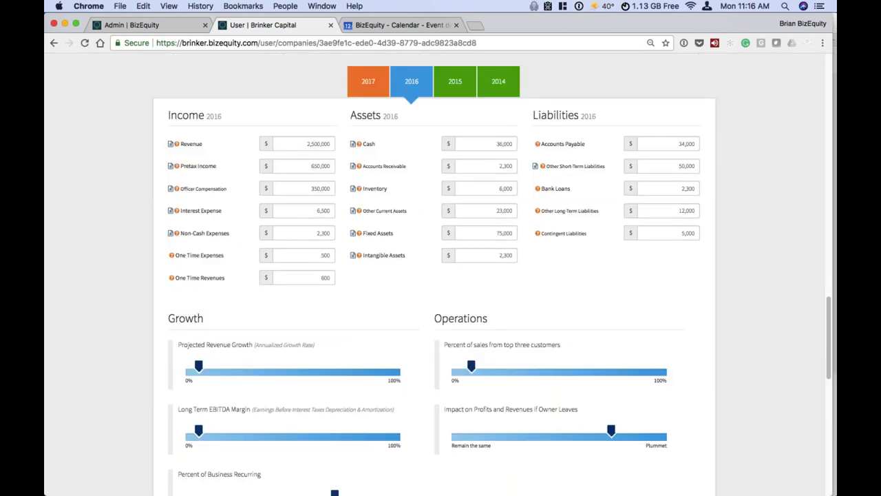
{"action": "scroll", "coordinate": [365, 317], "scroll_direction": "down", "scroll_amount": 6}
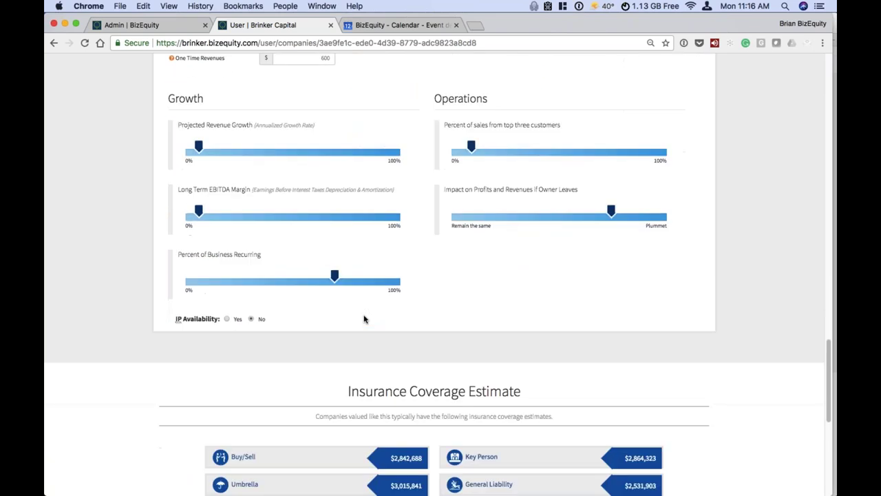
{"action": "scroll", "coordinate": [364, 319], "scroll_direction": "down", "scroll_amount": 10}
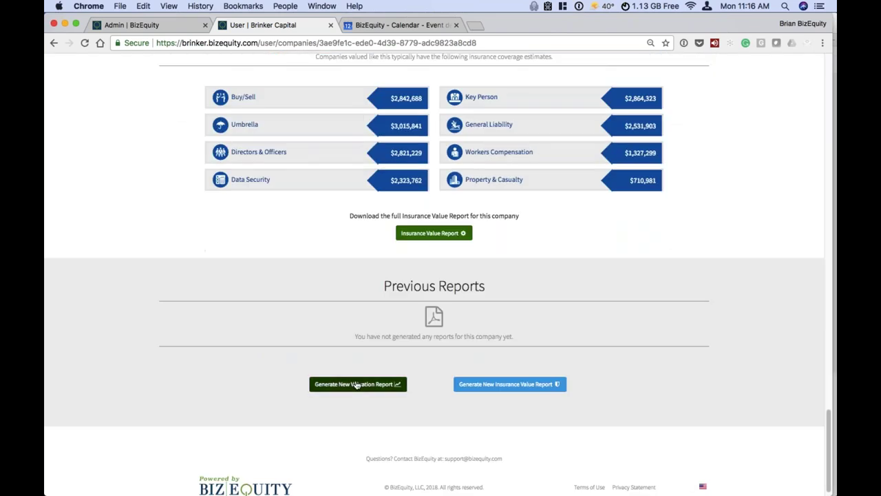
{"action": "left_click", "coordinate": [356, 385]}
{"action": "left_click", "coordinate": [354, 387]}
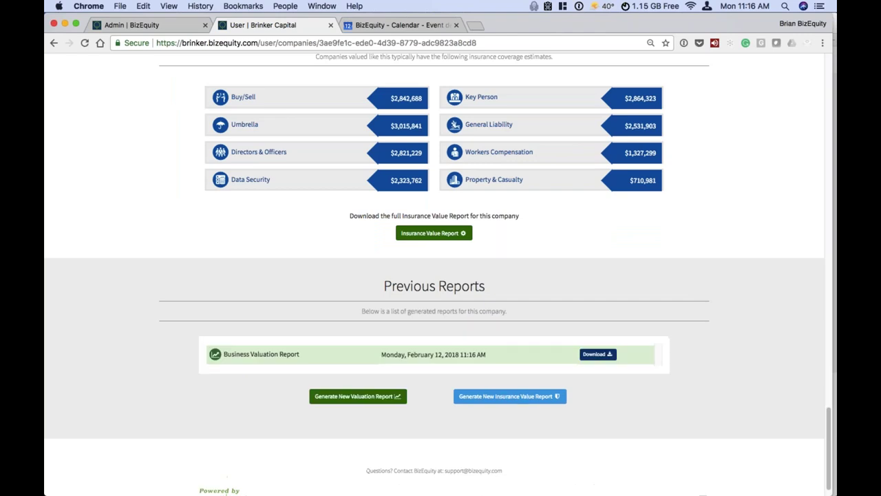
{"action": "scroll", "coordinate": [379, 181], "scroll_direction": "up", "scroll_amount": 9}
{"action": "scroll", "coordinate": [379, 250], "scroll_direction": "down", "scroll_amount": 10}
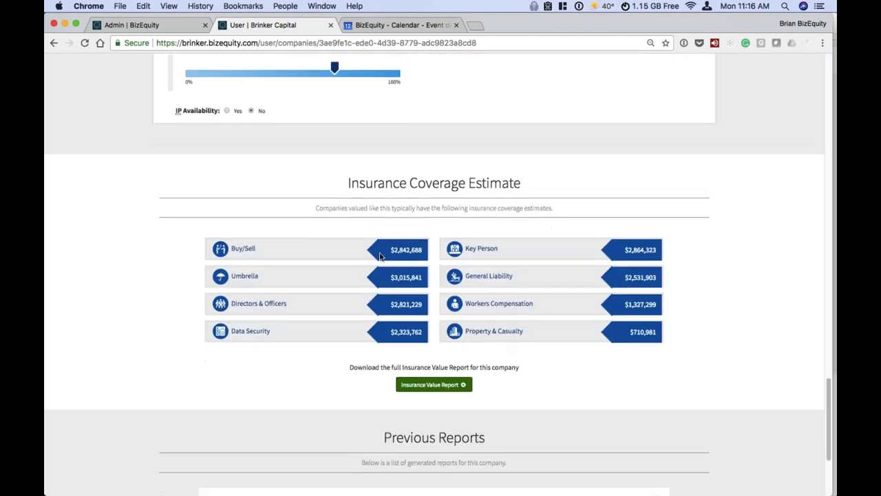
{"action": "scroll", "coordinate": [496, 315], "scroll_direction": "up", "scroll_amount": 10}
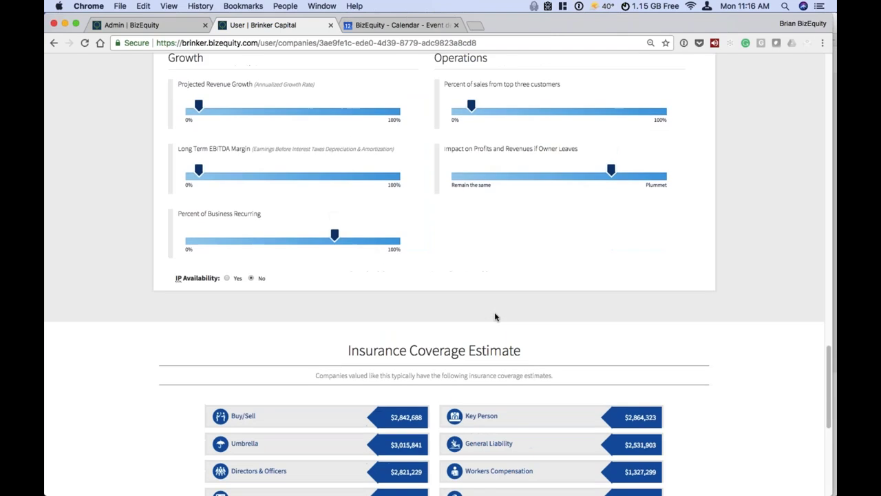
{"action": "scroll", "coordinate": [597, 333], "scroll_direction": "down", "scroll_amount": 10}
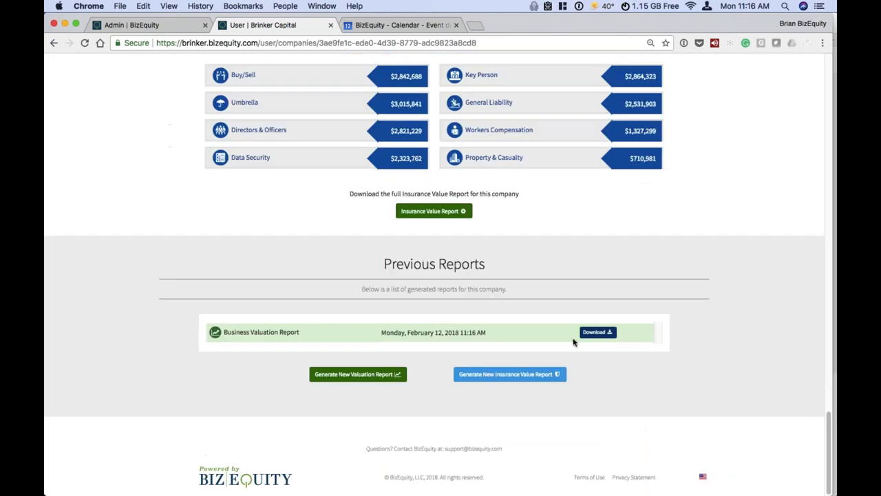
{"action": "scroll", "coordinate": [597, 332], "scroll_direction": "up", "scroll_amount": 7}
{"action": "scroll", "coordinate": [439, 315], "scroll_direction": "up", "scroll_amount": 5}
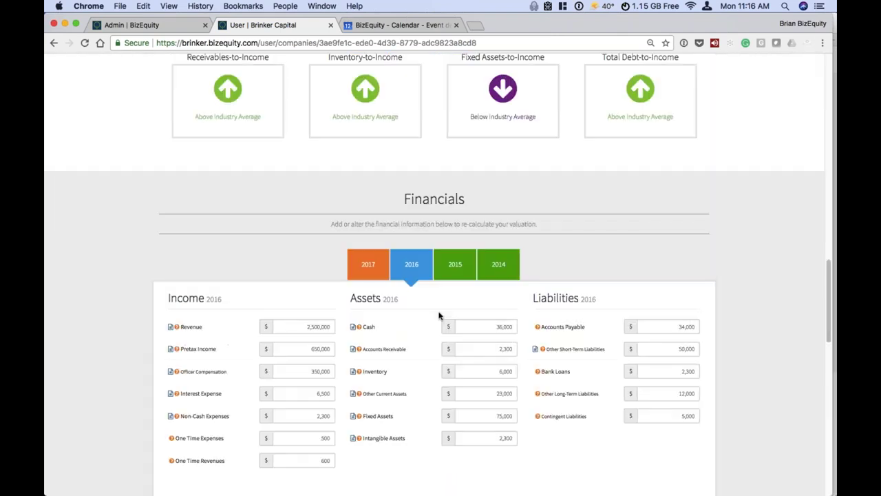
- Change 2016 Revenue to 3,500,000 and Pretax Income to 760,000
{"action": "left_click", "coordinate": [303, 326]}
{"action": "double_click", "coordinate": [290, 326]}
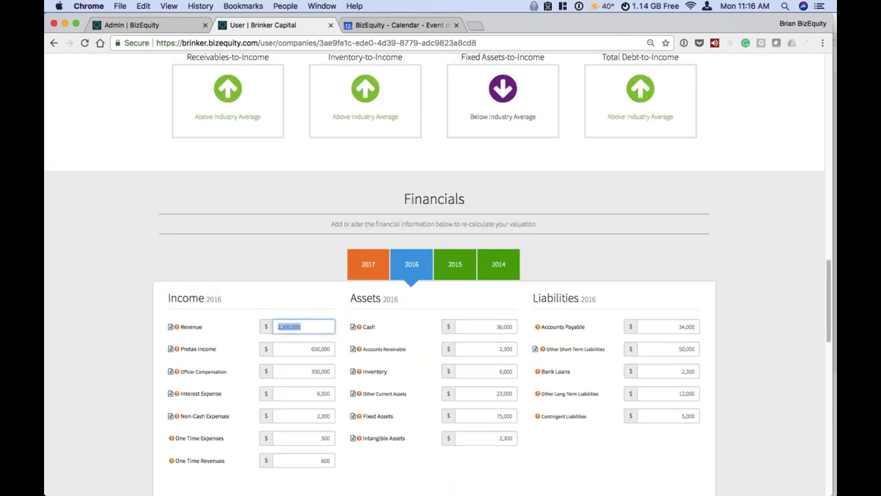
{"action": "type", "text": "3,500,000"}
{"action": "left_click", "coordinate": [317, 349]}
{"action": "double_click", "coordinate": [317, 349]}
{"action": "type", "text": "760,000"}
{"action": "left_click", "coordinate": [217, 215]}
- Generate a new valuation report from the updated 2016 financials
{"action": "scroll", "coordinate": [219, 220], "scroll_direction": "down", "scroll_amount": 2}
{"action": "scroll", "coordinate": [222, 220], "scroll_direction": "down", "scroll_amount": 15}
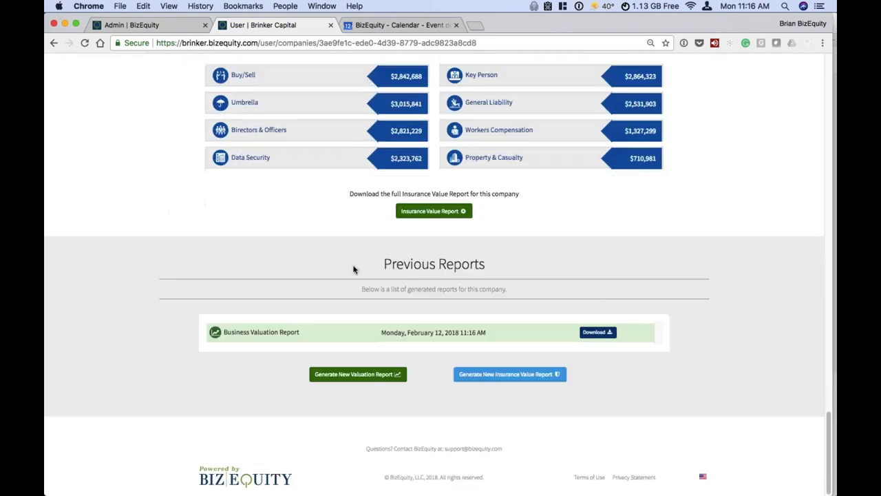
{"action": "left_click", "coordinate": [372, 374]}
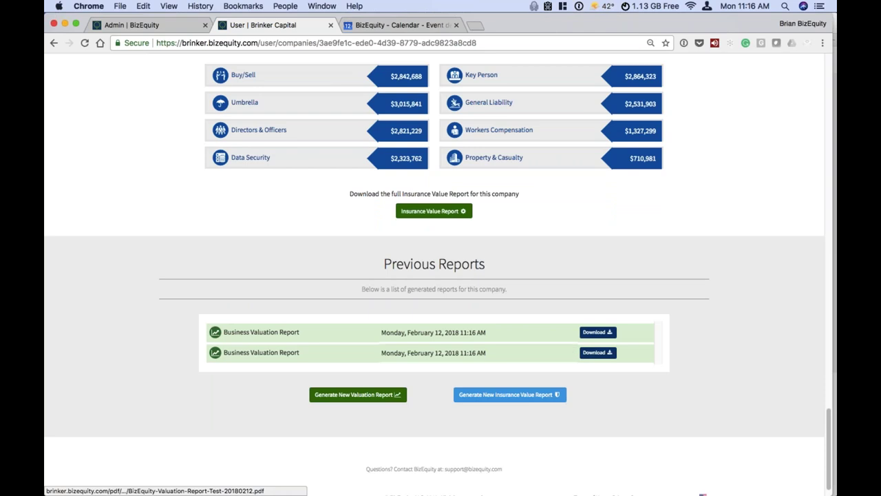
{"action": "left_click", "coordinate": [598, 332]}
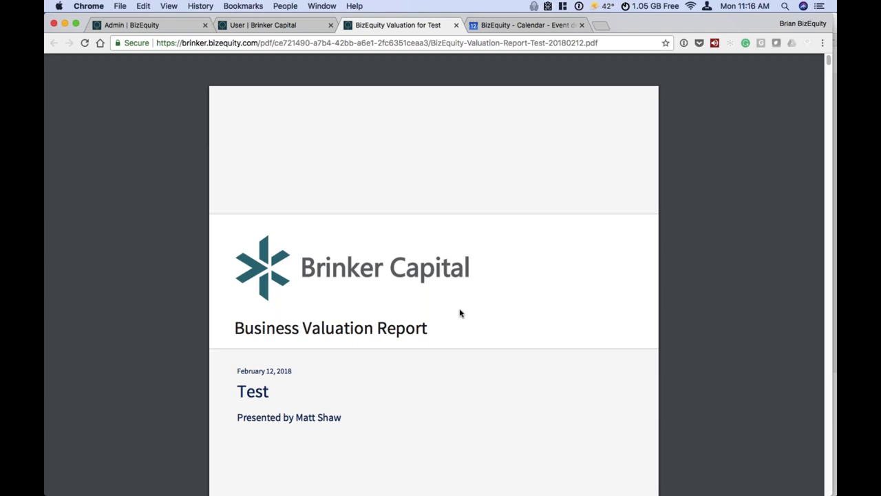
- Read the report's title page, highlighting the presenter line, and scroll into the report
{"action": "scroll", "coordinate": [461, 314], "scroll_direction": "down", "scroll_amount": 1}
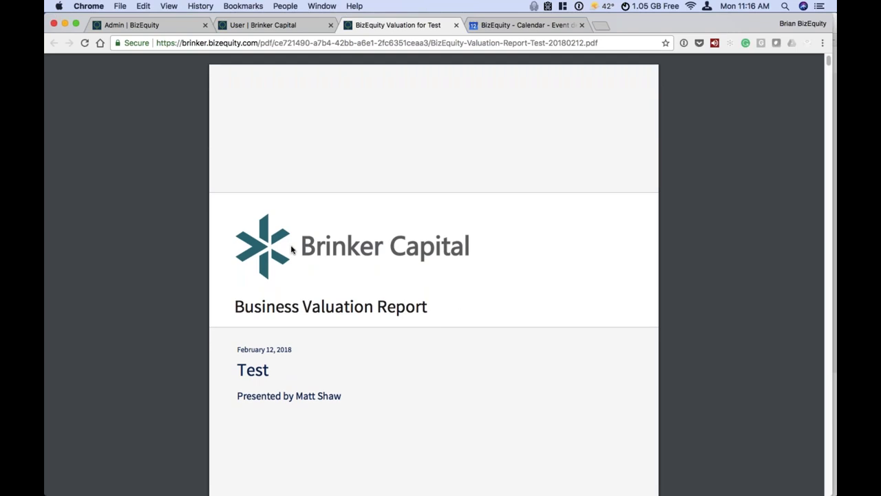
{"action": "left_click_drag", "start_coordinate": [238, 396], "coordinate": [341, 396]}
{"action": "left_click", "coordinate": [345, 396]}
{"action": "scroll", "coordinate": [345, 396], "scroll_direction": "down", "scroll_amount": 10}
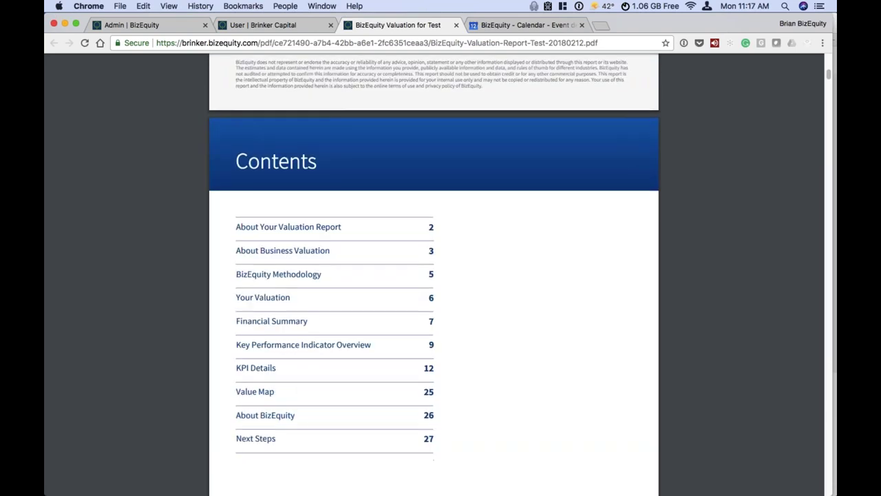
{"action": "scroll", "coordinate": [434, 275], "scroll_direction": "up", "scroll_amount": 1}
{"action": "scroll", "coordinate": [434, 276], "scroll_direction": "down", "scroll_amount": 10}
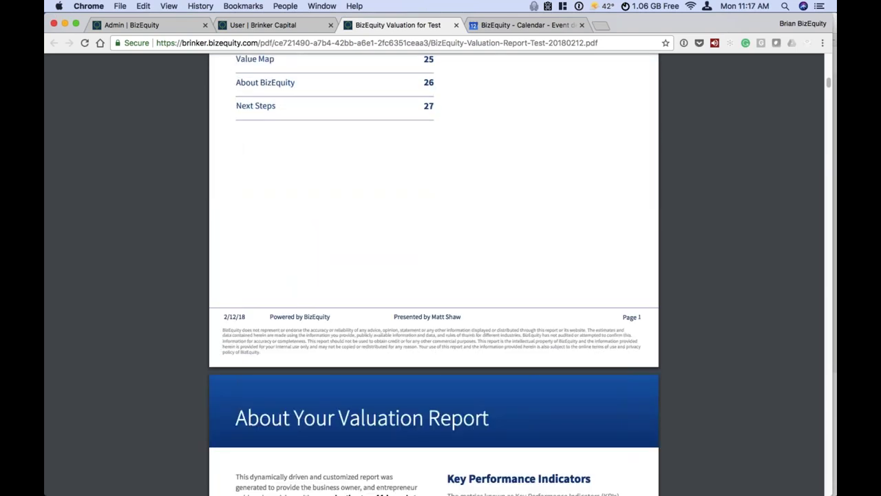
{"action": "scroll", "coordinate": [434, 276], "scroll_direction": "down", "scroll_amount": 15}
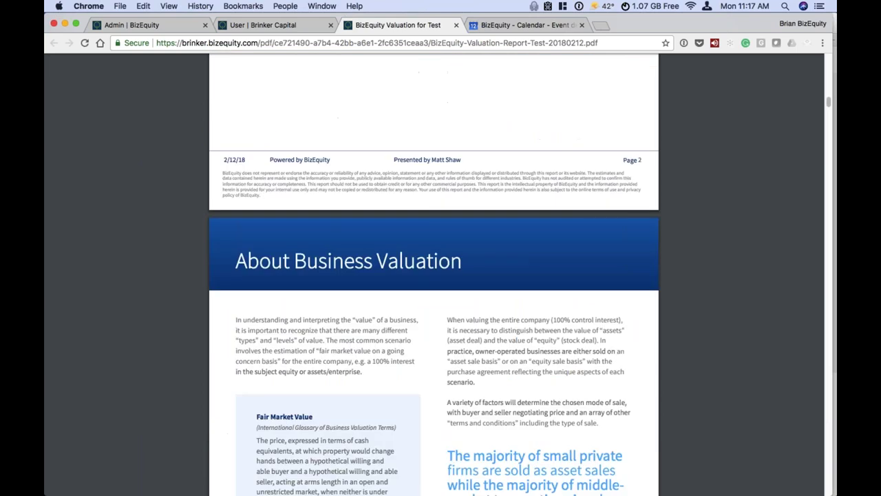
{"action": "scroll", "coordinate": [434, 275], "scroll_direction": "down", "scroll_amount": 20}
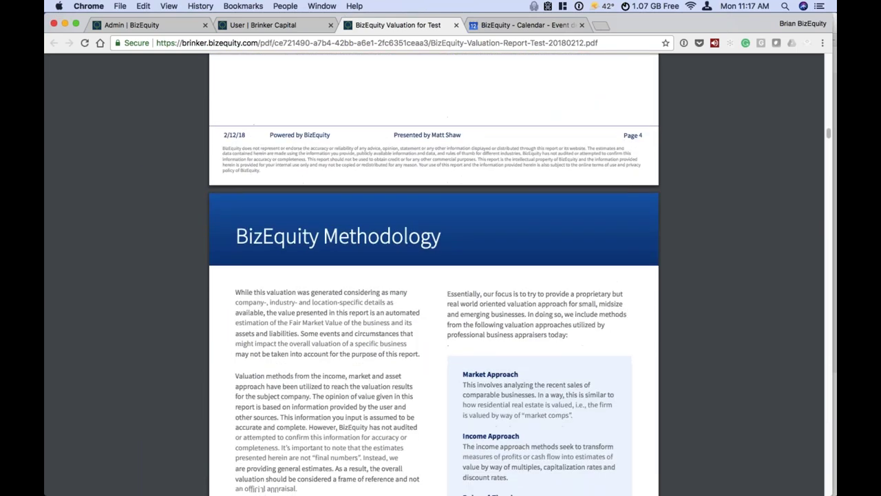
{"action": "scroll", "coordinate": [434, 275], "scroll_direction": "up", "scroll_amount": 3}
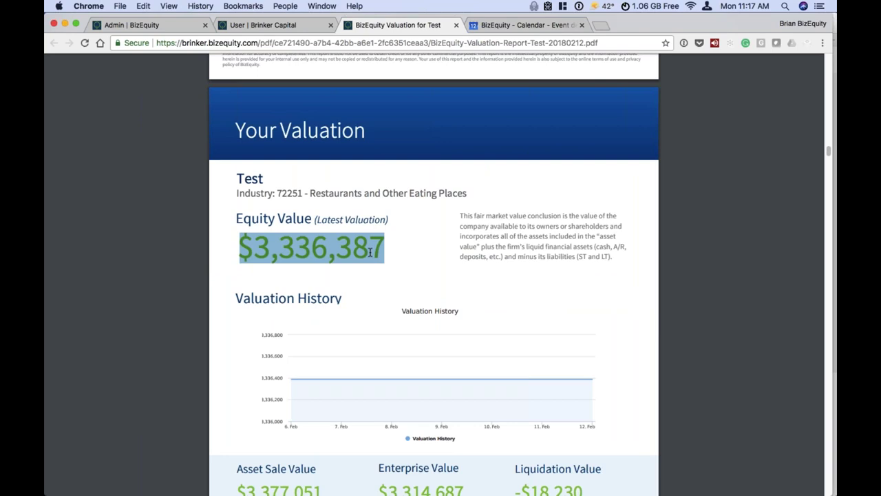
{"action": "scroll", "coordinate": [434, 276], "scroll_direction": "down", "scroll_amount": 1}
{"action": "scroll", "coordinate": [433, 276], "scroll_direction": "down", "scroll_amount": 1}
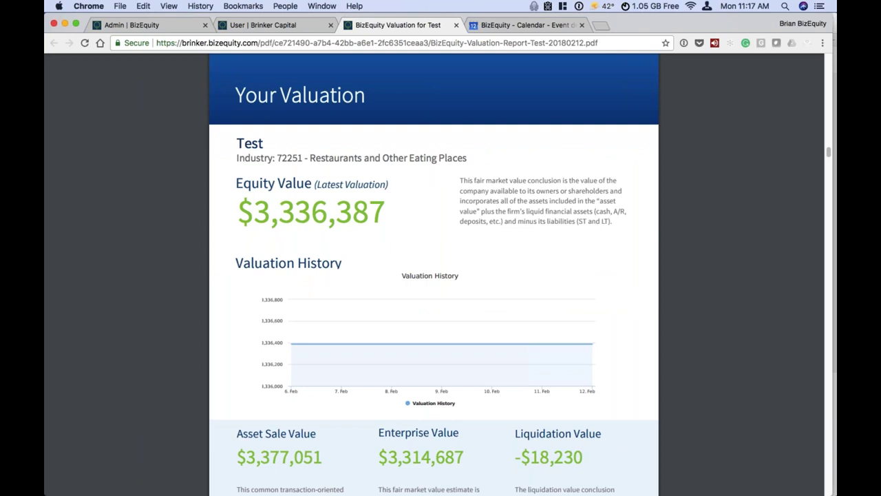
- Review the Asset Sale Value, Liquidation Value and Enterprise Value explanations by highlighting them
{"action": "left_click_drag", "start_coordinate": [460, 179], "coordinate": [614, 222]}
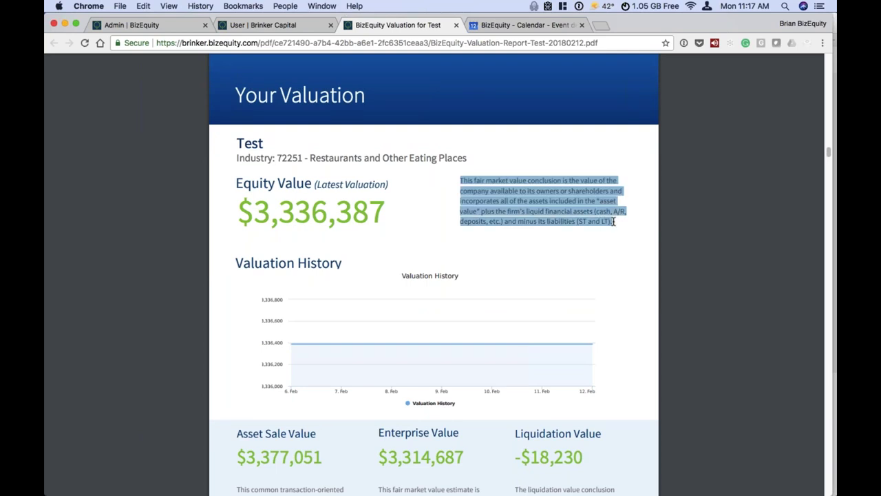
{"action": "left_click", "coordinate": [616, 221]}
{"action": "scroll", "coordinate": [615, 221], "scroll_direction": "down", "scroll_amount": 5}
{"action": "left_click_drag", "start_coordinate": [240, 318], "coordinate": [293, 331]}
{"action": "left_click", "coordinate": [391, 319]}
{"action": "left_click_drag", "start_coordinate": [515, 321], "coordinate": [638, 398]}
{"action": "left_click", "coordinate": [638, 399]}
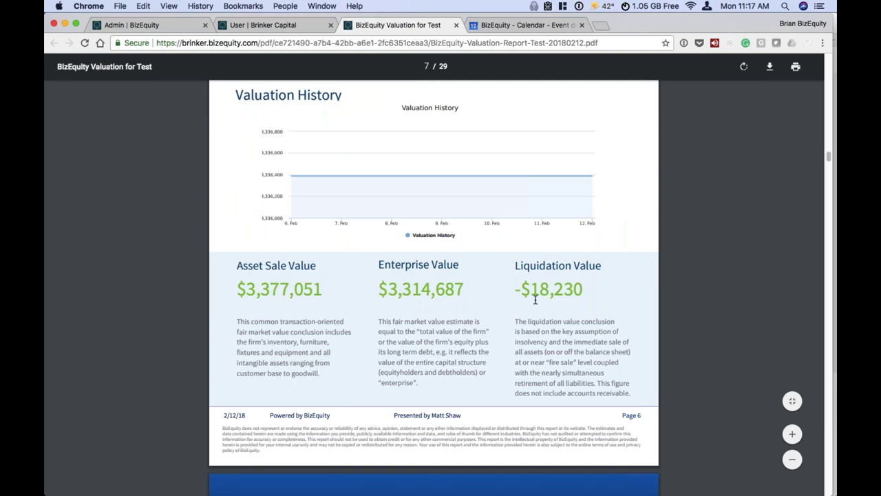
{"action": "scroll", "coordinate": [338, 236], "scroll_direction": "up", "scroll_amount": 5}
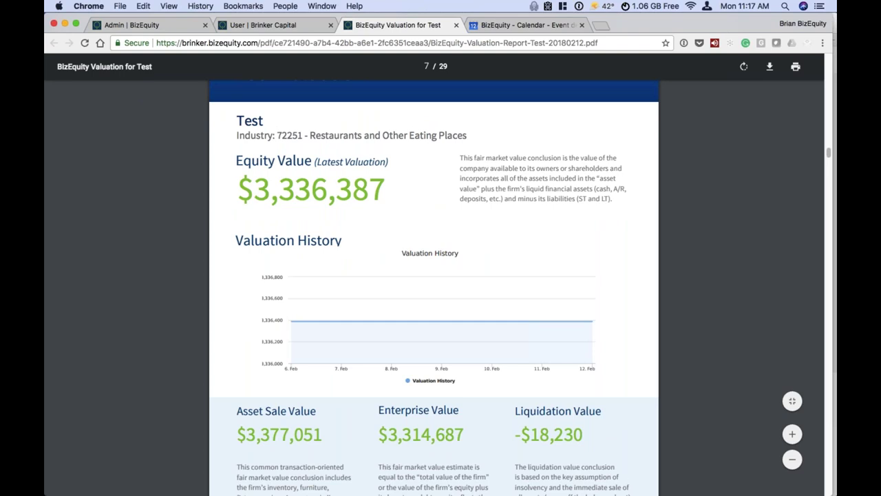
{"action": "scroll", "coordinate": [434, 295], "scroll_direction": "down", "scroll_amount": 3}
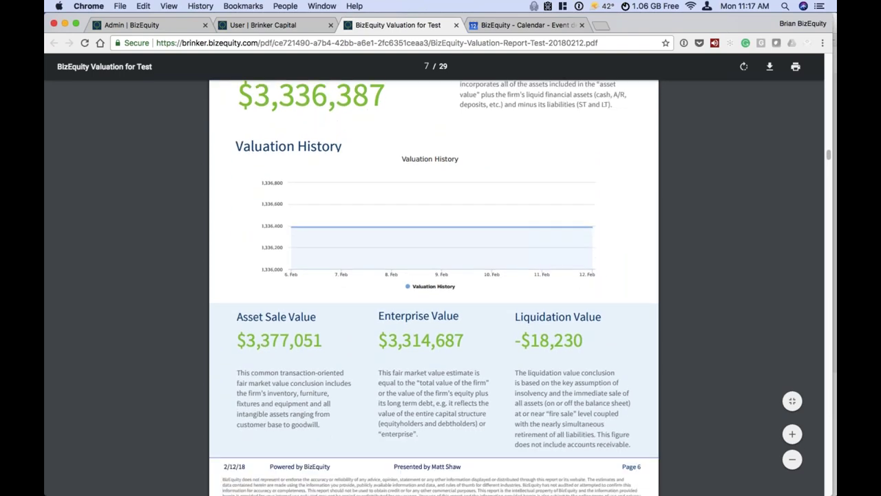
{"action": "left_click_drag", "start_coordinate": [378, 372], "coordinate": [417, 435]}
{"action": "left_click", "coordinate": [428, 442]}
- Scroll on to the ROE section and highlight what ROE means and its definition
{"action": "scroll", "coordinate": [428, 442], "scroll_direction": "down", "scroll_amount": 5}
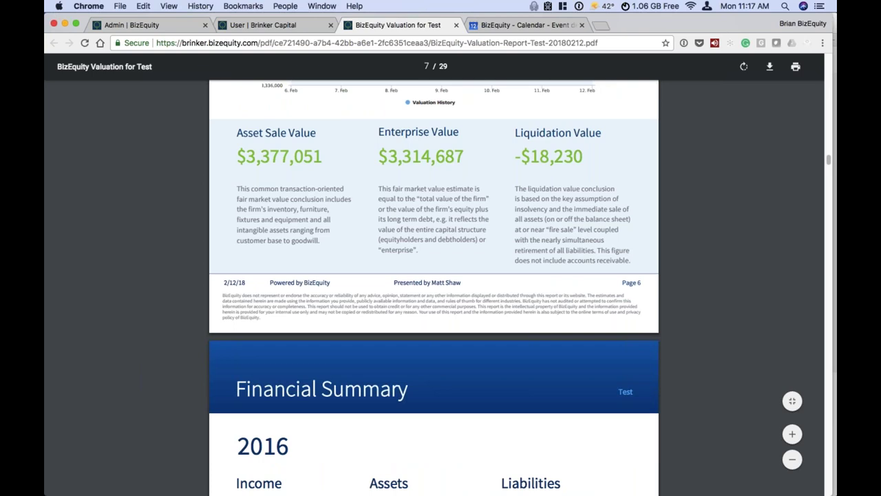
{"action": "scroll", "coordinate": [452, 208], "scroll_direction": "down", "scroll_amount": 8}
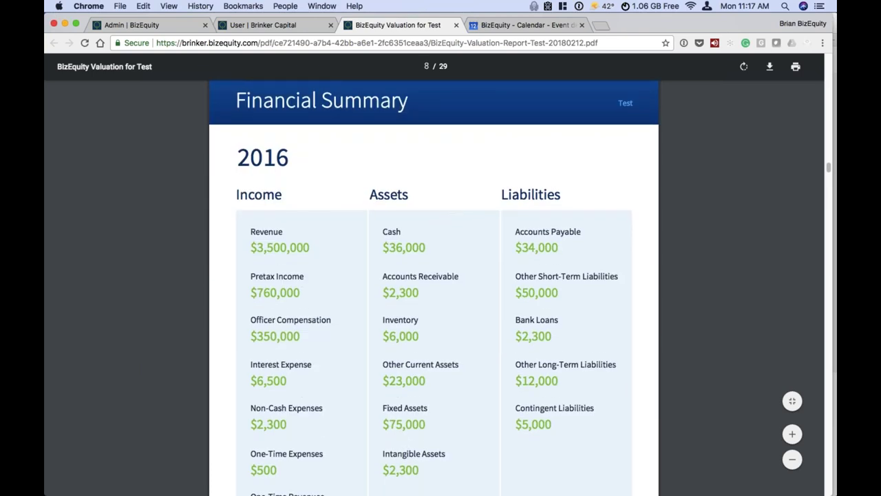
{"action": "scroll", "coordinate": [434, 289], "scroll_direction": "down", "scroll_amount": 10}
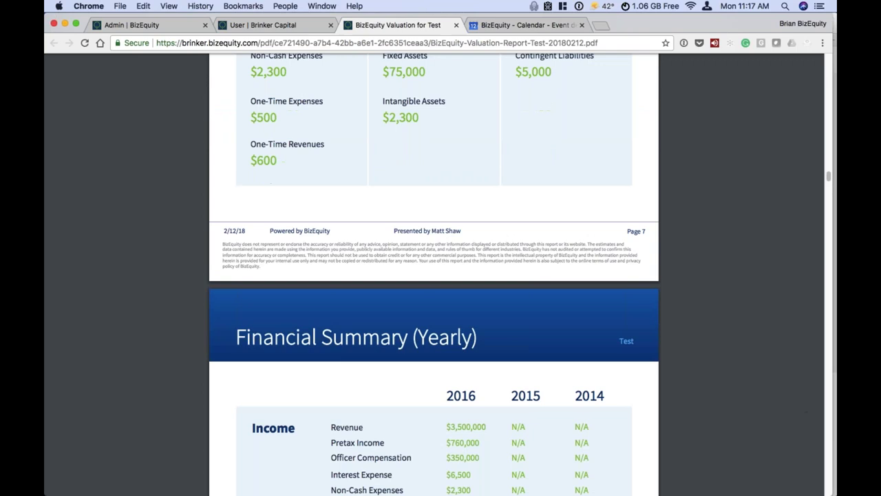
{"action": "scroll", "coordinate": [434, 276], "scroll_direction": "down", "scroll_amount": 7}
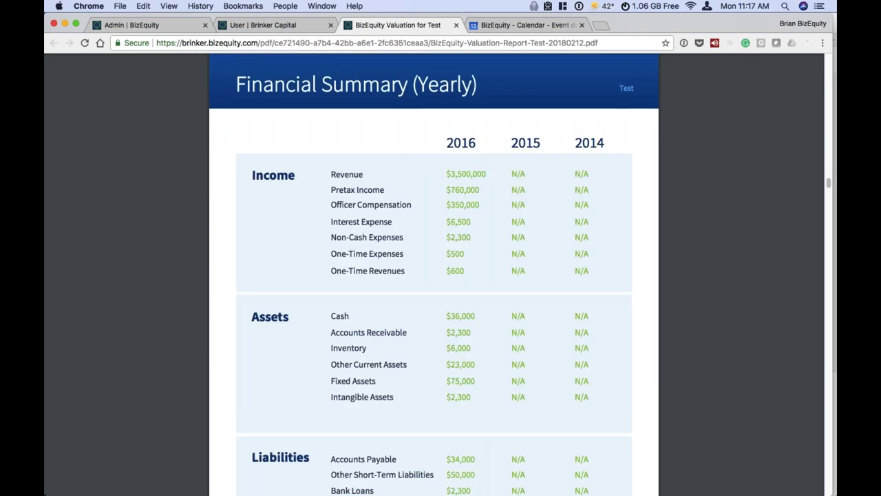
{"action": "mouse_move", "coordinate": [530, 140]}
{"action": "left_mouse_down"}
{"action": "mouse_move", "coordinate": [513, 143]}
{"action": "mouse_move", "coordinate": [540, 142]}
{"action": "left_mouse_up"}
{"action": "scroll", "coordinate": [539, 143], "scroll_direction": "down", "scroll_amount": 20}
{"action": "scroll", "coordinate": [434, 276], "scroll_direction": "down", "scroll_amount": 10}
{"action": "scroll", "coordinate": [533, 265], "scroll_direction": "down", "scroll_amount": 3}
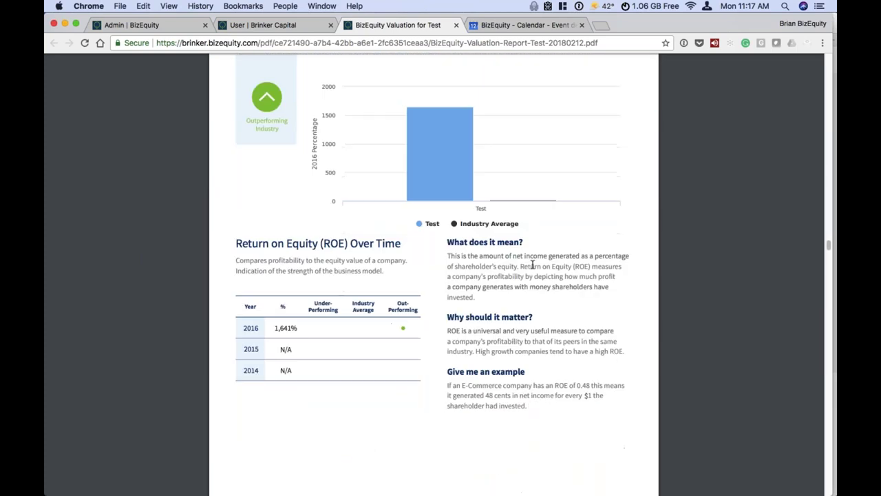
{"action": "scroll", "coordinate": [533, 265], "scroll_direction": "up", "scroll_amount": 1}
{"action": "left_click_drag", "start_coordinate": [446, 295], "coordinate": [551, 340]}
{"action": "left_click", "coordinate": [552, 348]}
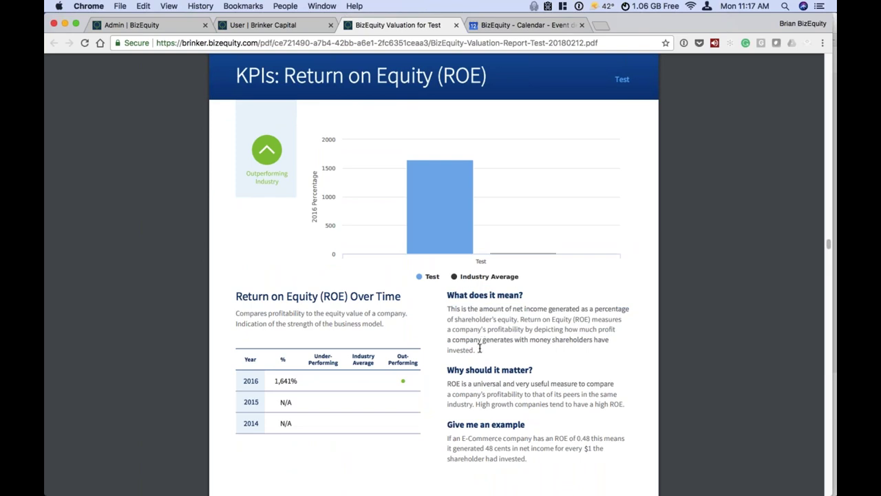
{"action": "left_click_drag", "start_coordinate": [477, 350], "coordinate": [444, 313]}
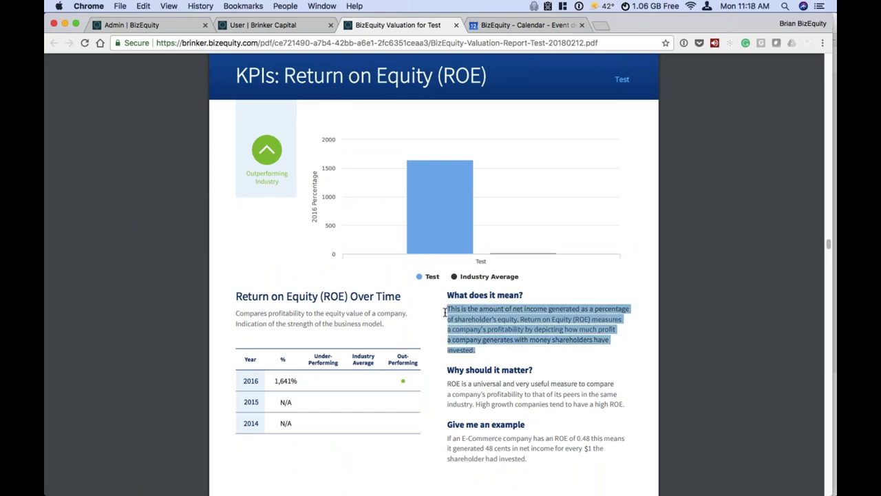
{"action": "left_click", "coordinate": [444, 312]}
- Read why ROE matters and skim through the remaining report pages
{"action": "scroll", "coordinate": [444, 311], "scroll_direction": "down", "scroll_amount": 1}
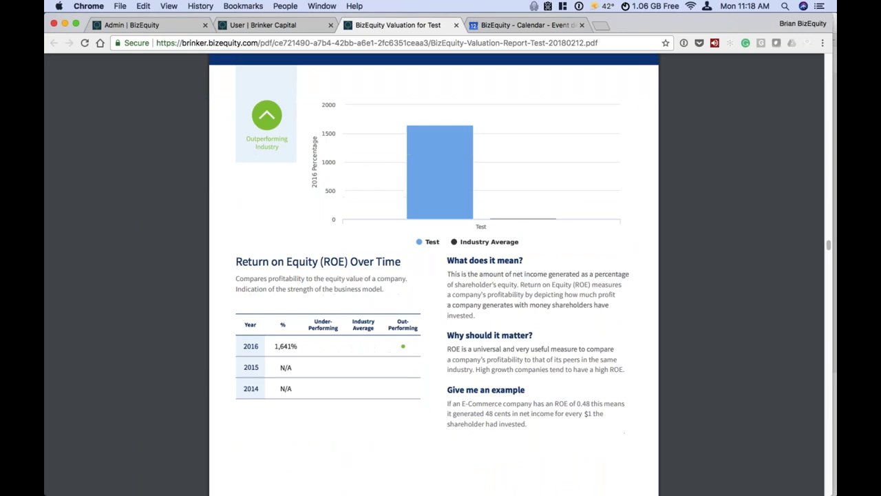
{"action": "triple_click", "coordinate": [442, 344]}
{"action": "left_click", "coordinate": [441, 344]}
{"action": "scroll", "coordinate": [525, 406], "scroll_direction": "down", "scroll_amount": 1}
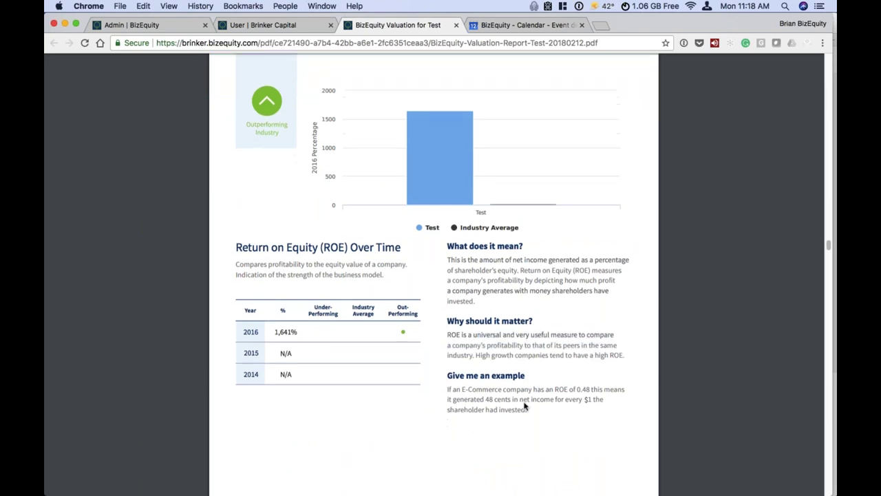
{"action": "scroll", "coordinate": [449, 370], "scroll_direction": "down", "scroll_amount": 20}
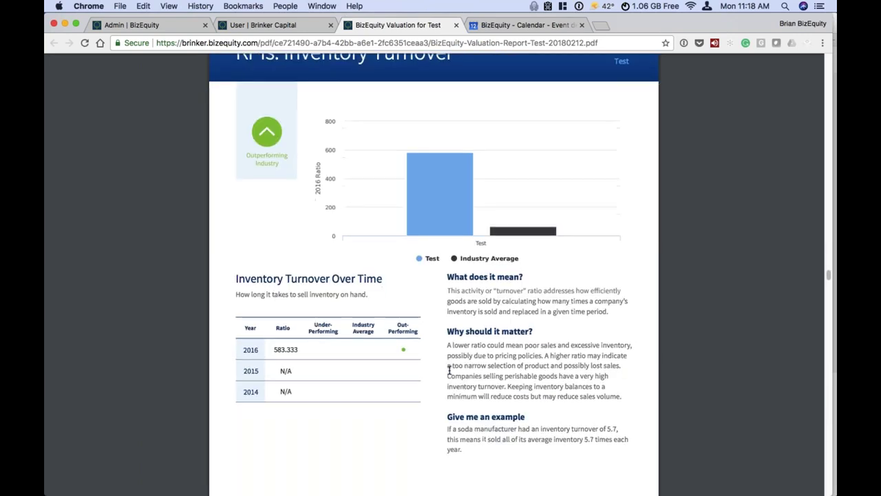
{"action": "scroll", "coordinate": [449, 370], "scroll_direction": "down", "scroll_amount": 20}
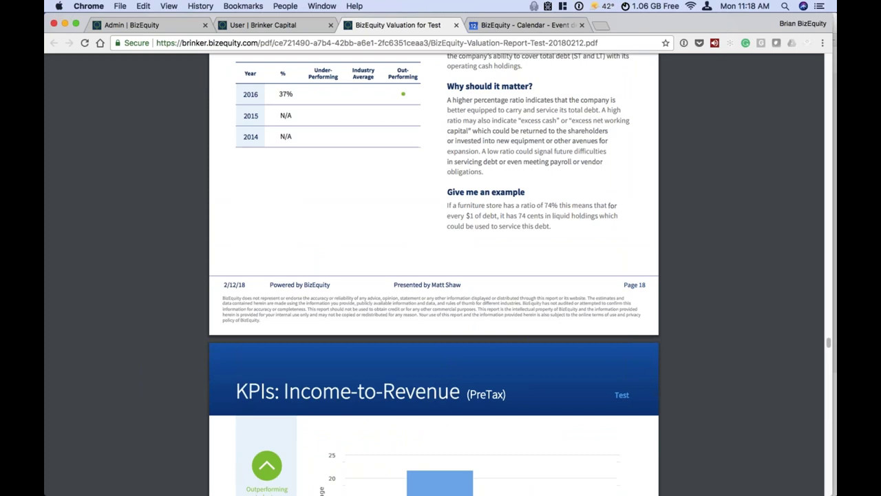
{"action": "scroll", "coordinate": [434, 269], "scroll_direction": "down", "scroll_amount": 15}
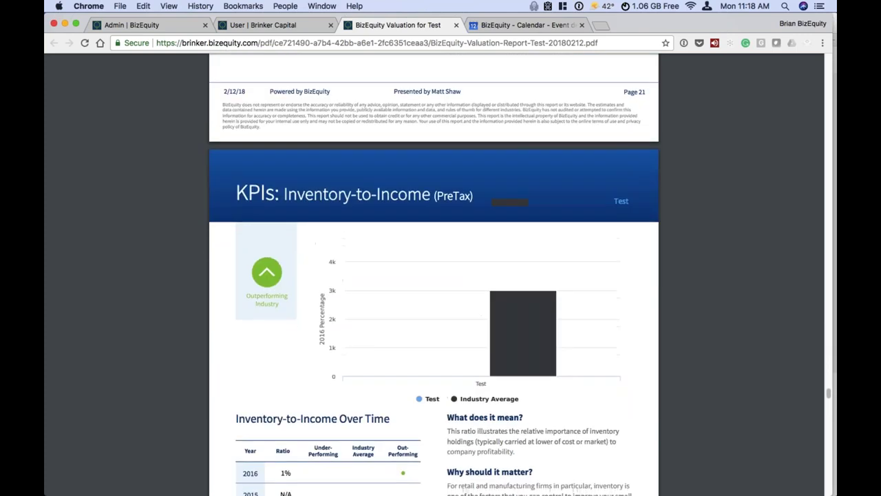
{"action": "scroll", "coordinate": [433, 276], "scroll_direction": "down", "scroll_amount": 5}
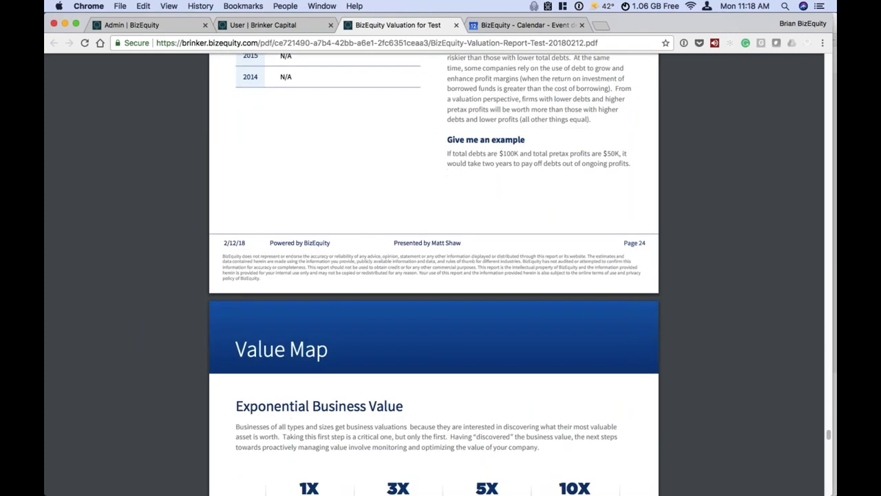
{"action": "scroll", "coordinate": [434, 276], "scroll_direction": "down", "scroll_amount": 2}
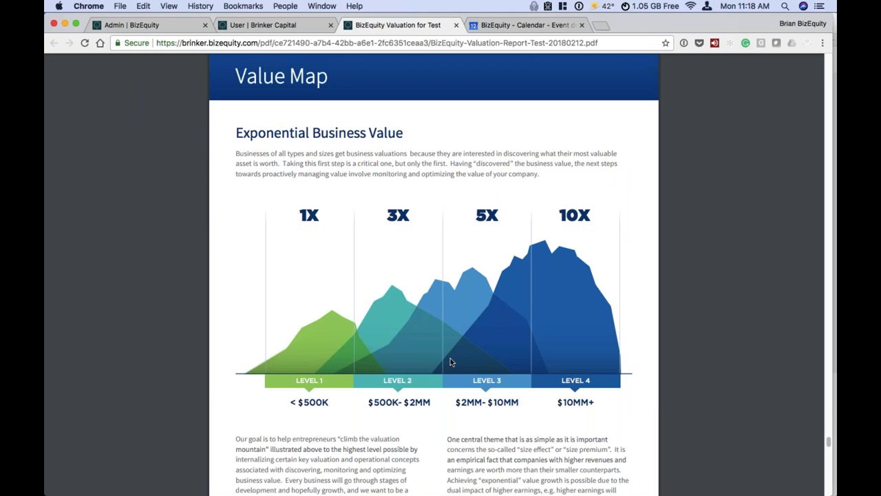
{"action": "scroll", "coordinate": [450, 361], "scroll_direction": "up", "scroll_amount": 15}
{"action": "scroll", "coordinate": [490, 287], "scroll_direction": "up", "scroll_amount": 20}
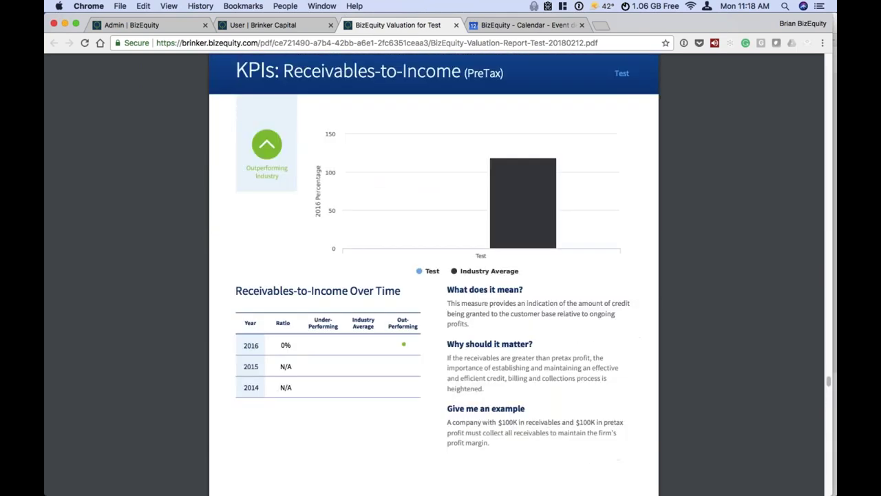
{"action": "scroll", "coordinate": [434, 276], "scroll_direction": "up", "scroll_amount": 10}
{"action": "left_click_drag", "start_coordinate": [829, 376], "coordinate": [830, 66]}
- Jump to the last page of the 29-page report, then close the PDF
{"action": "key", "text": "End"}
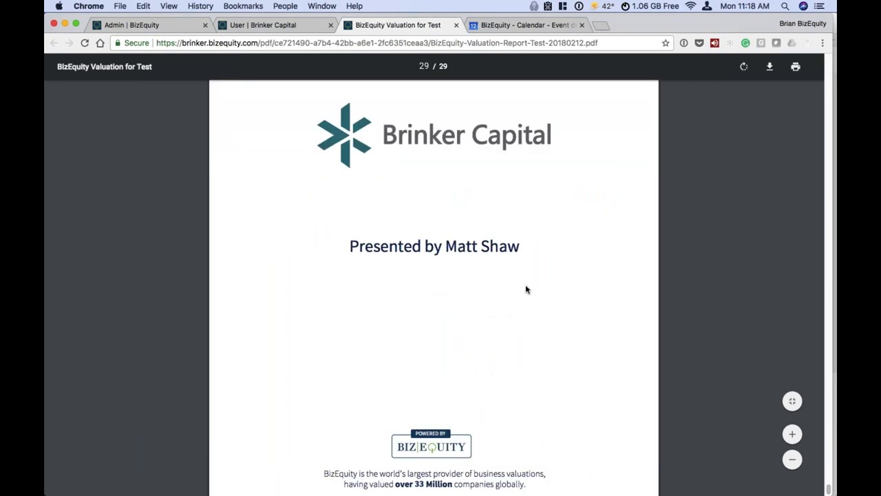
{"action": "scroll", "coordinate": [526, 289], "scroll_direction": "up", "scroll_amount": 2}
{"action": "left_click", "coordinate": [456, 25]}
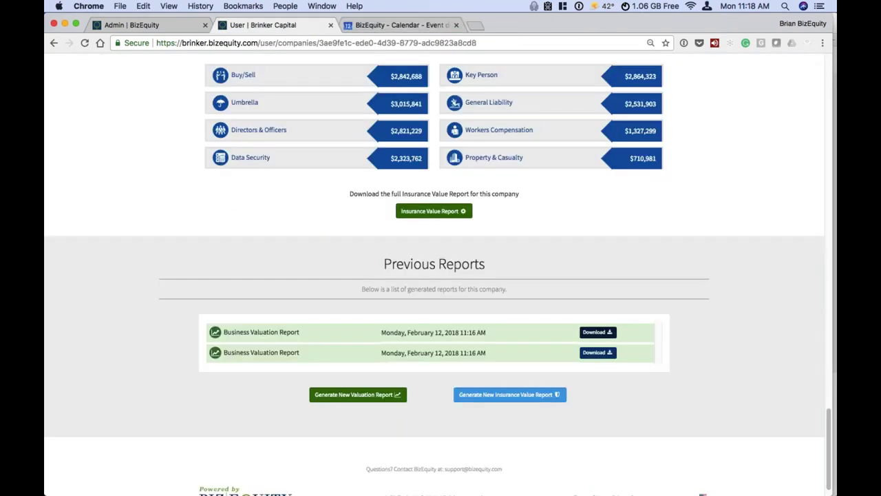
- Go to the Companies Console from the account dropdown menu
{"action": "scroll", "coordinate": [433, 276], "scroll_direction": "up", "scroll_amount": 10}
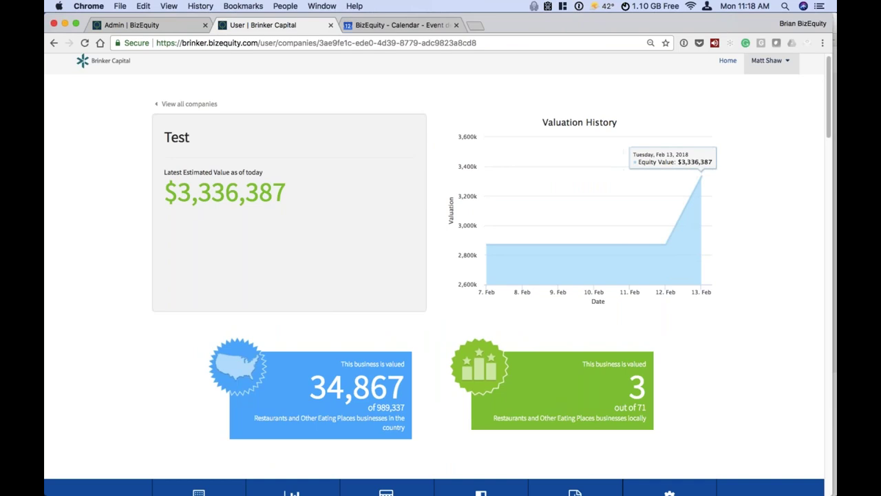
{"action": "left_click", "coordinate": [767, 61]}
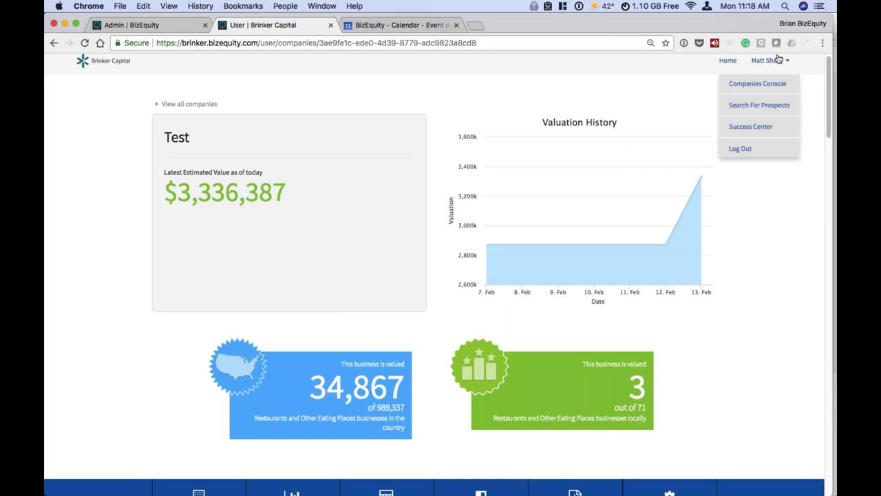
{"action": "left_click", "coordinate": [750, 83]}
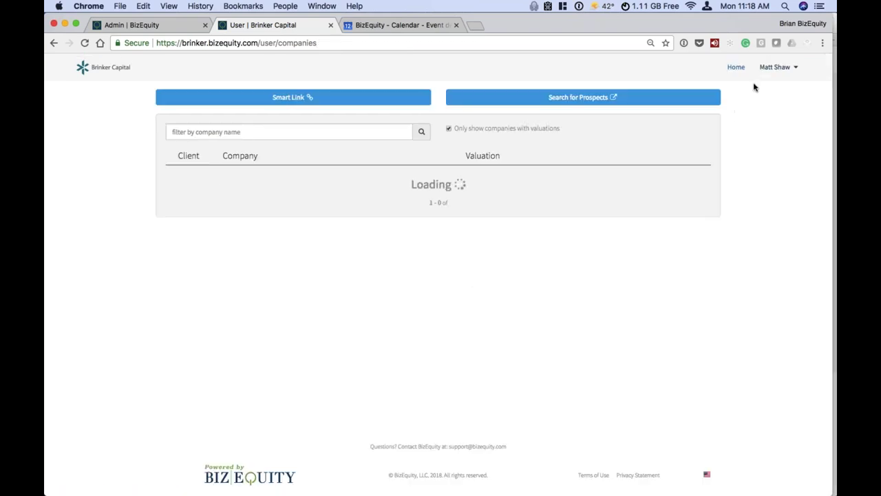
{"action": "left_click", "coordinate": [737, 70]}
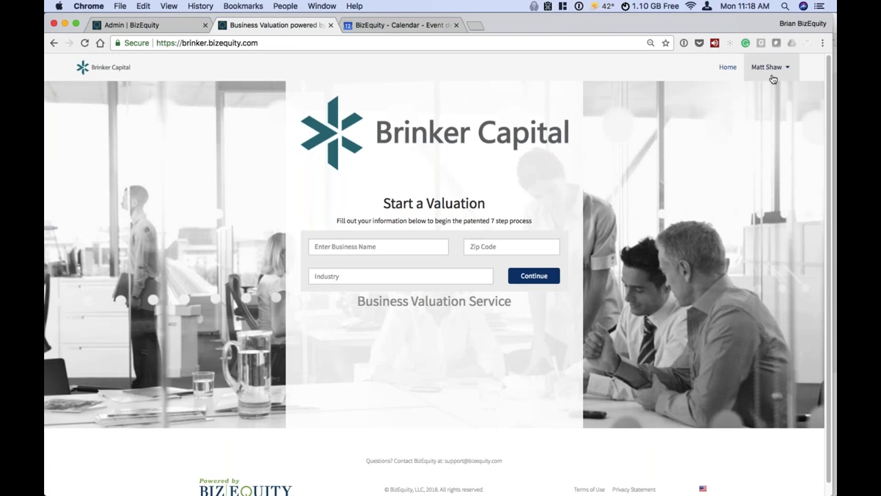
{"action": "key", "text": "super+l"}
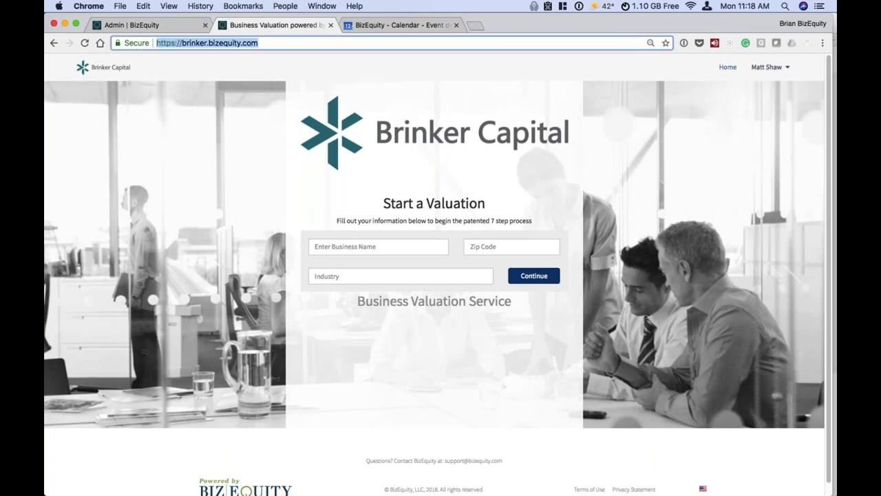
{"action": "left_click", "coordinate": [728, 71]}
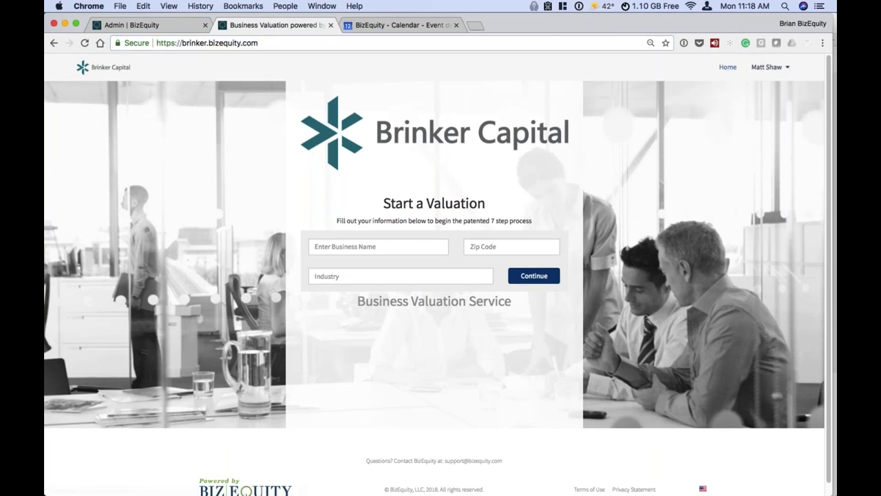
{"action": "type", "text": "test"}
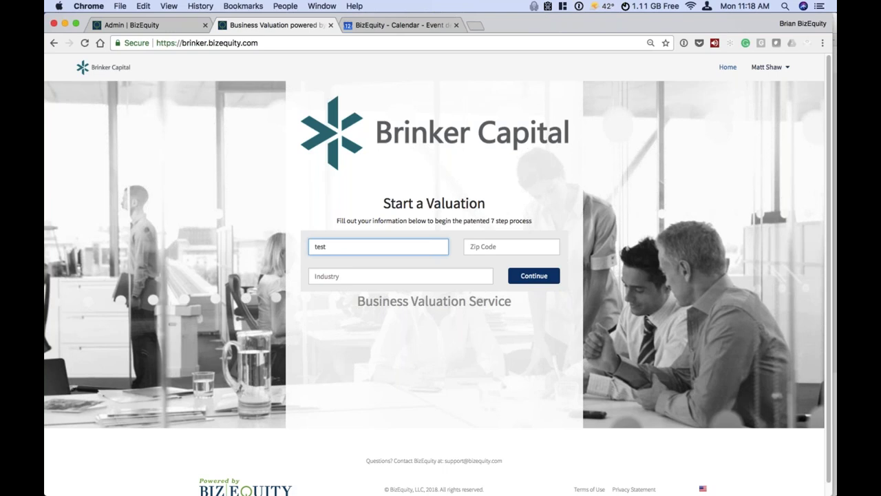
{"action": "key", "text": "super+a"}
{"action": "key", "text": "BackSpace"}
{"action": "left_click", "coordinate": [768, 66]}
{"action": "left_click", "coordinate": [775, 88]}
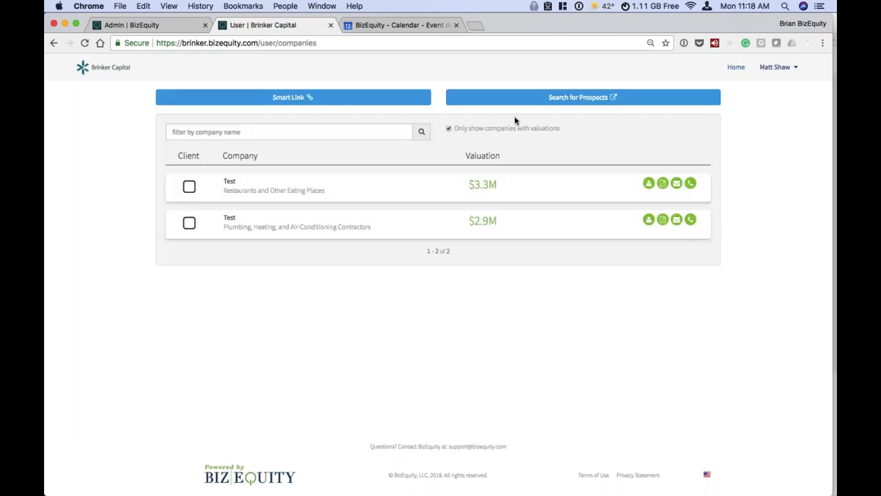
- View and select the client-invite Smart Link URL, close it, and show the account menu
{"action": "left_click", "coordinate": [310, 98]}
{"action": "left_click_drag", "start_coordinate": [543, 165], "coordinate": [304, 165]}
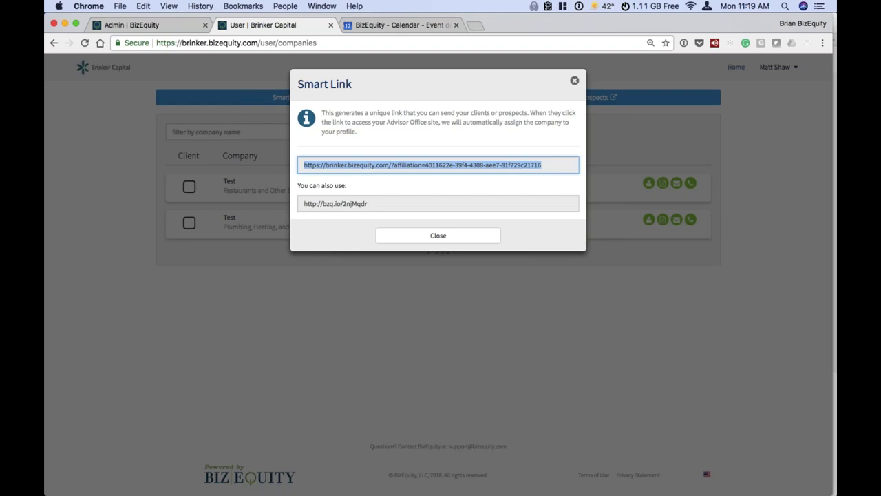
{"action": "left_click", "coordinate": [575, 80]}
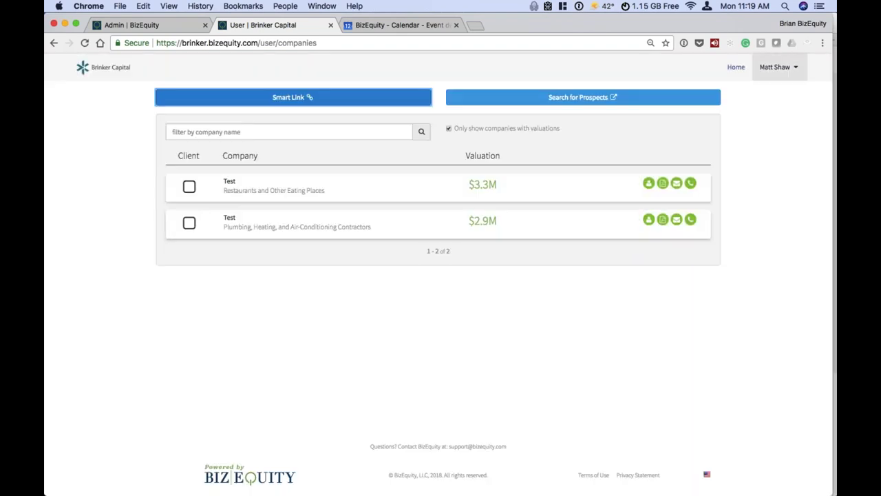
{"action": "left_click", "coordinate": [776, 67]}
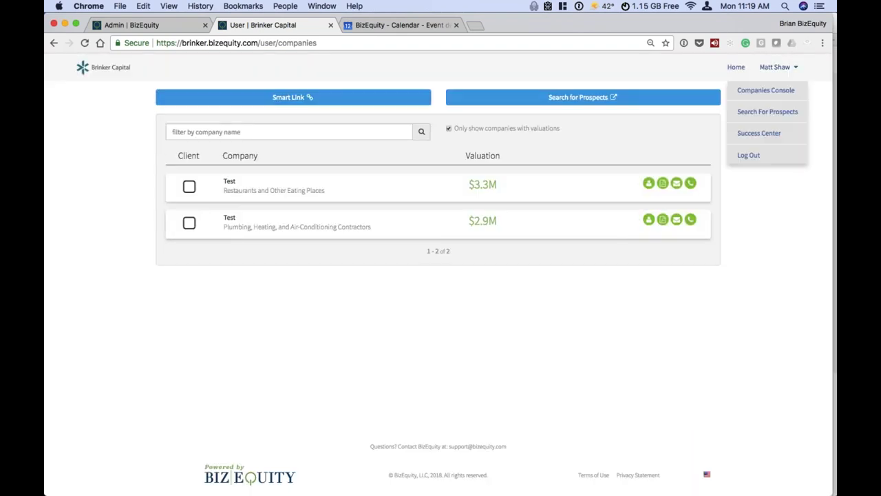
- Open the Search For Prospects map and zoom it out and back in
{"action": "left_click", "coordinate": [782, 116]}
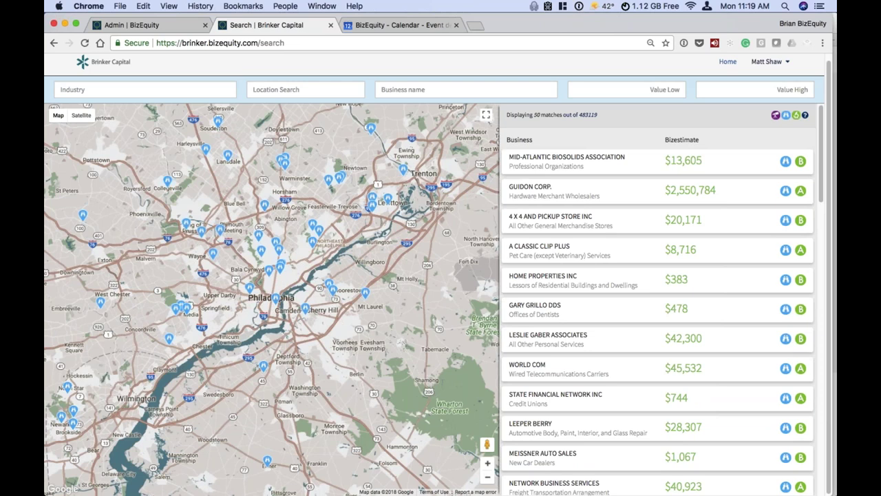
{"action": "left_click", "coordinate": [487, 474]}
{"action": "left_click", "coordinate": [487, 465]}
- Set the location search to Boston, MA, USA
{"action": "left_click", "coordinate": [303, 90]}
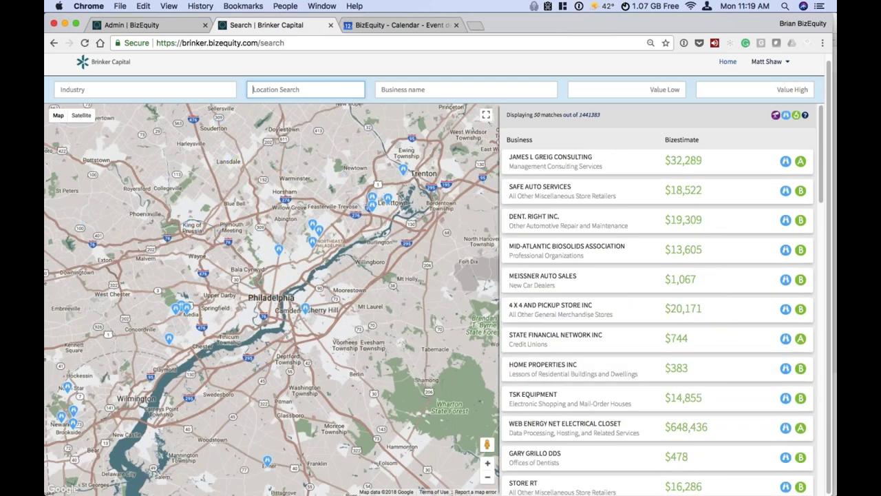
{"action": "type", "text": "boston"}
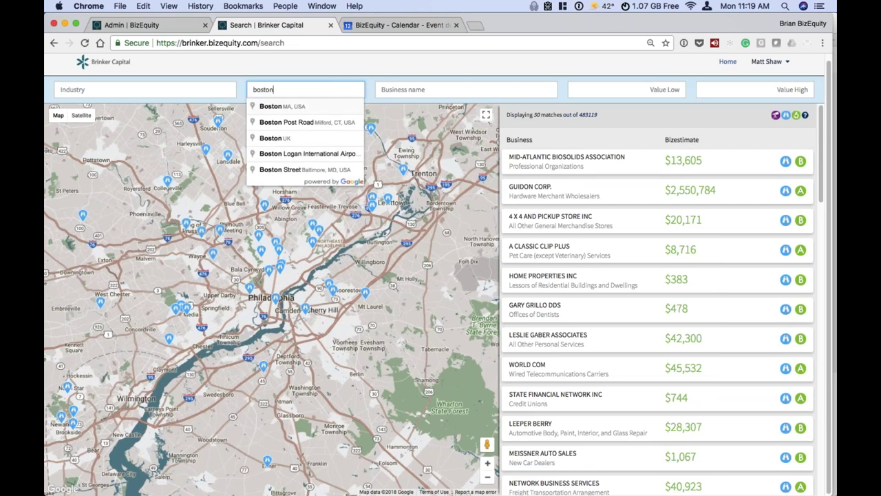
{"action": "key", "text": "Down"}
{"action": "key", "text": "Return"}
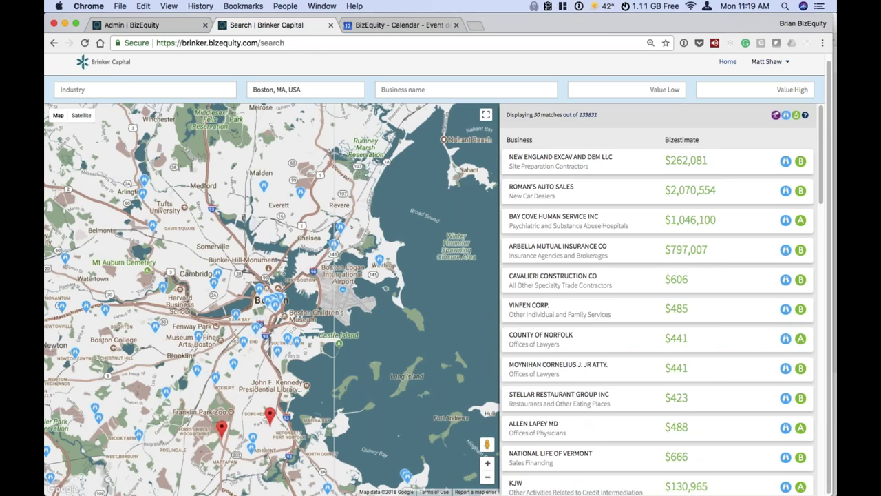
{"action": "left_click", "coordinate": [100, 88]}
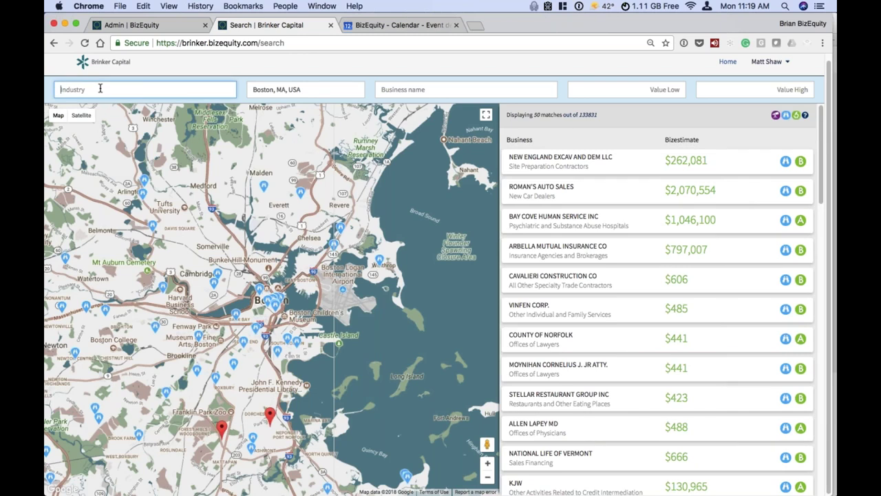
- Filter the industry to 62121 Offices of Dentists and zoom the map into downtown Boston
{"action": "type", "text": "dentist"}
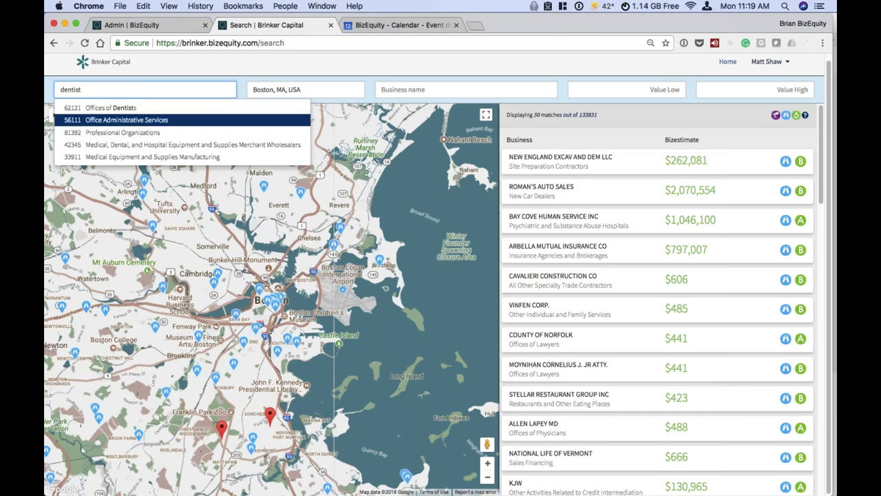
{"action": "left_click", "coordinate": [97, 108]}
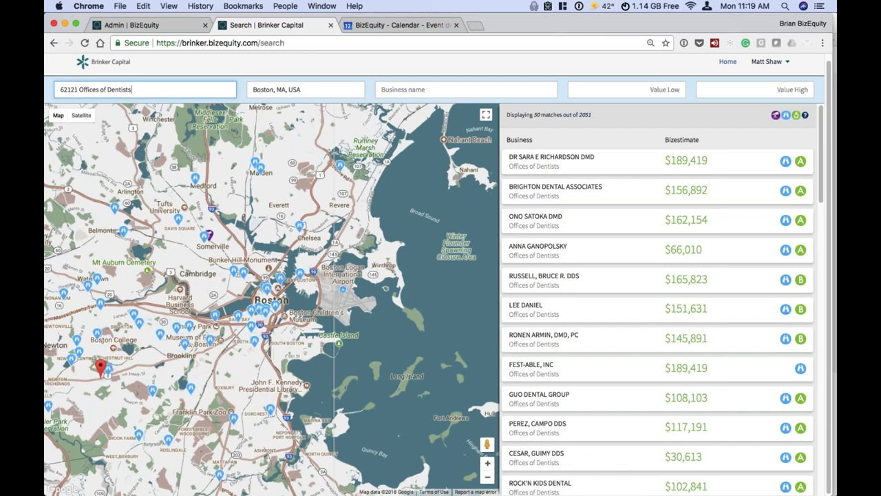
{"action": "left_click", "coordinate": [488, 465]}
{"action": "left_click", "coordinate": [489, 465]}
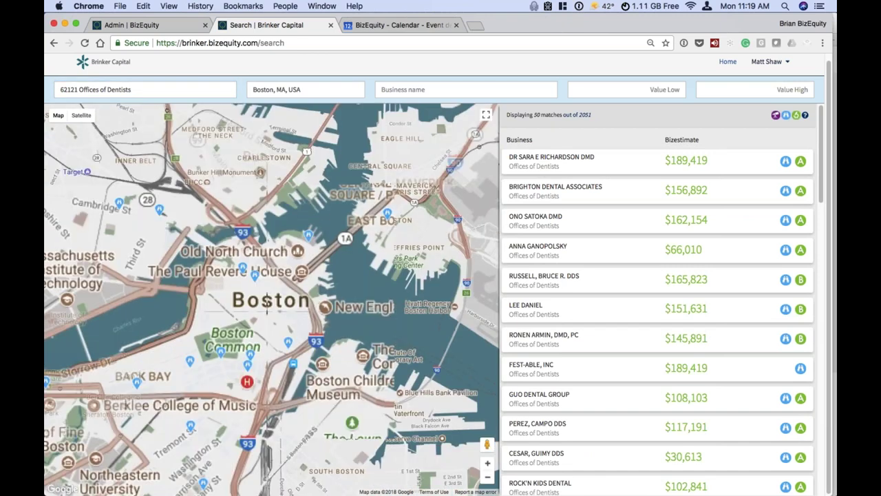
{"action": "left_click", "coordinate": [489, 465]}
{"action": "scroll", "coordinate": [413, 214], "scroll_direction": "down", "scroll_amount": 2}
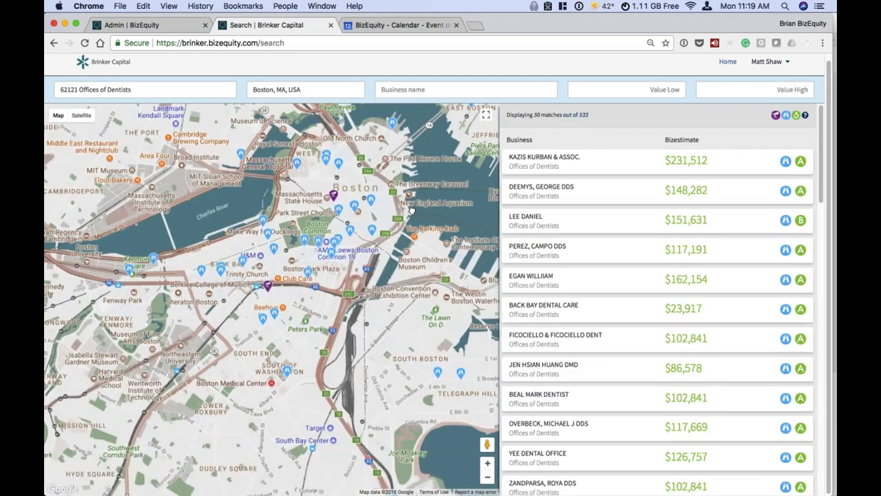
{"action": "left_click_drag", "start_coordinate": [415, 211], "coordinate": [409, 209]}
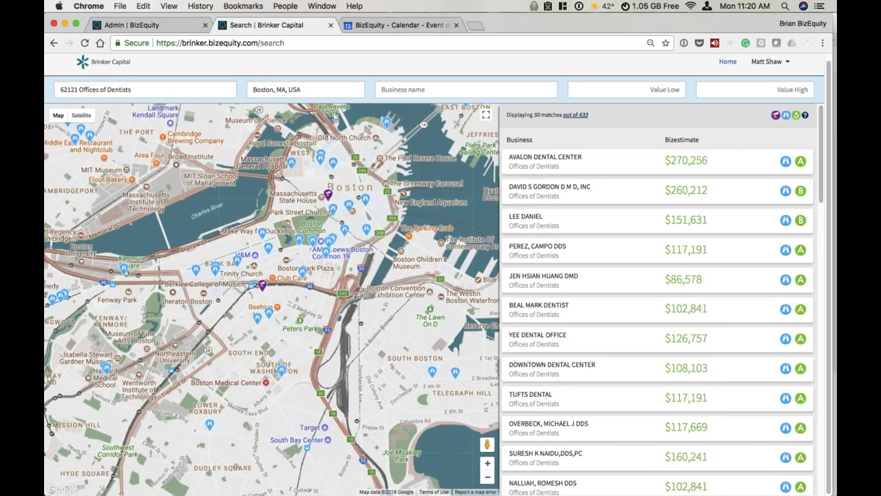
- Enter 500000 as the minimum value in the Value Low field
{"action": "scroll", "coordinate": [630, 94], "scroll_direction": "up", "scroll_amount": 1}
{"action": "left_click", "coordinate": [646, 97]}
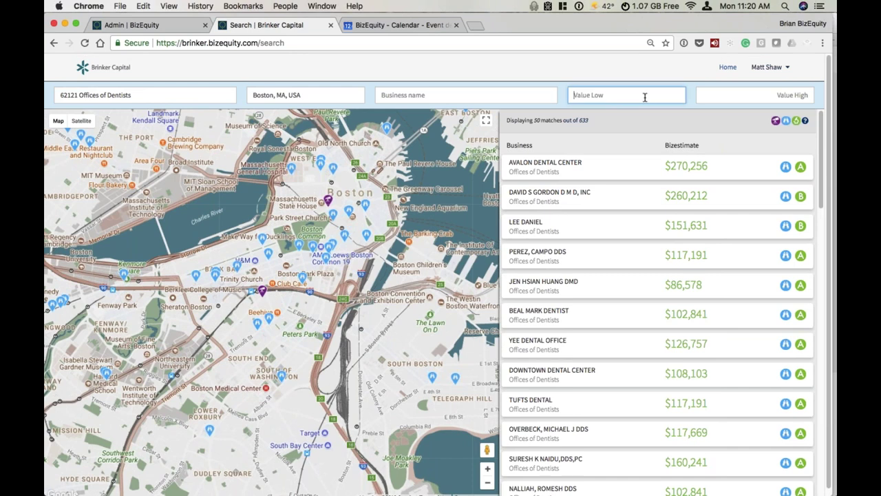
{"action": "type", "text": "5000000"}
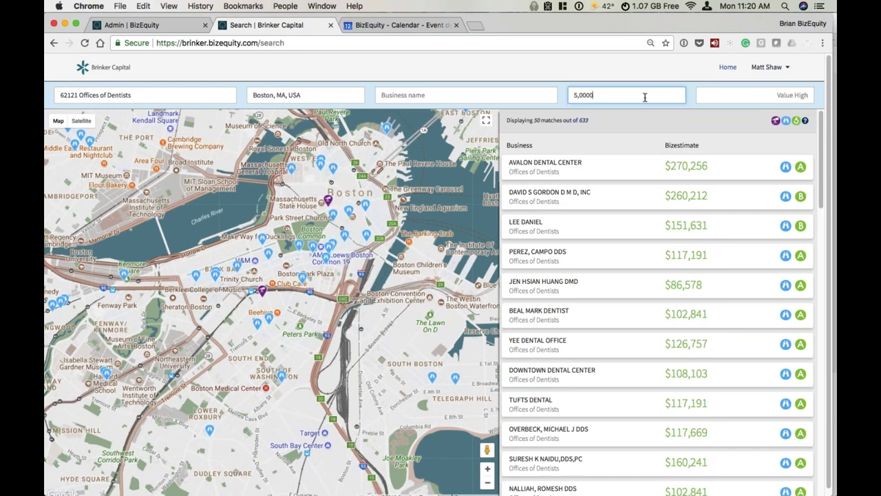
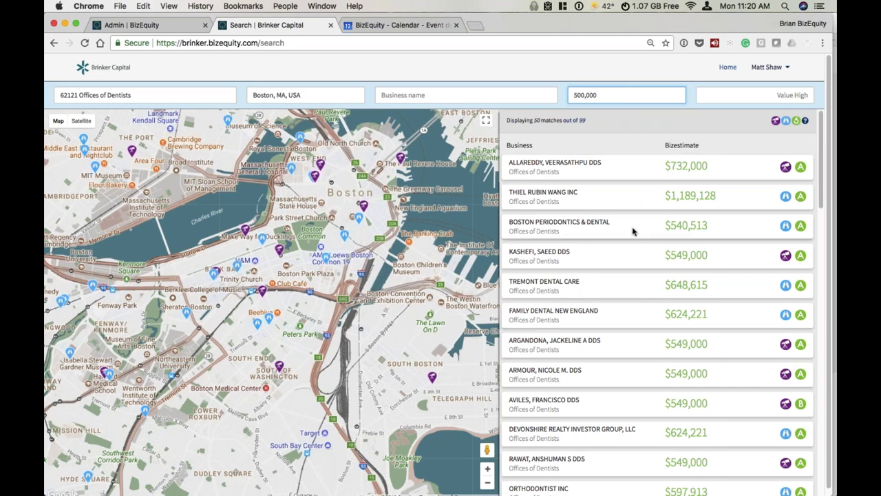
- Open and close Family Dental New England's contact record, then scroll down the results
{"action": "left_click", "coordinate": [631, 315]}
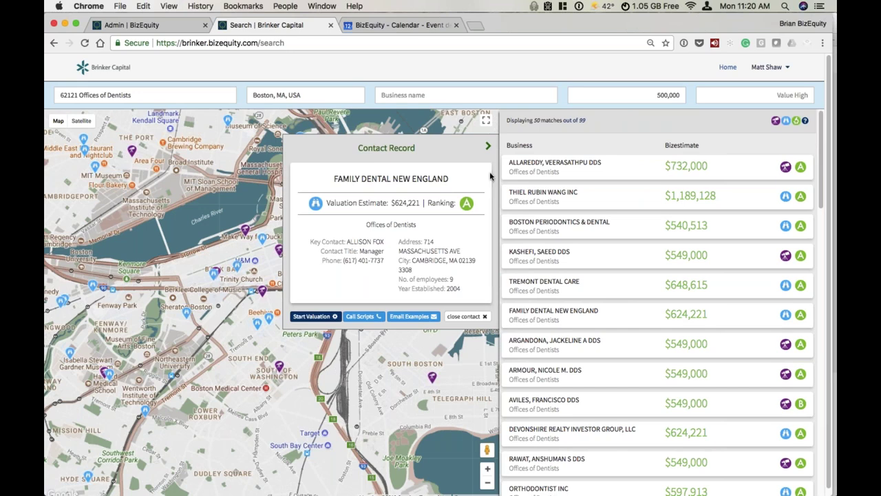
{"action": "left_click", "coordinate": [489, 147]}
{"action": "scroll", "coordinate": [634, 283], "scroll_direction": "down", "scroll_amount": 2}
{"action": "scroll", "coordinate": [633, 283], "scroll_direction": "down", "scroll_amount": 3}
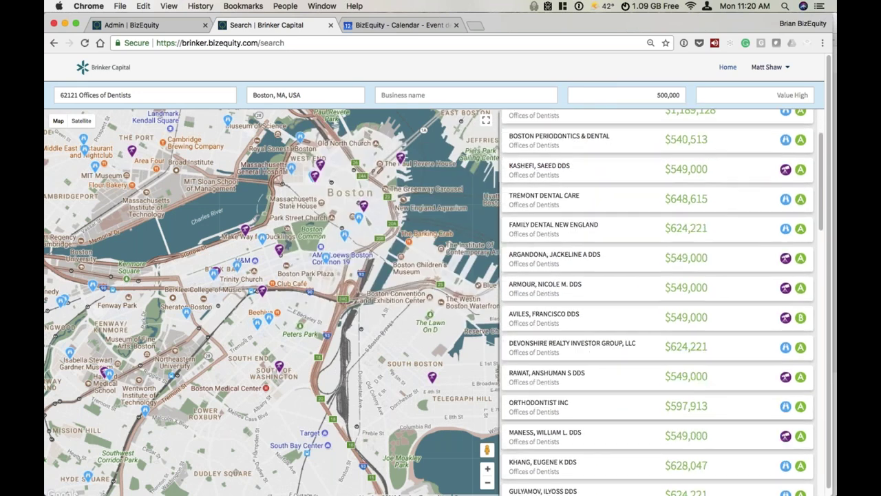
- Open Orthodontist Inc's contact record and highlight its 'Valuation Estimate: $597,913' line
{"action": "left_click", "coordinate": [622, 411]}
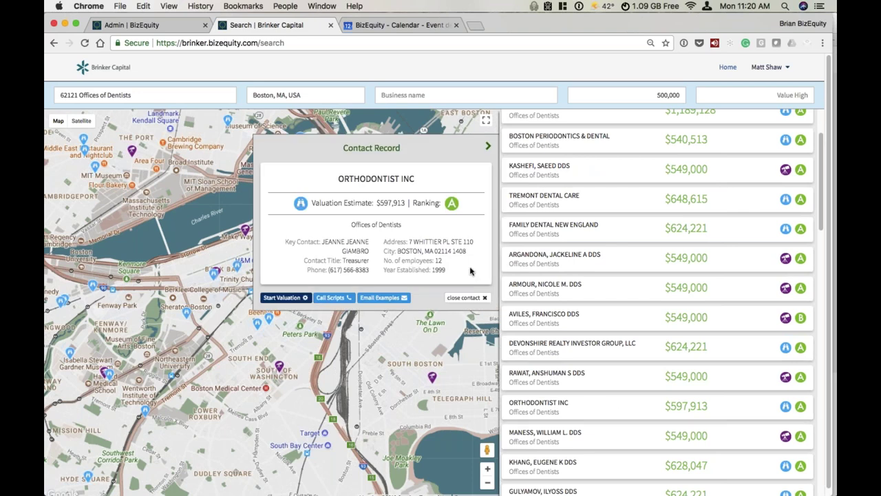
{"action": "left_click_drag", "start_coordinate": [471, 207], "coordinate": [309, 199]}
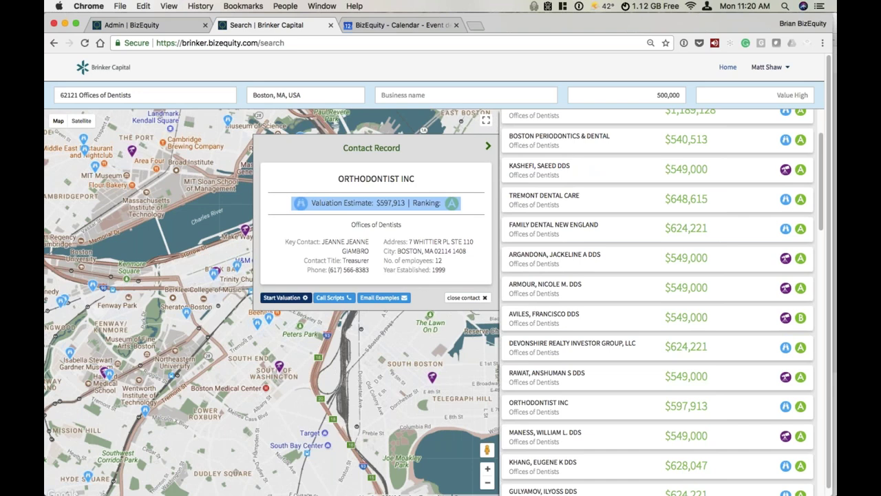
{"action": "left_click_drag", "start_coordinate": [406, 202], "coordinate": [311, 202]}
{"action": "left_click", "coordinate": [413, 203]}
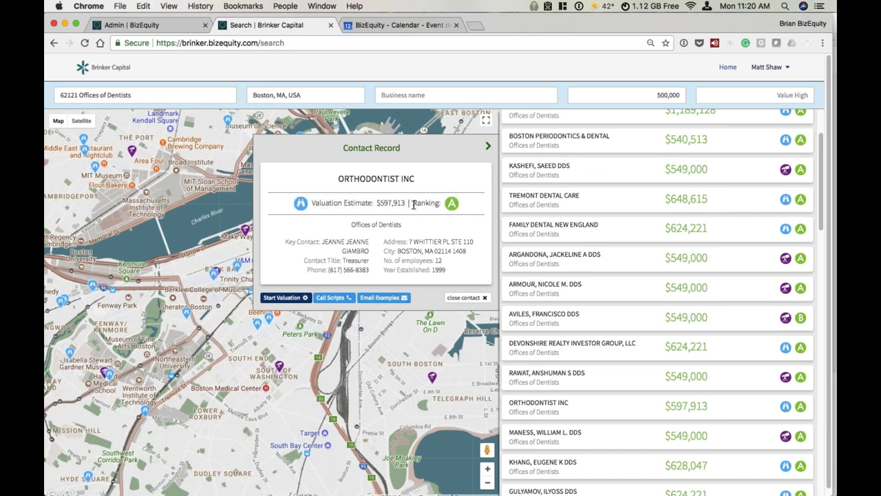
{"action": "left_click_drag", "start_coordinate": [406, 202], "coordinate": [310, 202]}
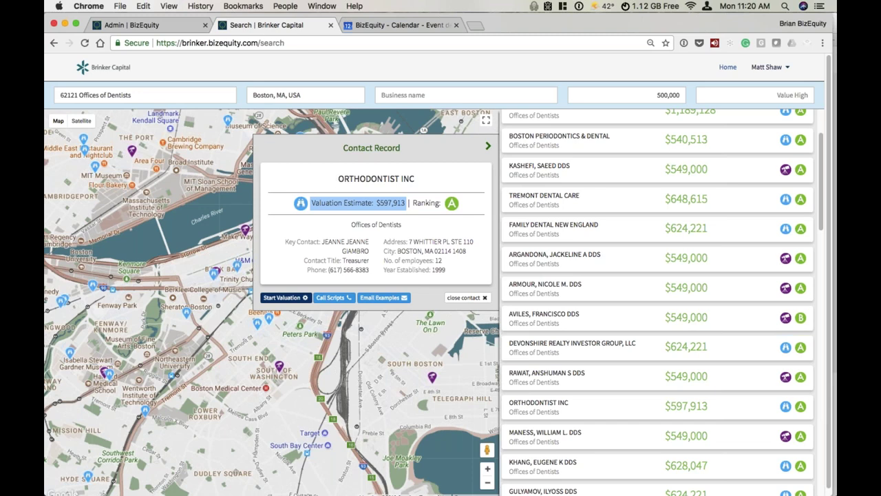
{"action": "left_click", "coordinate": [407, 202]}
{"action": "left_click_drag", "start_coordinate": [406, 203], "coordinate": [311, 203]}
{"action": "left_click", "coordinate": [312, 202]}
{"action": "left_click_drag", "start_coordinate": [409, 202], "coordinate": [311, 202]}
{"action": "left_click", "coordinate": [312, 202]}
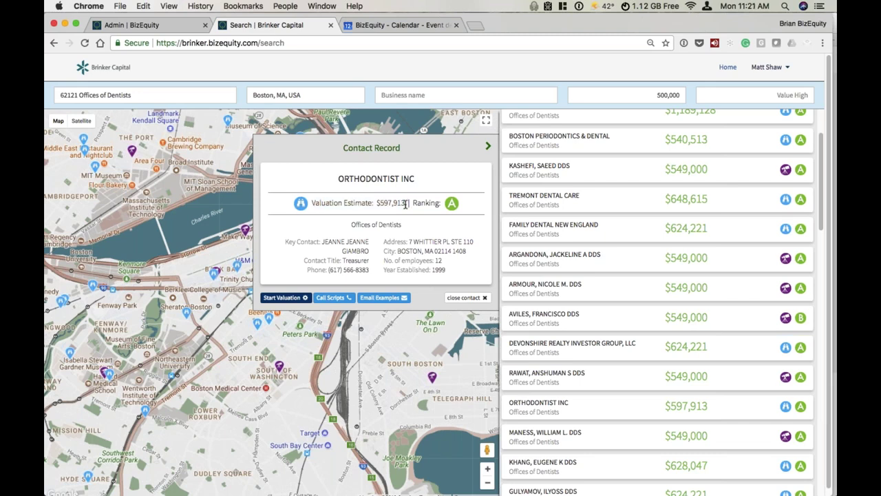
{"action": "left_click_drag", "start_coordinate": [407, 204], "coordinate": [312, 203]}
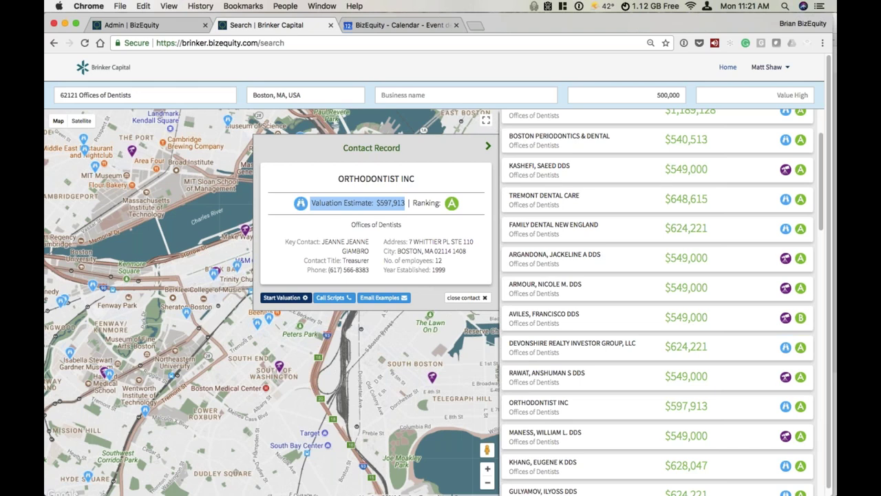
{"action": "scroll", "coordinate": [779, 126], "scroll_direction": "up", "scroll_amount": 3}
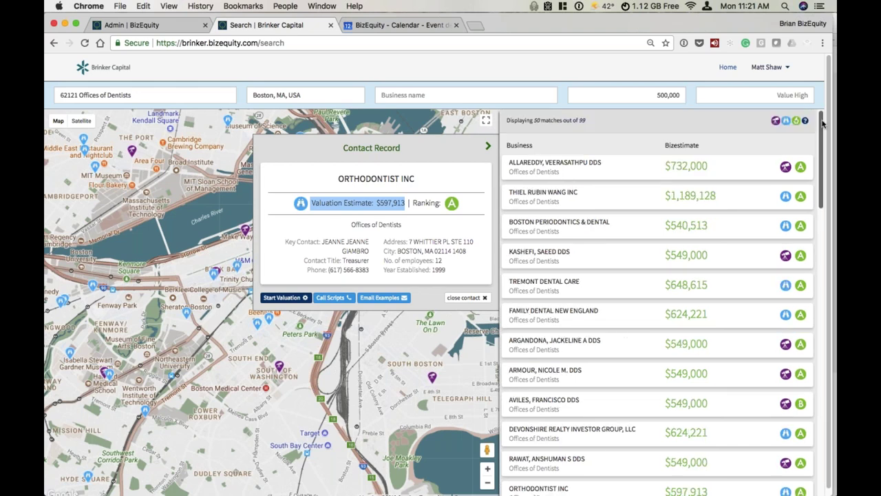
- Show the Bizestimate confidence legend, switch to the first result, and highlight the lowest-confidence line
{"action": "left_click", "coordinate": [778, 123]}
{"action": "left_click", "coordinate": [324, 207]}
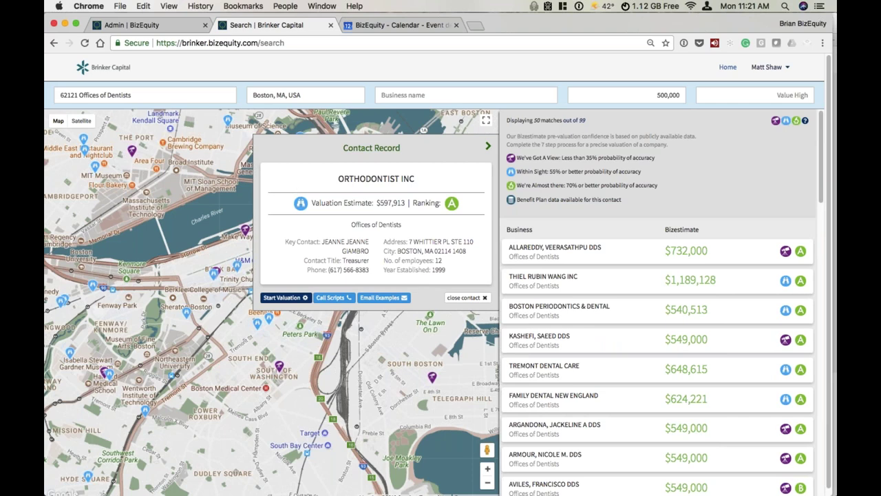
{"action": "left_click", "coordinate": [691, 252]}
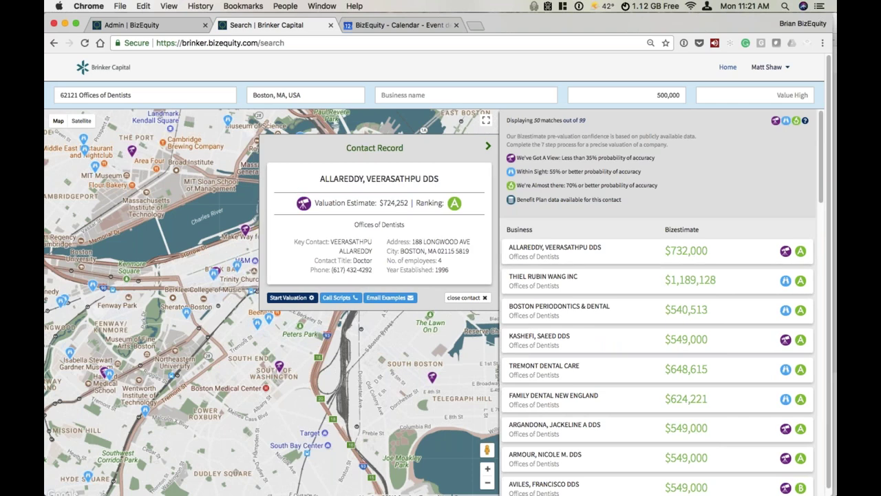
{"action": "left_click_drag", "start_coordinate": [655, 157], "coordinate": [517, 159]}
- Switch to Thiel Rubin Wang Inc and highlight the 'Within Sight' and 'We're Almost there' legend lines
{"action": "left_click", "coordinate": [756, 286]}
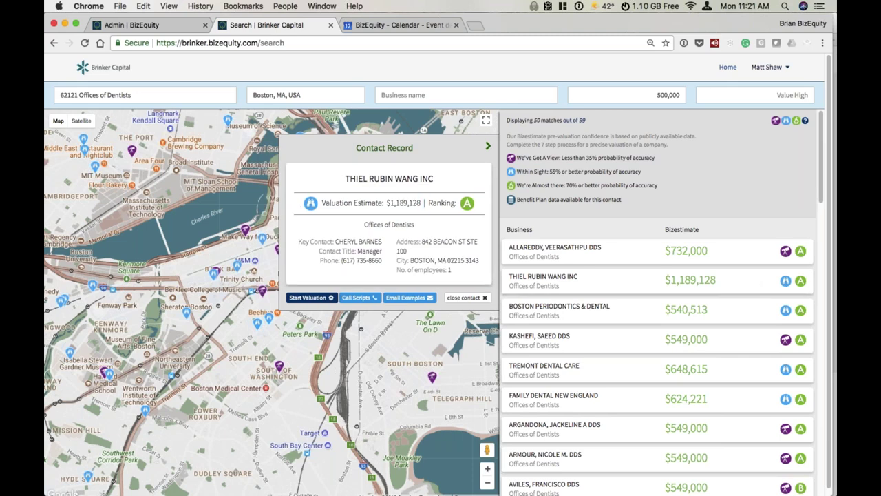
{"action": "left_click_drag", "start_coordinate": [642, 171], "coordinate": [517, 172]}
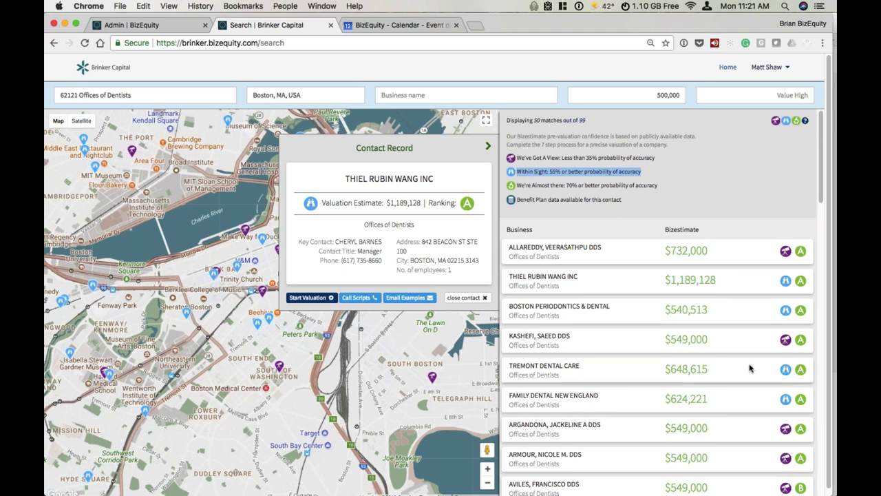
{"action": "left_click", "coordinate": [606, 187]}
{"action": "left_click_drag", "start_coordinate": [660, 187], "coordinate": [518, 183]}
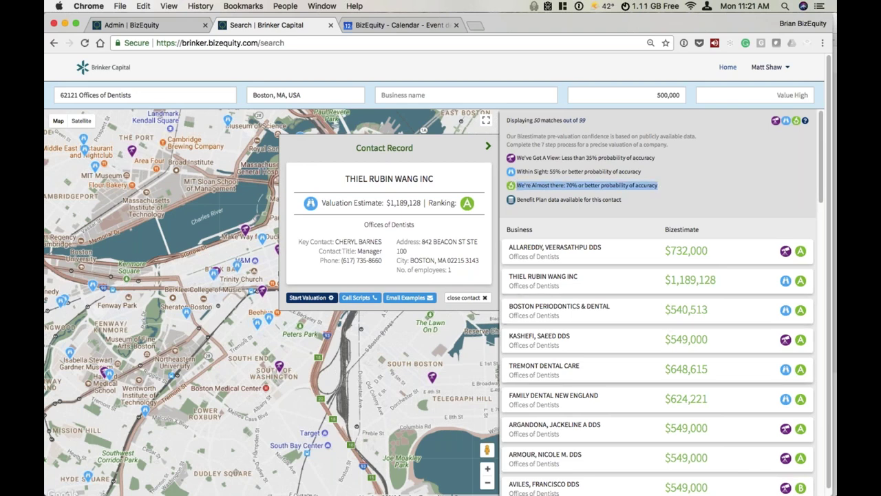
- Step through contact records from Family Dental New England and Orthodontist Inc to offices further down
{"action": "left_click", "coordinate": [685, 398]}
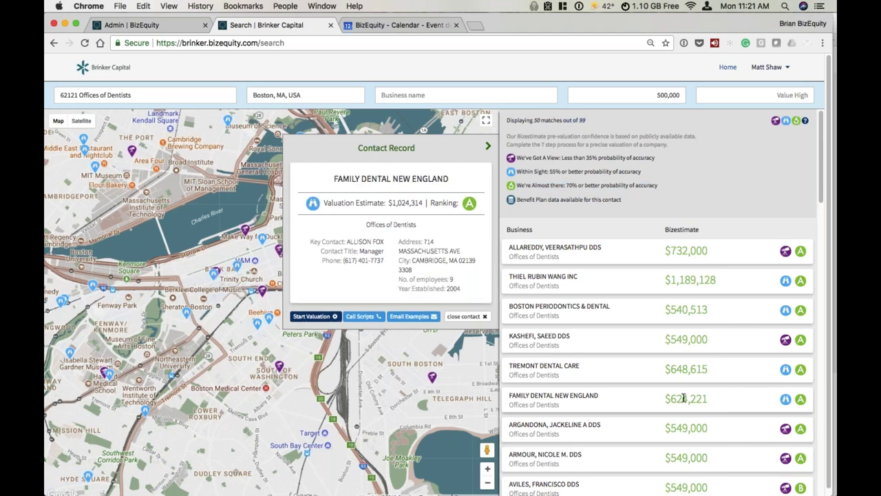
{"action": "scroll", "coordinate": [685, 398], "scroll_direction": "down", "scroll_amount": 3}
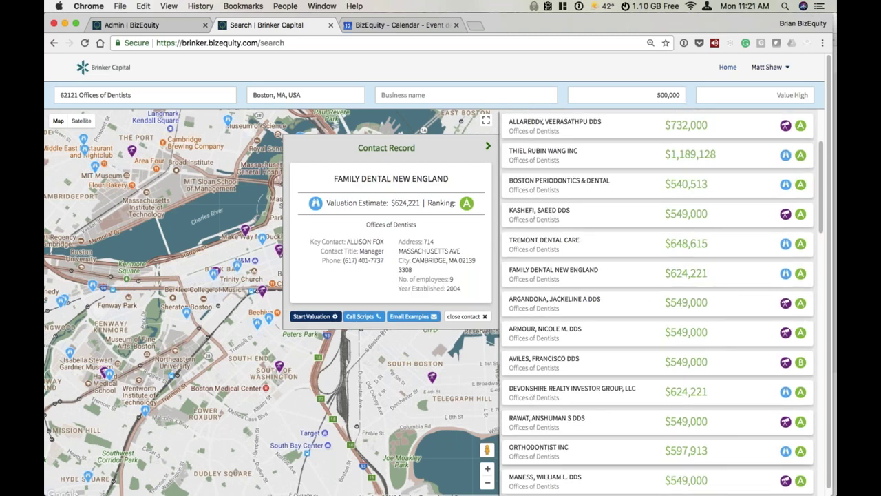
{"action": "left_click", "coordinate": [682, 451]}
{"action": "scroll", "coordinate": [680, 462], "scroll_direction": "down", "scroll_amount": 8}
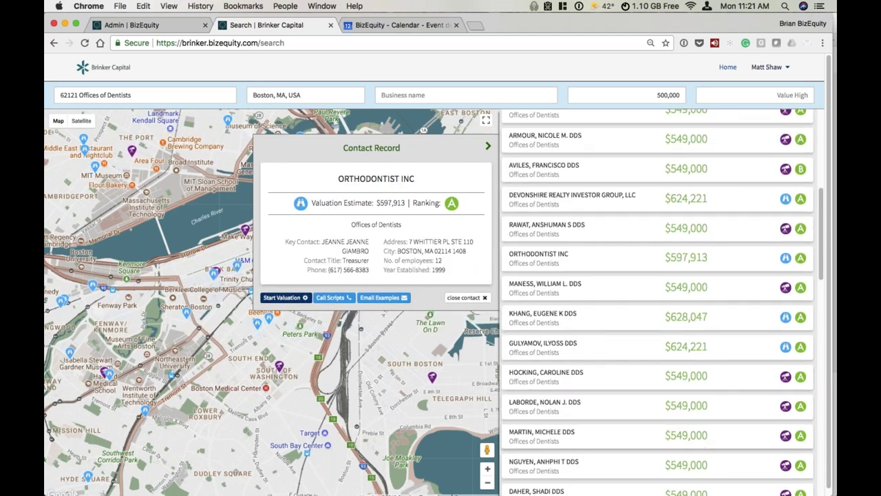
{"action": "scroll", "coordinate": [681, 462], "scroll_direction": "down", "scroll_amount": 1}
{"action": "left_click", "coordinate": [666, 444]}
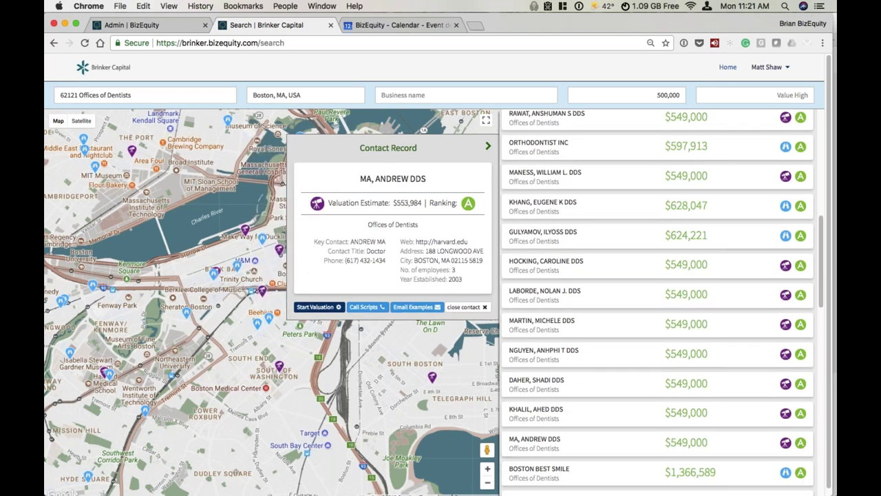
{"action": "left_click", "coordinate": [652, 376]}
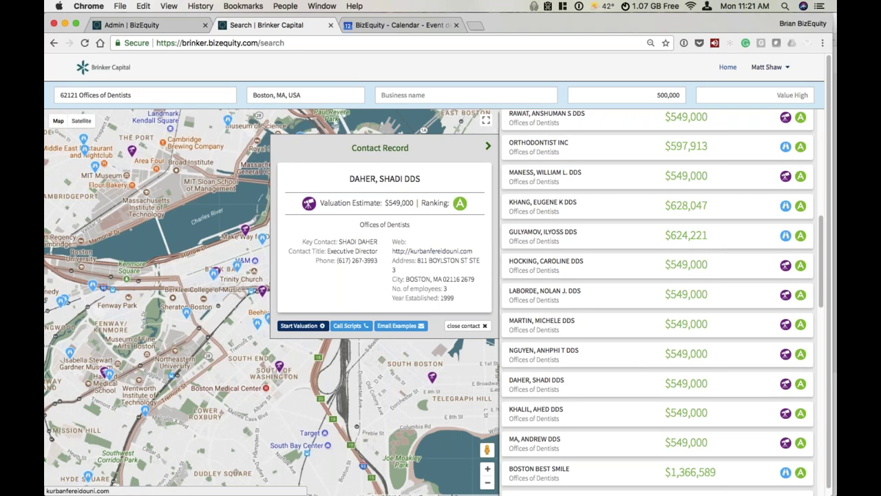
{"action": "left_click", "coordinate": [652, 353]}
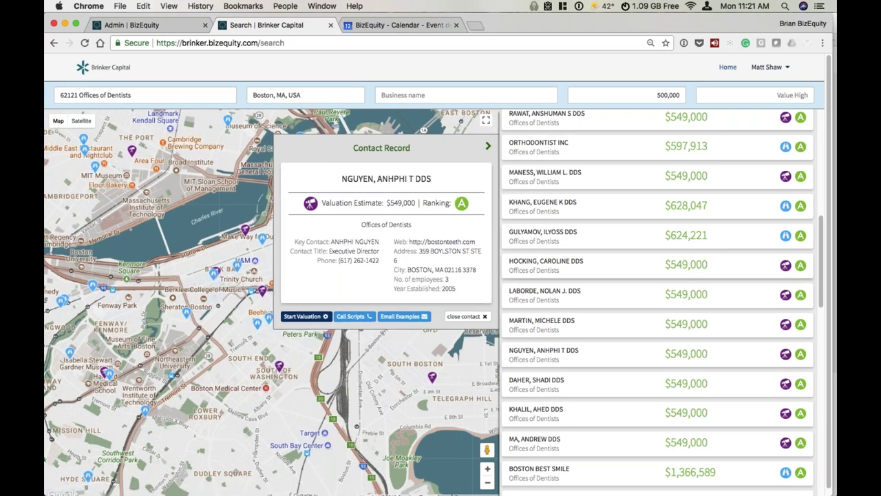
{"action": "left_click", "coordinate": [587, 321]}
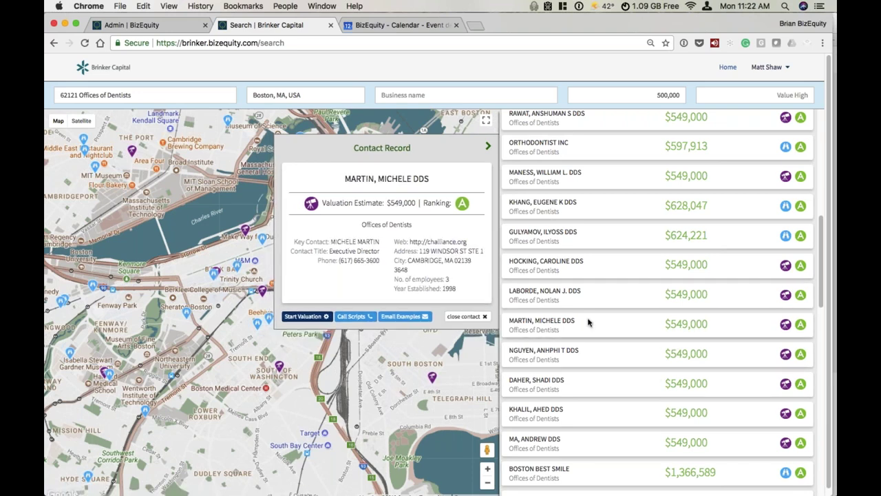
{"action": "scroll", "coordinate": [658, 303], "scroll_direction": "down", "scroll_amount": 5}
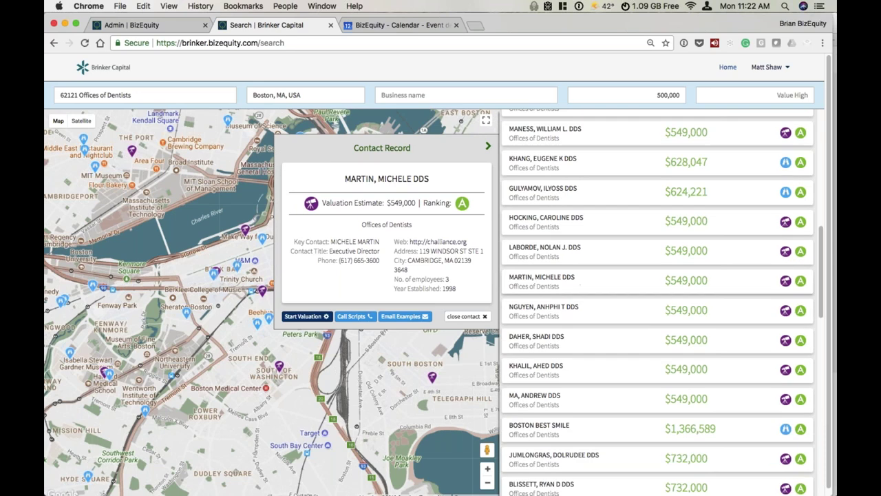
{"action": "left_click", "coordinate": [729, 405]}
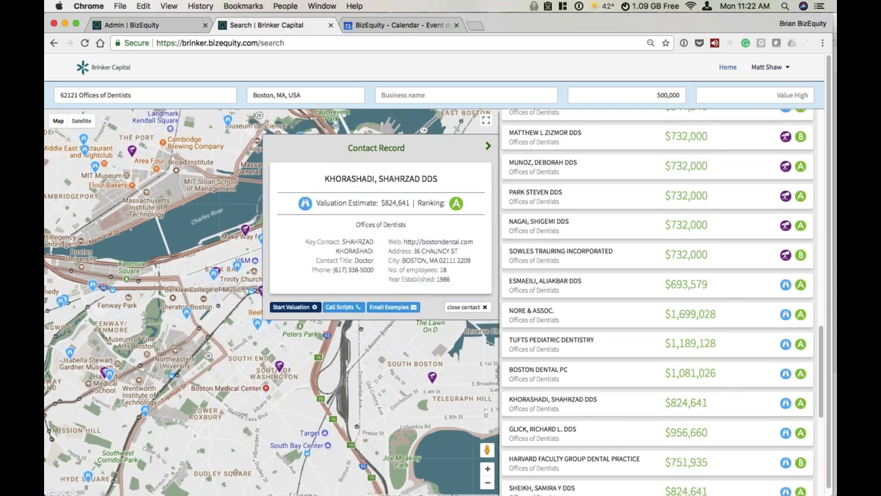
{"action": "left_click_drag", "start_coordinate": [314, 242], "coordinate": [374, 242]}
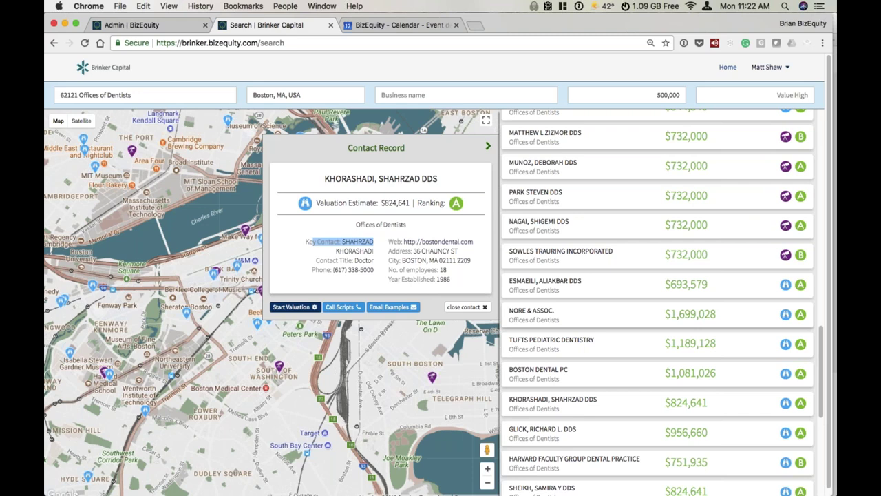
- Review Boston Dental PC's contact title, e-mail, address and employee details, then close the record
{"action": "left_click", "coordinate": [717, 370]}
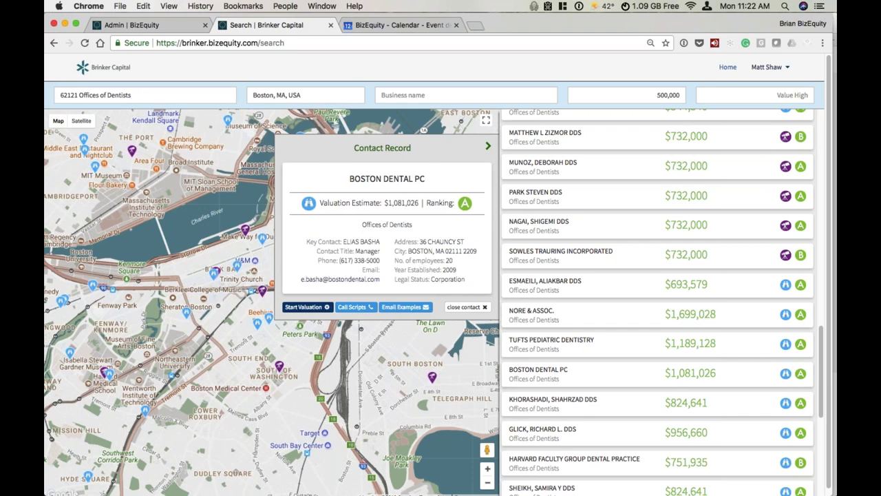
{"action": "mouse_move", "coordinate": [342, 242]}
{"action": "left_mouse_down"}
{"action": "mouse_move", "coordinate": [381, 242]}
{"action": "mouse_move", "coordinate": [379, 251]}
{"action": "mouse_move", "coordinate": [349, 251]}
{"action": "left_mouse_up"}
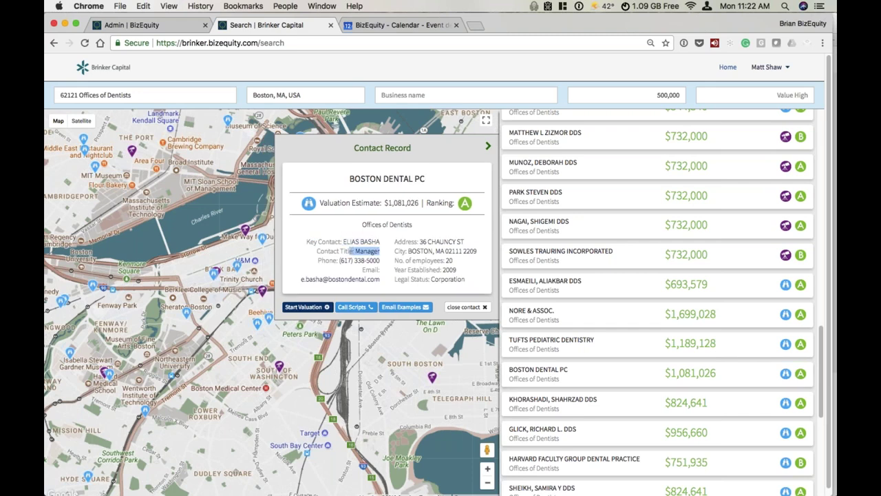
{"action": "left_click_drag", "start_coordinate": [380, 280], "coordinate": [307, 274]}
{"action": "left_click_drag", "start_coordinate": [420, 242], "coordinate": [303, 281]}
{"action": "left_click", "coordinate": [471, 274]}
{"action": "left_click", "coordinate": [480, 308]}
{"action": "scroll", "coordinate": [626, 325], "scroll_direction": "down", "scroll_amount": 8}
- Apply the 500,000 Value Low filter and zoom the map in one level
{"action": "scroll", "coordinate": [626, 325], "scroll_direction": "up", "scroll_amount": 10}
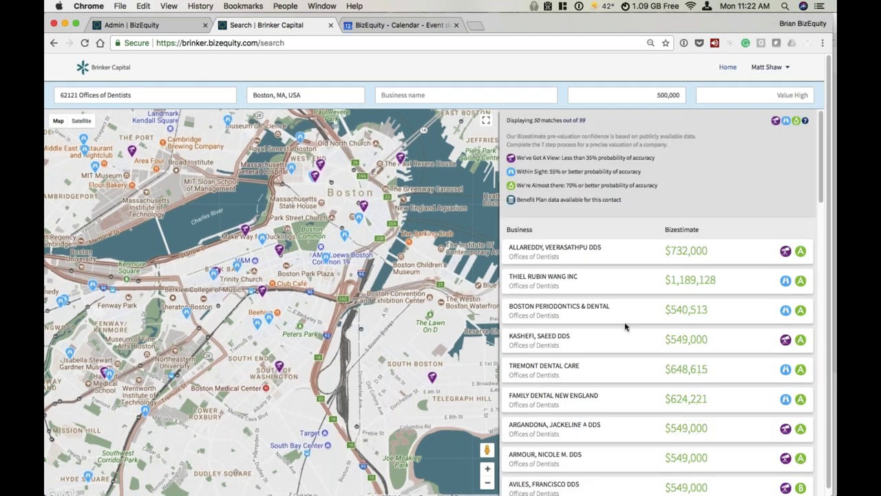
{"action": "left_click", "coordinate": [674, 97]}
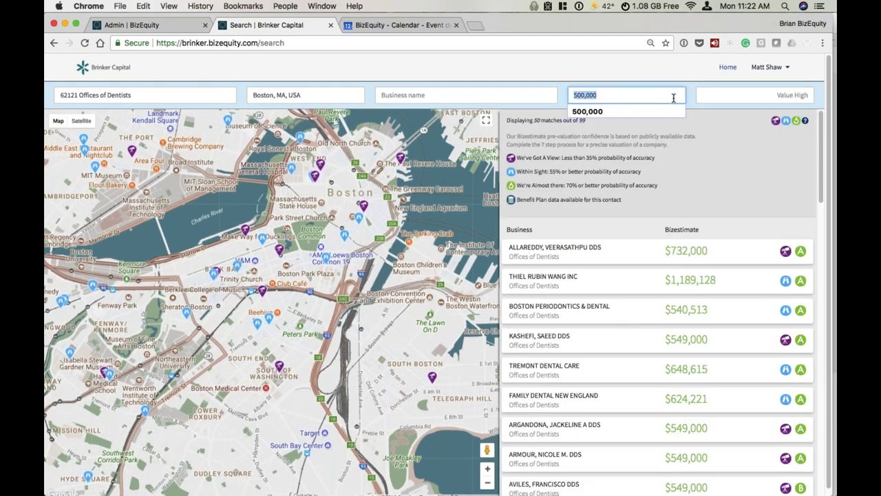
{"action": "key", "text": "Down"}
{"action": "key", "text": "Up"}
{"action": "scroll", "coordinate": [658, 303], "scroll_direction": "down", "scroll_amount": 10}
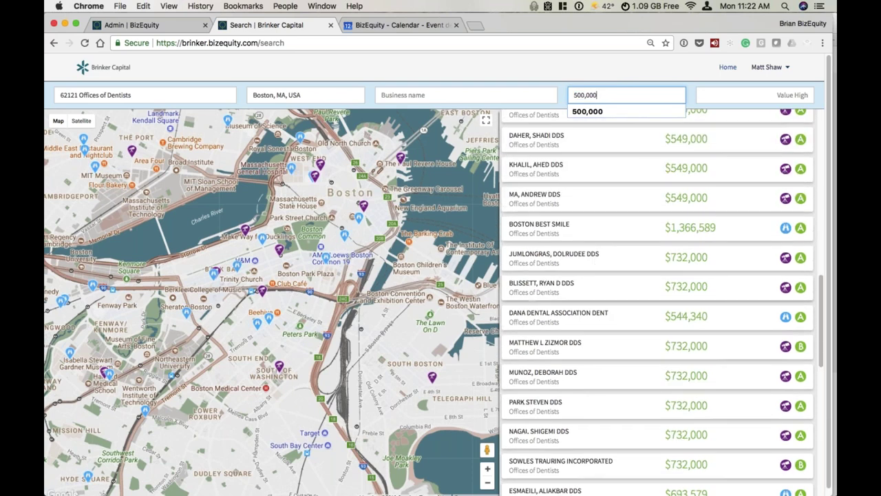
{"action": "double_click", "coordinate": [221, 314]}
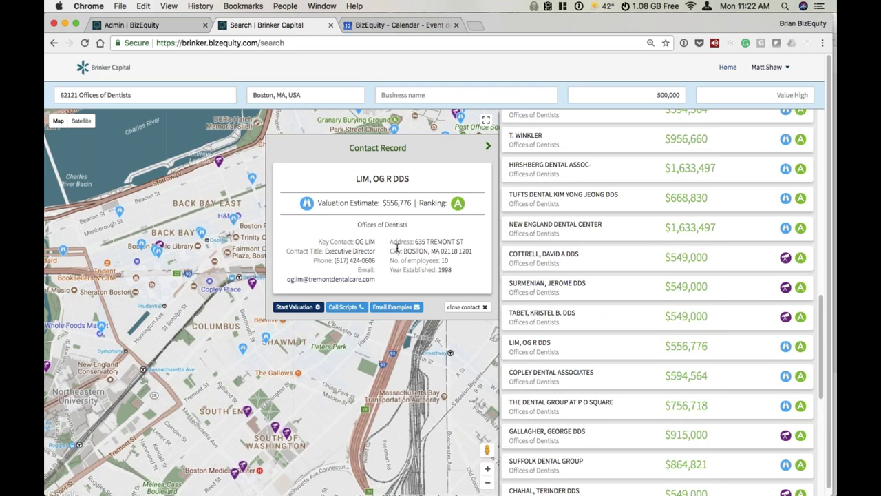
- Preview and close the Copley Dental Associates record, then go to the Success Center
{"action": "left_click", "coordinate": [467, 307]}
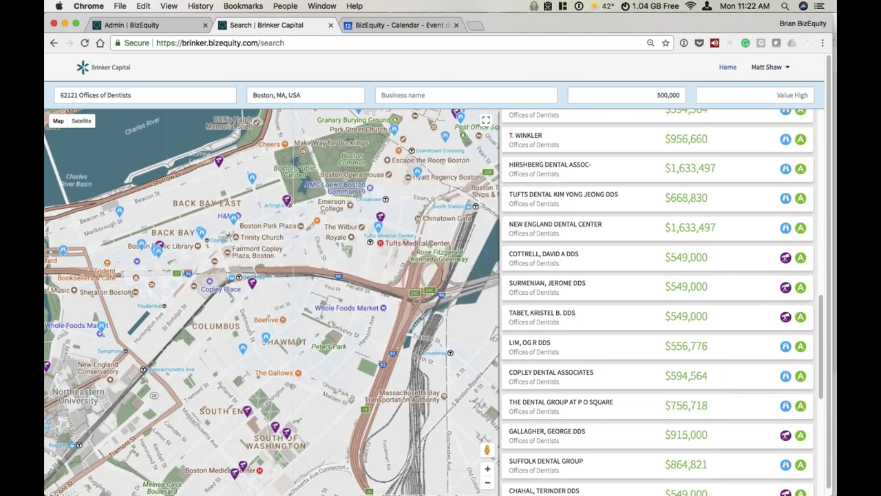
{"action": "left_click", "coordinate": [756, 376]}
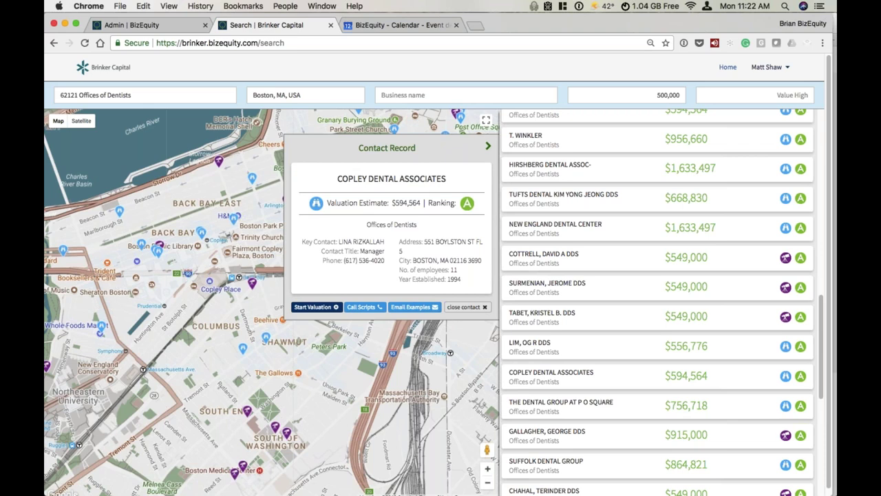
{"action": "left_click", "coordinate": [467, 307]}
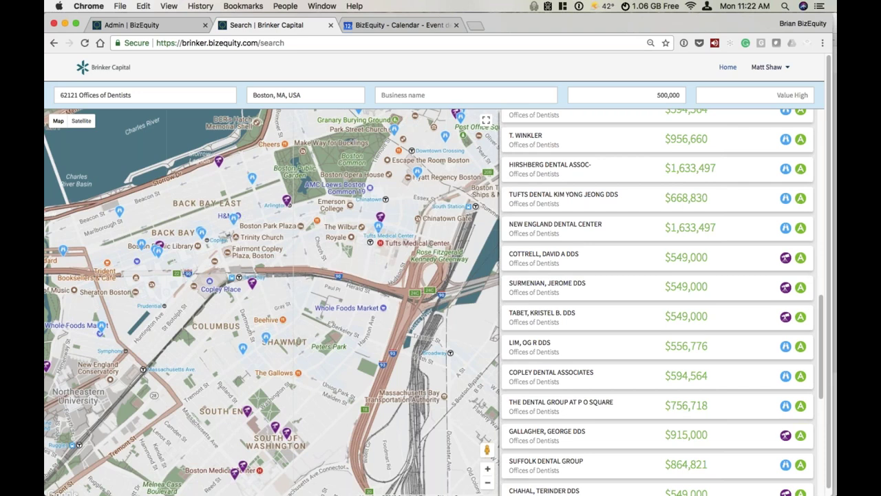
{"action": "scroll", "coordinate": [617, 312], "scroll_direction": "up", "scroll_amount": 5}
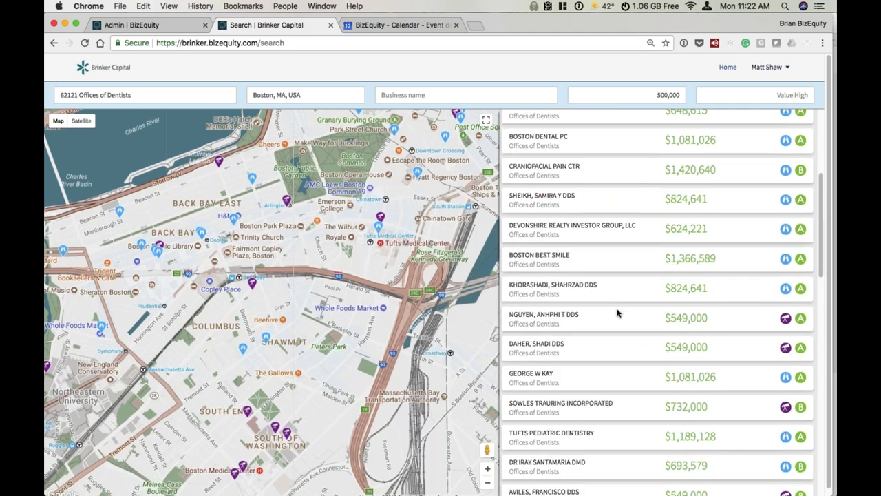
{"action": "scroll", "coordinate": [617, 312], "scroll_direction": "up", "scroll_amount": 4}
{"action": "scroll", "coordinate": [616, 311], "scroll_direction": "down", "scroll_amount": 12}
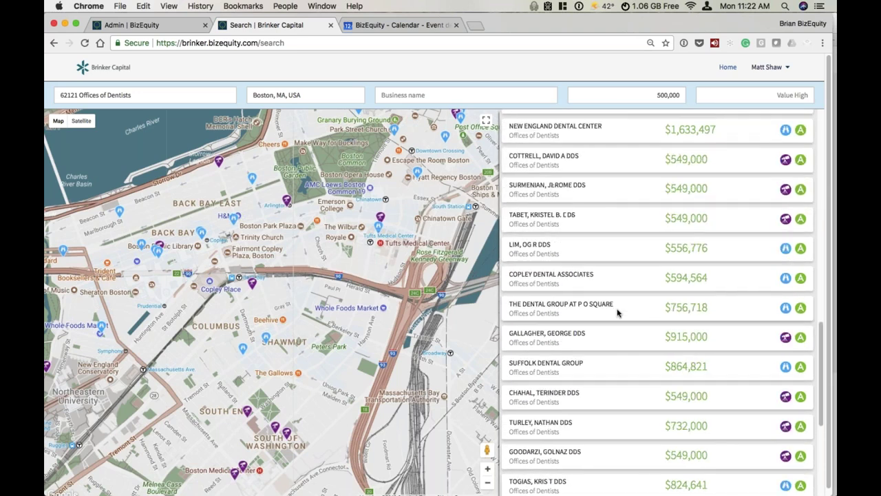
{"action": "scroll", "coordinate": [617, 312], "scroll_direction": "down", "scroll_amount": 4}
{"action": "scroll", "coordinate": [617, 311], "scroll_direction": "up", "scroll_amount": 10}
{"action": "left_click", "coordinate": [772, 68]}
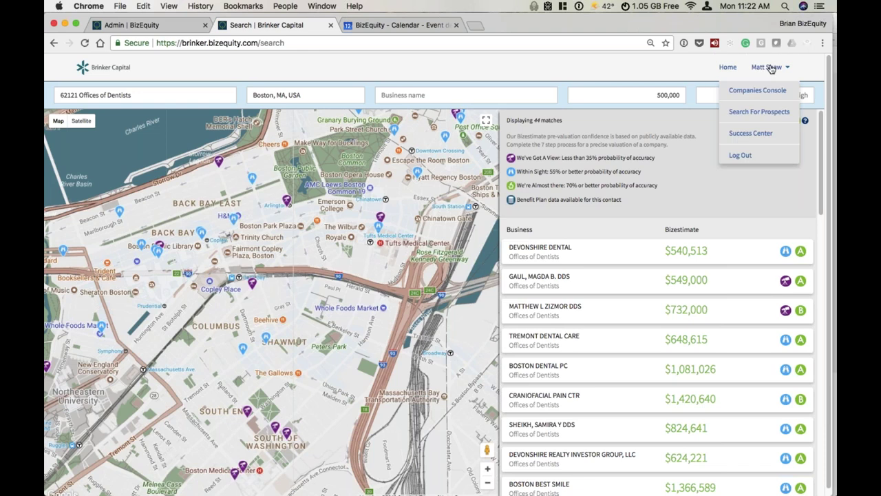
{"action": "left_click", "coordinate": [745, 133]}
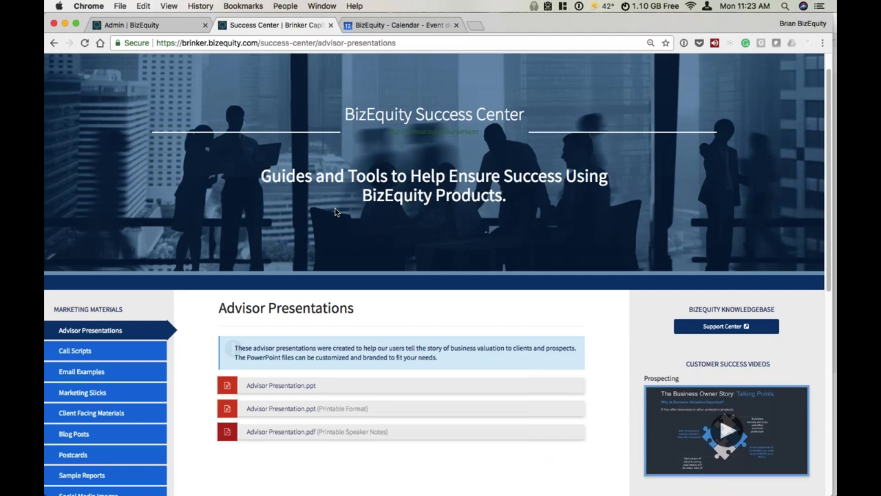
- Download Advisor Presentation.ppt and open the resulting Advisor Presentation.pptx from Chrome's download shelf
{"action": "scroll", "coordinate": [337, 221], "scroll_direction": "down", "scroll_amount": 3}
{"action": "left_click", "coordinate": [275, 302]}
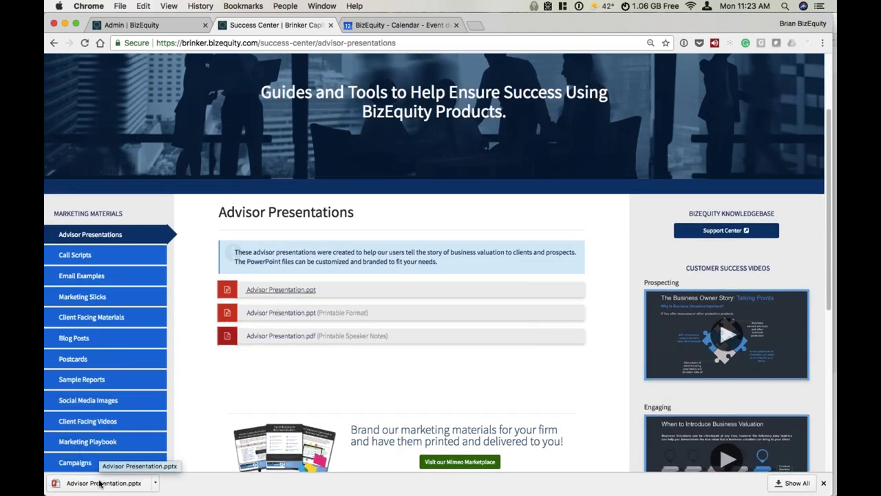
{"action": "left_click", "coordinate": [100, 484]}
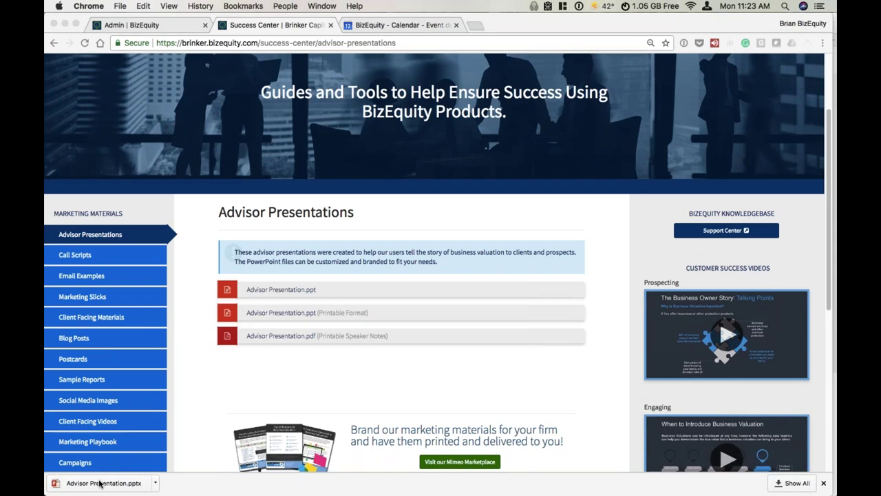
{"action": "mouse_move", "coordinate": [509, 493]}
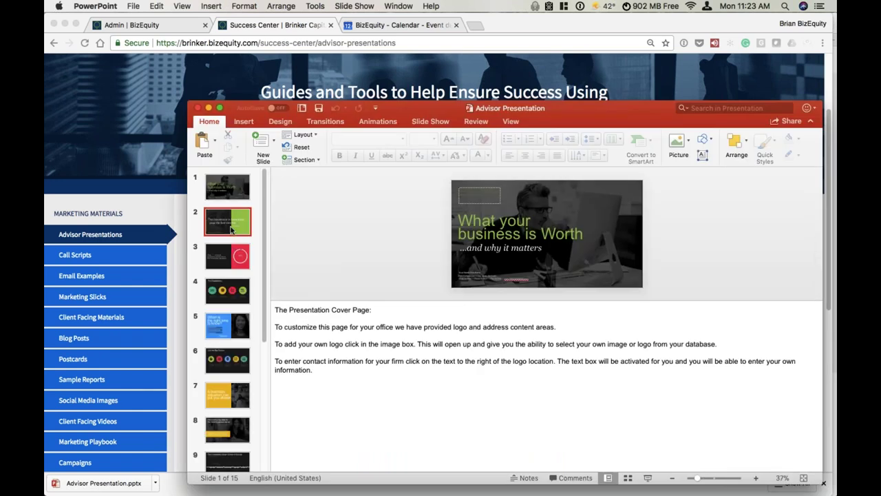
- Page through the deck from The Roadblocks to the Key Performance Indicators slide
{"action": "key", "text": "Down"}
{"action": "key", "text": "Down"}
{"action": "key", "text": "Down"}
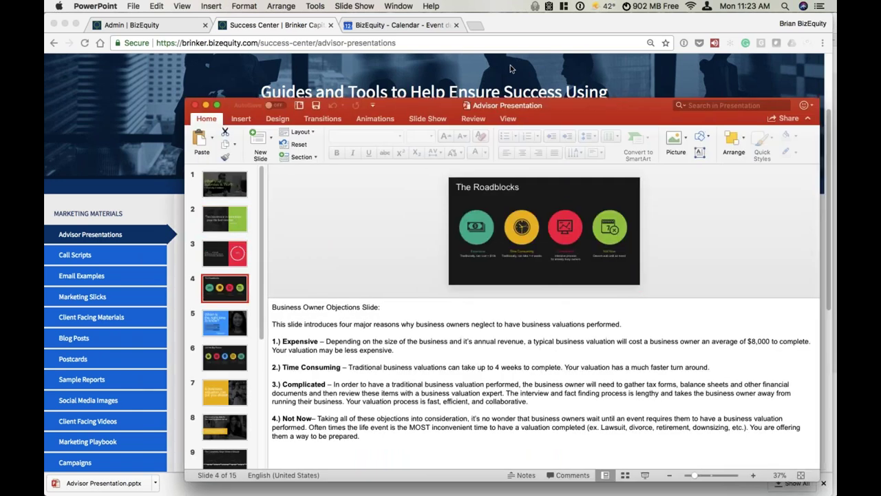
{"action": "left_click_drag", "start_coordinate": [541, 108], "coordinate": [465, 35]}
{"action": "key", "text": "Down"}
{"action": "key", "text": "Down"}
{"action": "key", "text": "Down"}
{"action": "key", "text": "Down"}
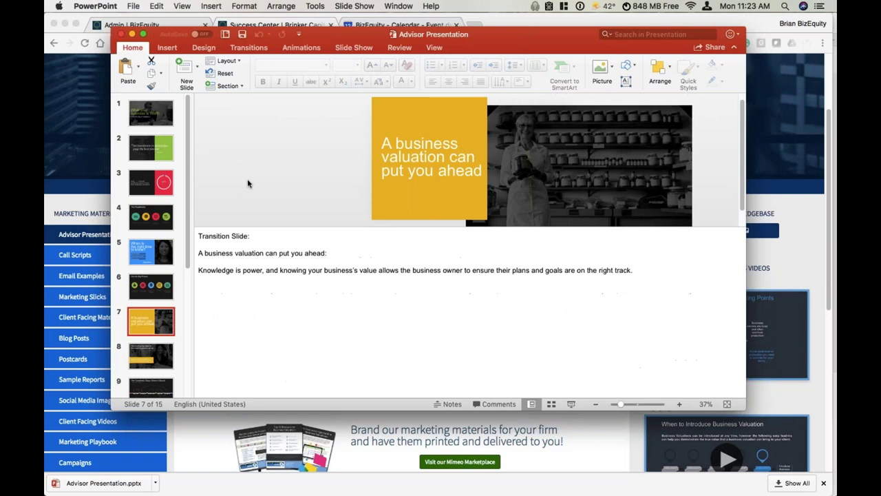
{"action": "key", "text": "Down"}
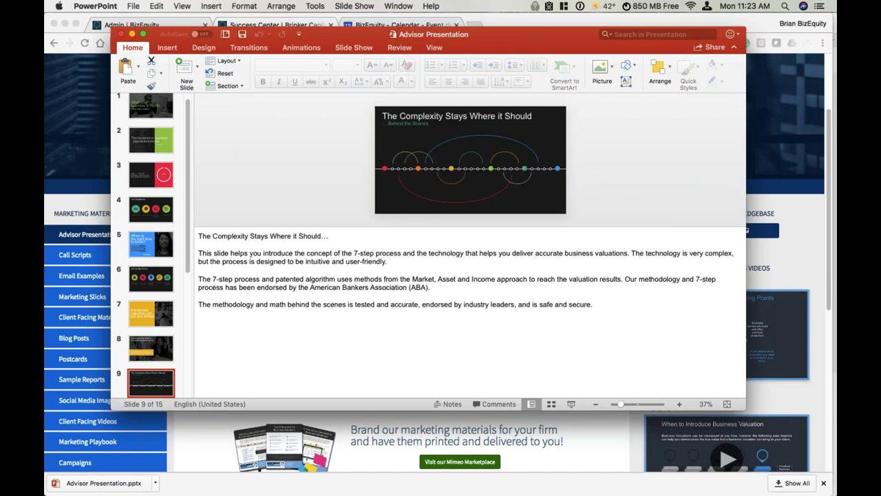
{"action": "key", "text": "Down"}
{"action": "key", "text": "Down"}
{"action": "key", "text": "Down"}
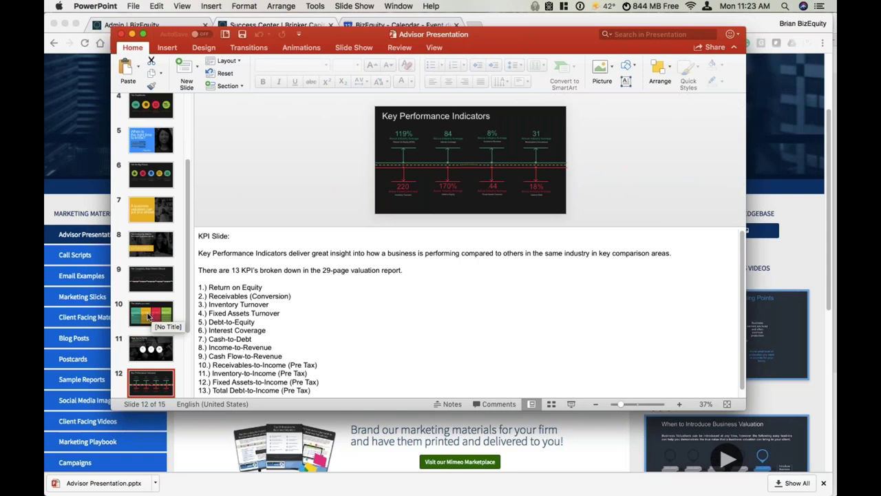
{"action": "scroll", "coordinate": [147, 316], "scroll_direction": "down", "scroll_amount": 3}
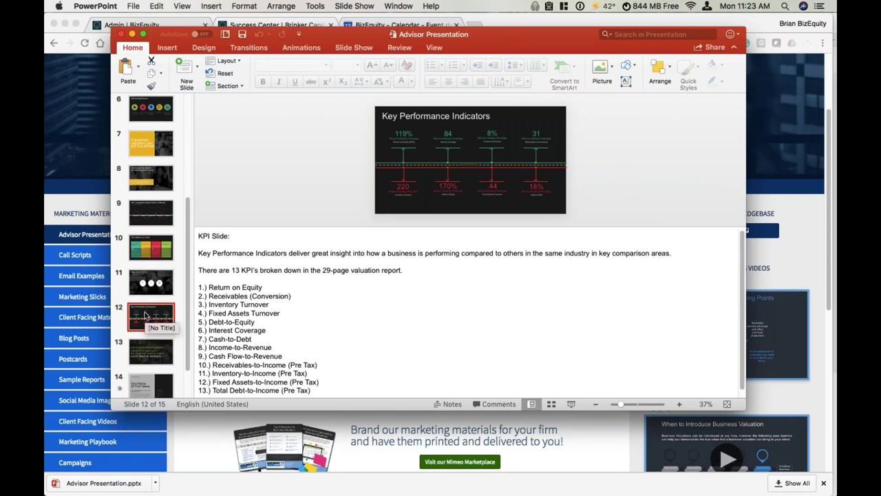
- Inspect the 'Your Name Or Firm Name' title on slide 14, then close the presentation
{"action": "left_click", "coordinate": [148, 342]}
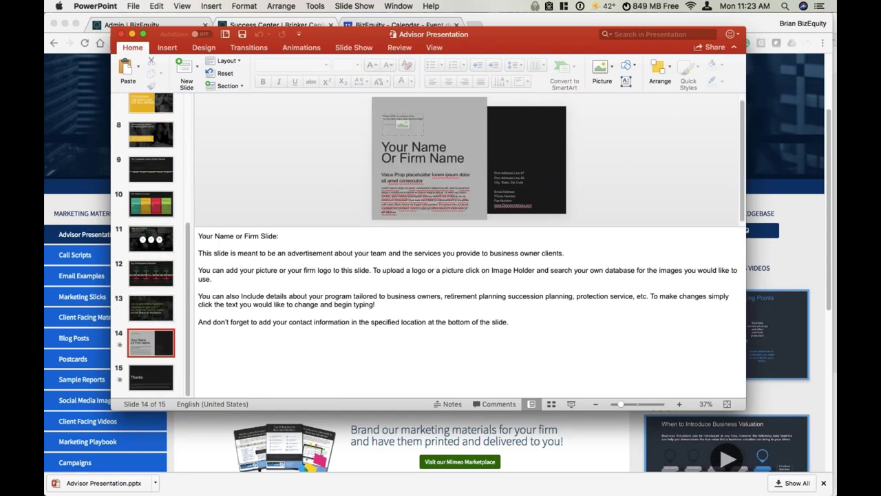
{"action": "left_click", "coordinate": [429, 148]}
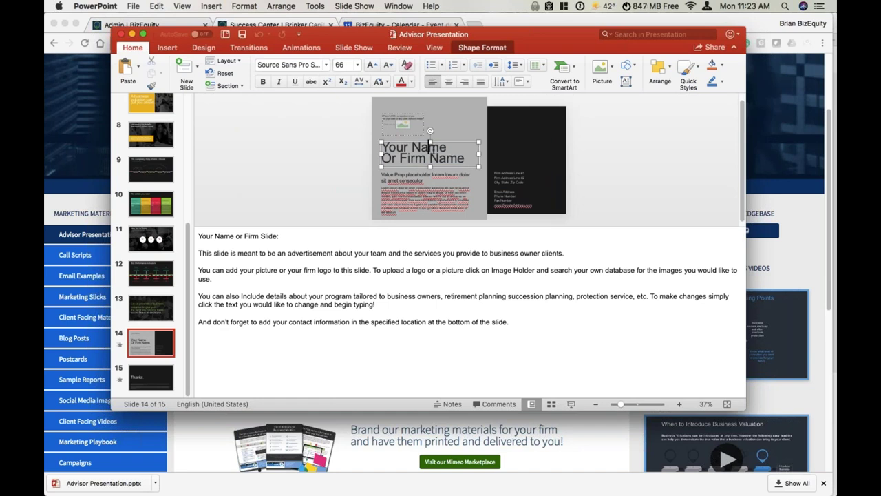
{"action": "triple_click", "coordinate": [430, 159]}
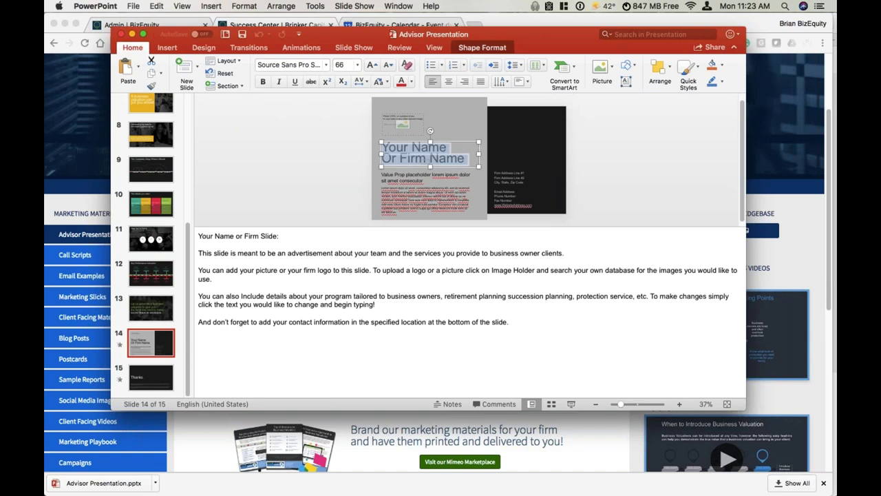
{"action": "left_click", "coordinate": [428, 159]}
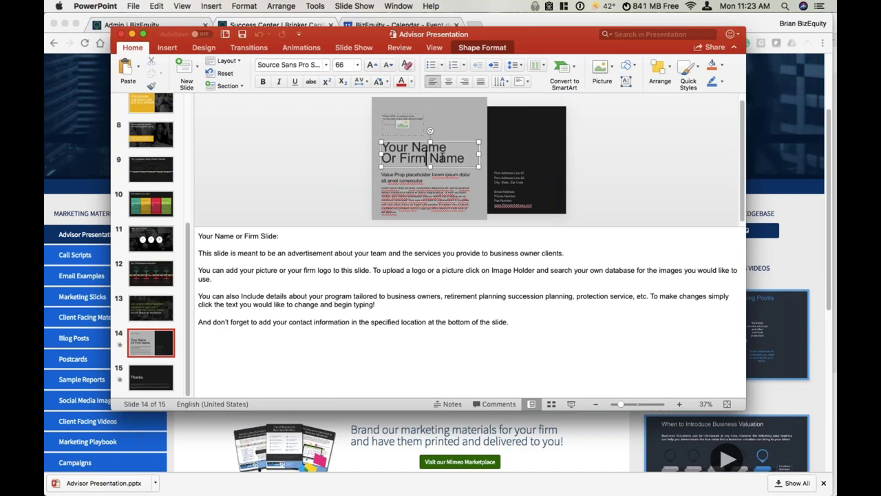
{"action": "triple_click", "coordinate": [435, 146]}
{"action": "left_click", "coordinate": [409, 147]}
{"action": "left_click", "coordinate": [141, 324]}
{"action": "key", "text": "Up"}
{"action": "key", "text": "Up"}
{"action": "key", "text": "Up"}
{"action": "key", "text": "Up"}
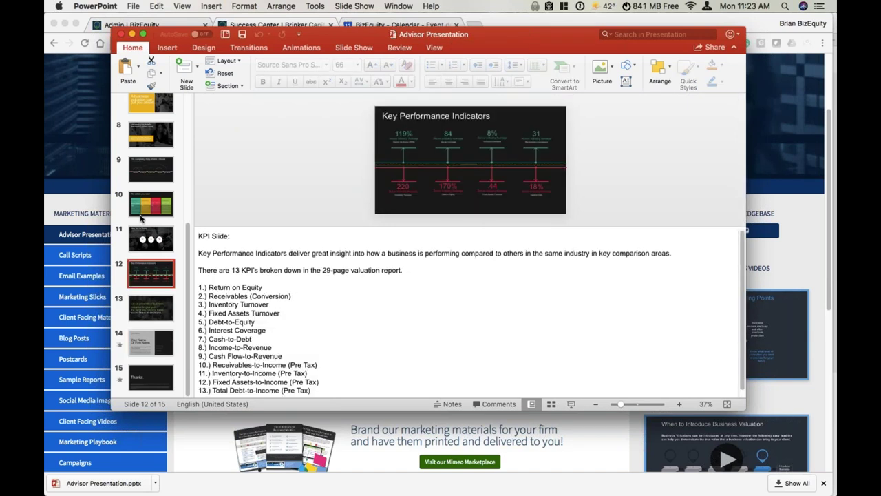
{"action": "left_click", "coordinate": [121, 34]}
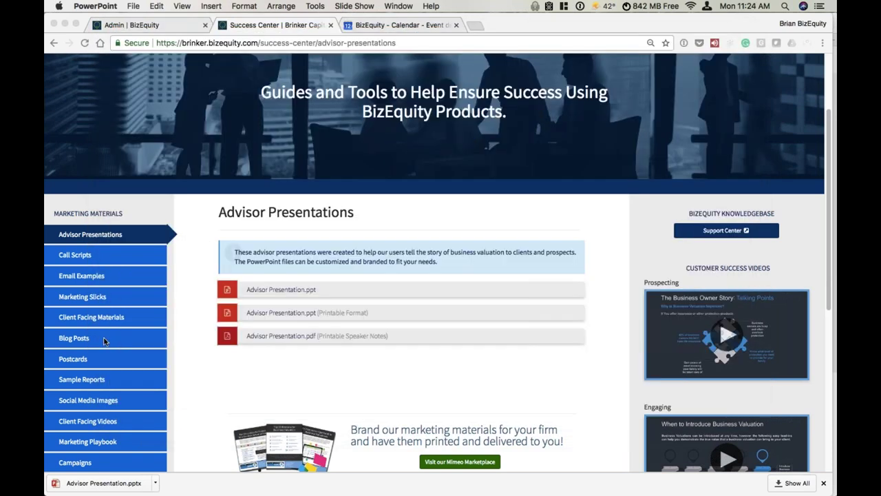
- Browse Call Scripts, Email Examples and Marketing Slicks, then open Top 10 Reasons For A Business Valuation.pdf
{"action": "left_click", "coordinate": [89, 254]}
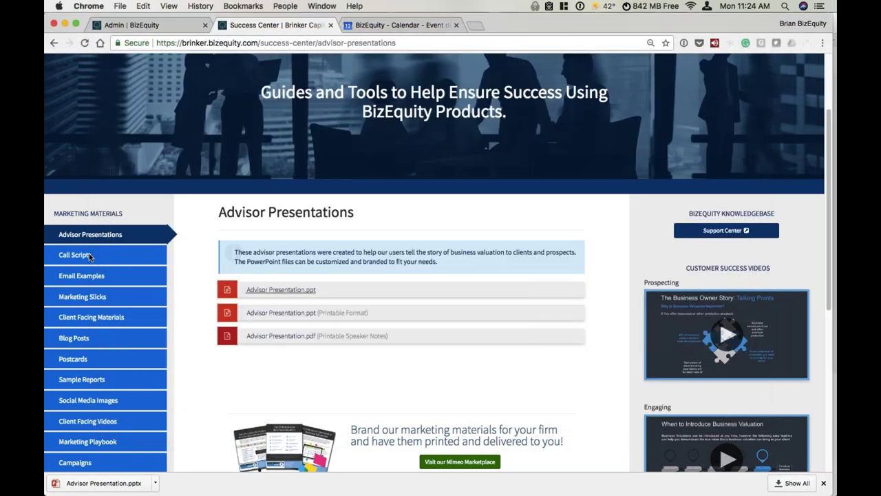
{"action": "left_click", "coordinate": [89, 254]}
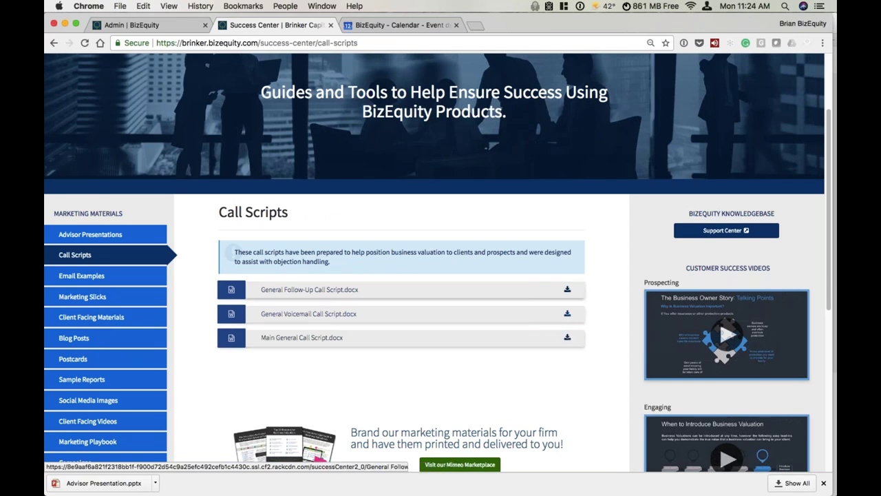
{"action": "left_click", "coordinate": [83, 276]}
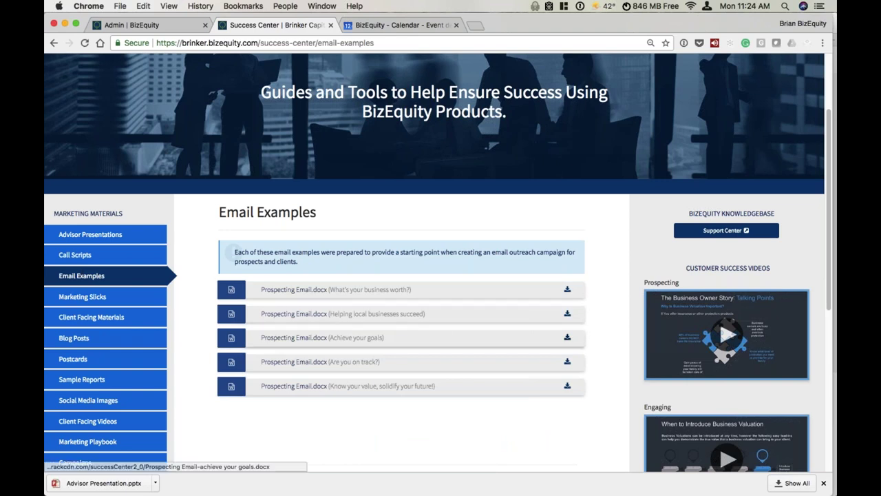
{"action": "left_click", "coordinate": [114, 303]}
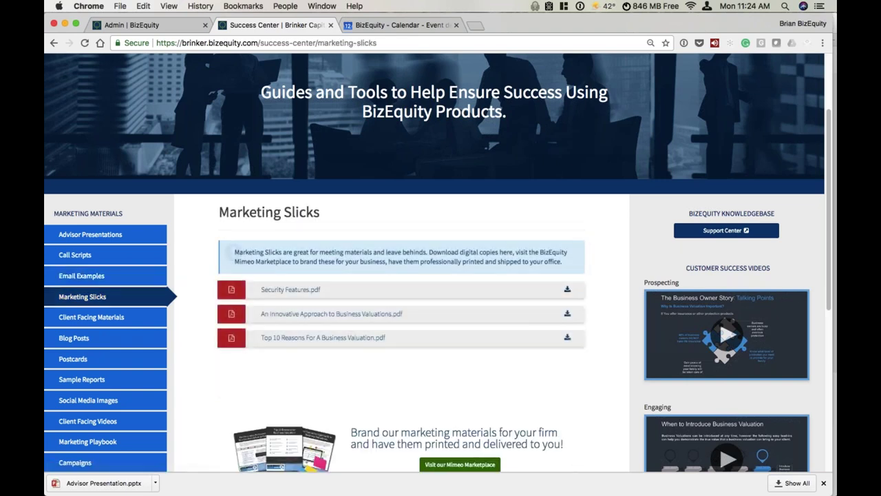
{"action": "left_click", "coordinate": [323, 337]}
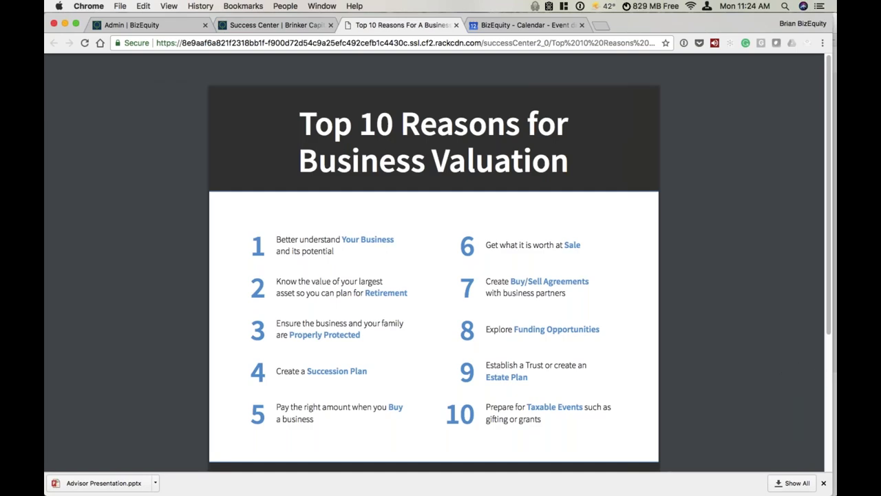
- Scroll through the Top 10 Reasons PDF, then close its tab
{"action": "scroll", "coordinate": [434, 276], "scroll_direction": "down", "scroll_amount": 5}
{"action": "scroll", "coordinate": [434, 275], "scroll_direction": "up", "scroll_amount": 5}
{"action": "scroll", "coordinate": [434, 275], "scroll_direction": "down", "scroll_amount": 6}
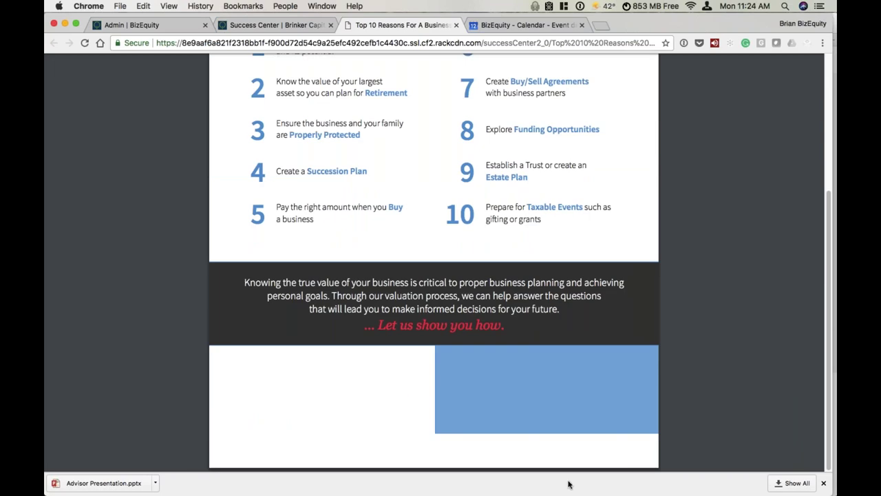
{"action": "mouse_move", "coordinate": [521, 415]}
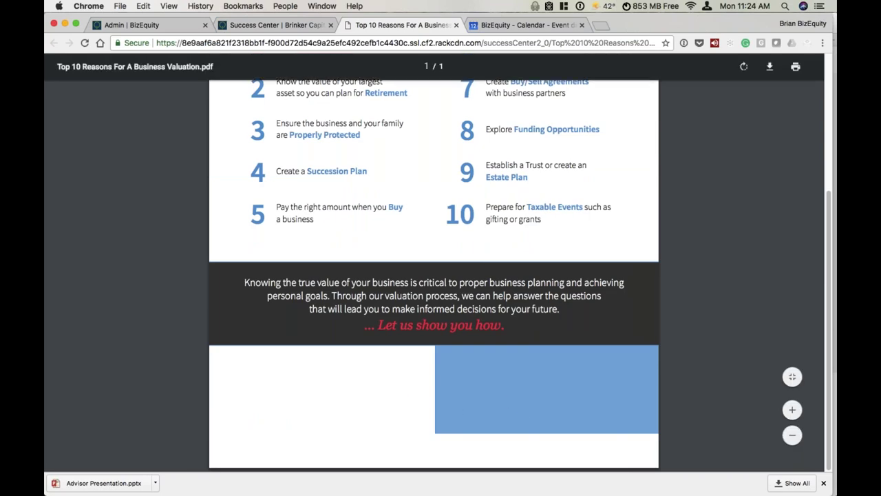
{"action": "left_click", "coordinate": [455, 24]}
- Open Client Facing Materials and review the Fact Finder.pdf form, then close it
{"action": "left_click", "coordinate": [91, 323]}
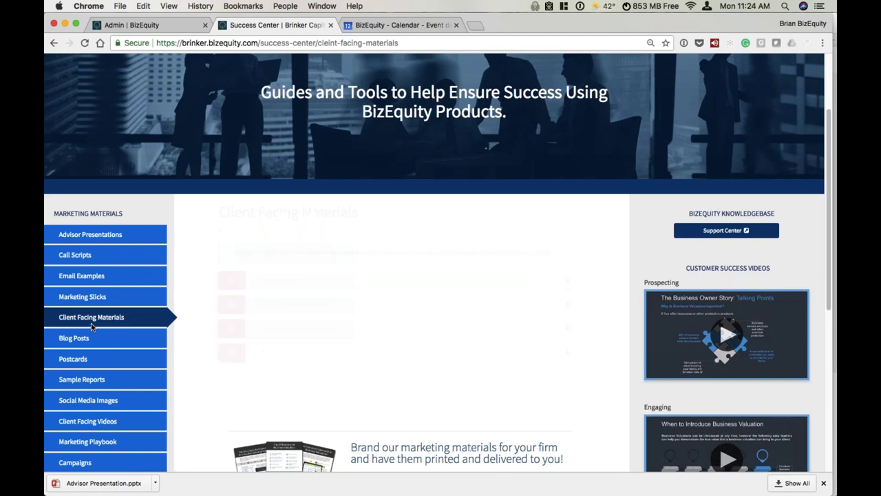
{"action": "left_click", "coordinate": [281, 280]}
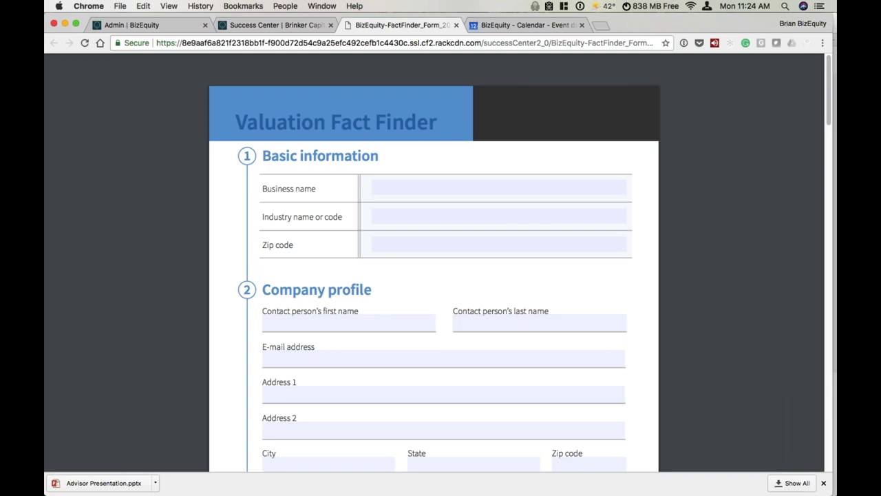
{"action": "scroll", "coordinate": [401, 214], "scroll_direction": "down", "scroll_amount": 10}
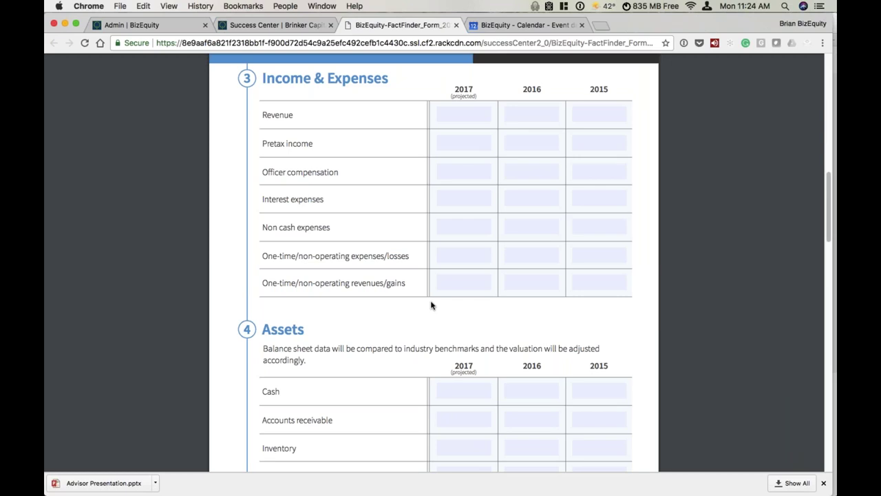
{"action": "scroll", "coordinate": [437, 293], "scroll_direction": "down", "scroll_amount": 15}
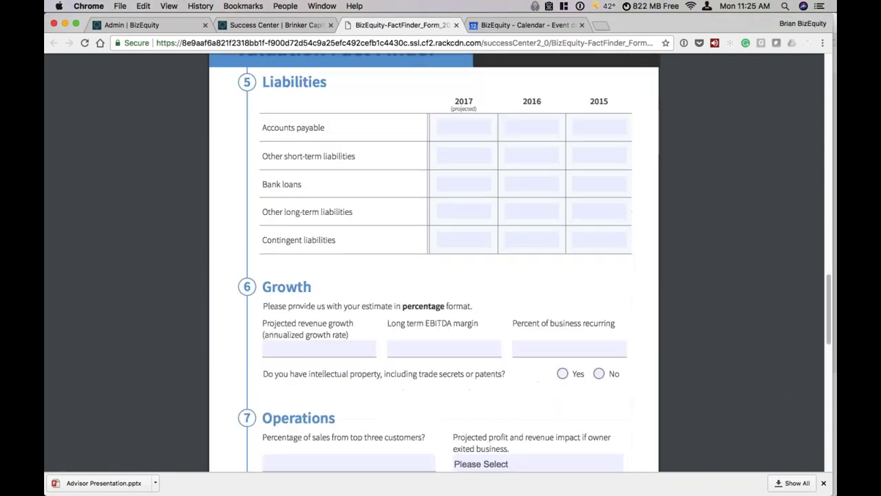
{"action": "scroll", "coordinate": [448, 250], "scroll_direction": "down", "scroll_amount": 5}
{"action": "scroll", "coordinate": [448, 250], "scroll_direction": "up", "scroll_amount": 20}
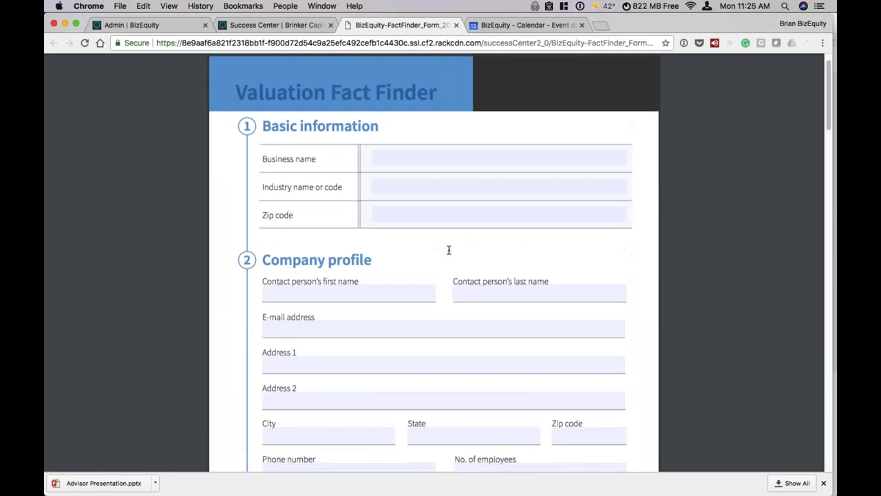
{"action": "left_click", "coordinate": [823, 483]}
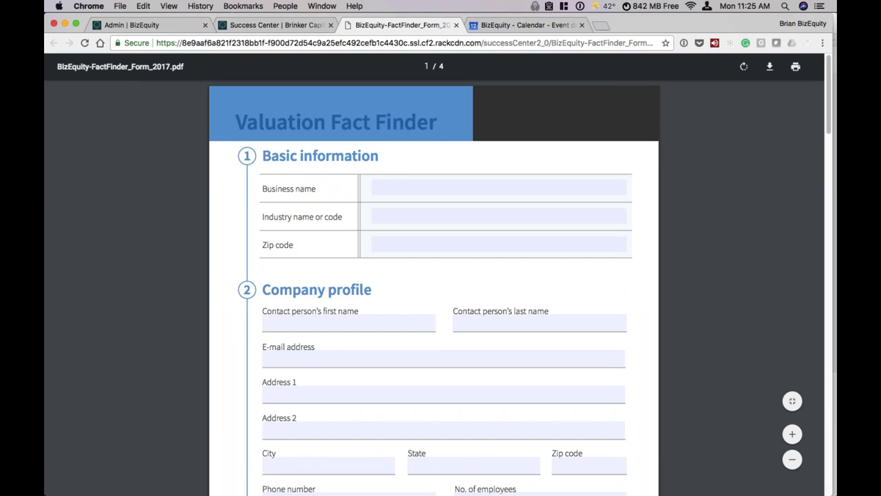
{"action": "left_click", "coordinate": [457, 25]}
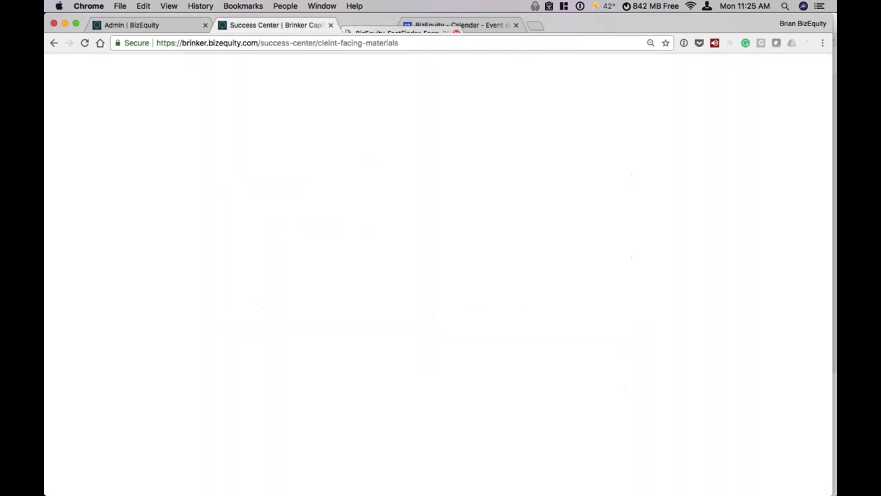
- Open Business Valuation Checklist.pdf, highlight its first two checklist items, then close it
{"action": "left_click", "coordinate": [314, 365]}
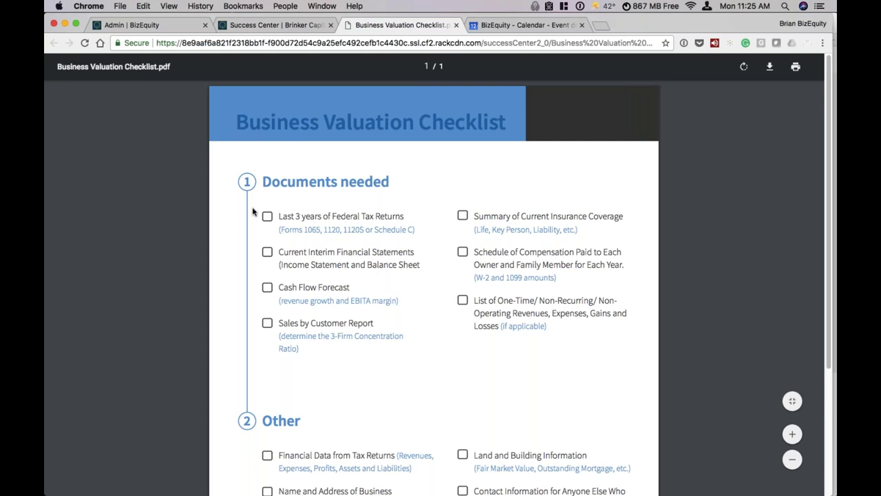
{"action": "left_click_drag", "start_coordinate": [280, 216], "coordinate": [409, 231]}
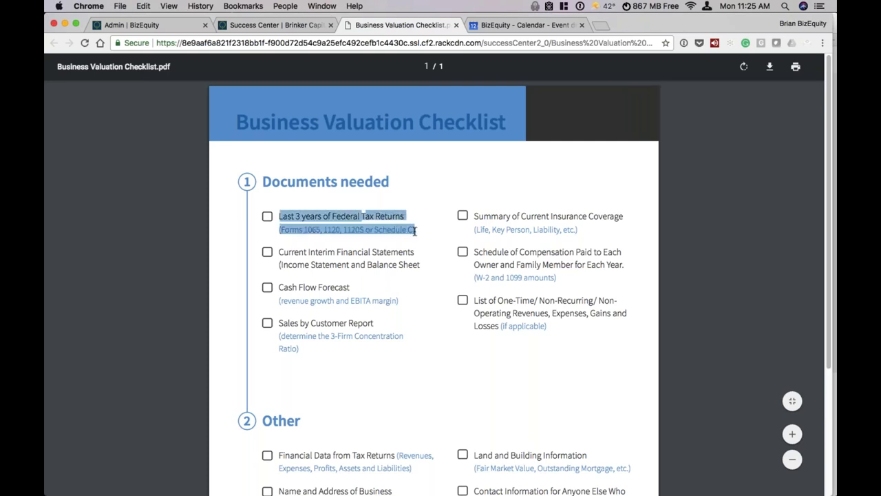
{"action": "left_click", "coordinate": [291, 218]}
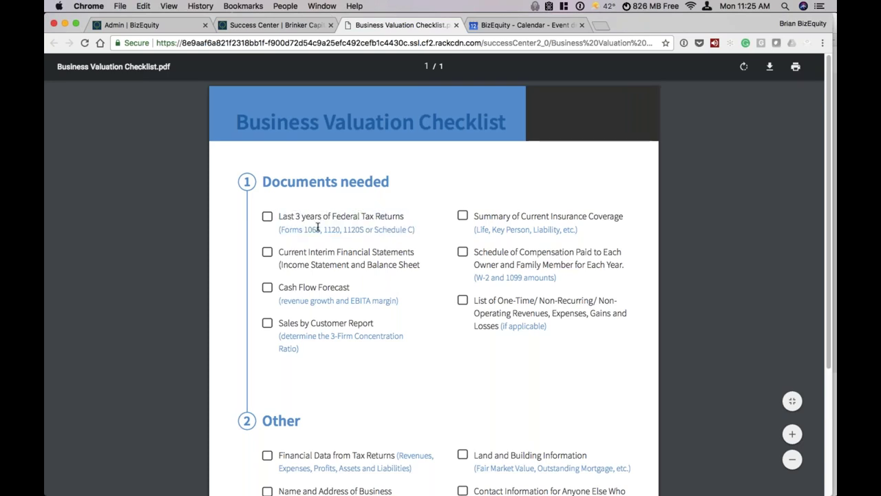
{"action": "mouse_move", "coordinate": [408, 266]}
{"action": "left_mouse_down"}
{"action": "mouse_move", "coordinate": [280, 252]}
{"action": "mouse_move", "coordinate": [423, 266]}
{"action": "left_mouse_up"}
{"action": "left_click", "coordinate": [280, 252]}
{"action": "left_click", "coordinate": [423, 266]}
{"action": "scroll", "coordinate": [429, 271], "scroll_direction": "down", "scroll_amount": 5}
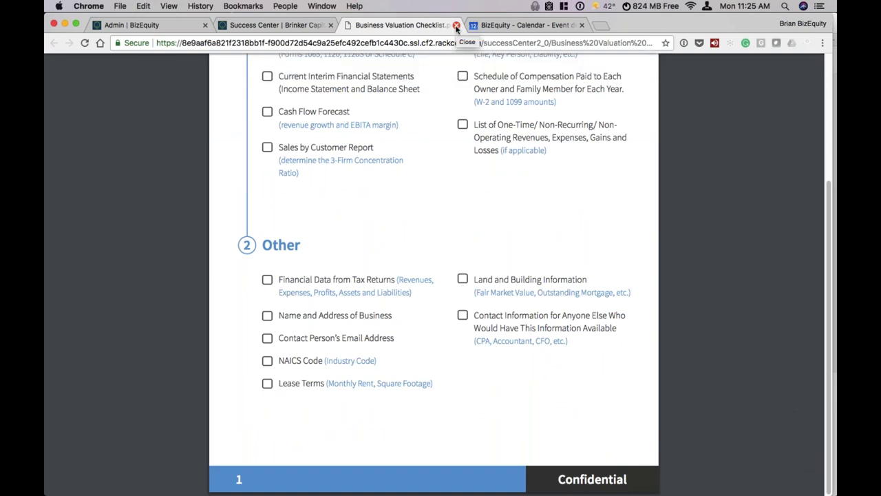
{"action": "left_click", "coordinate": [456, 25]}
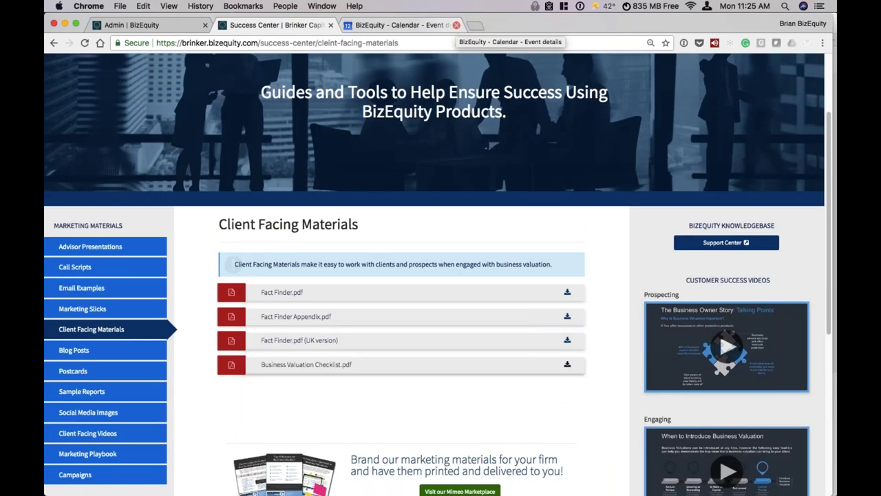
- Show the Blog Posts page and scroll through its seven .docx blog posts
{"action": "left_click", "coordinate": [93, 353]}
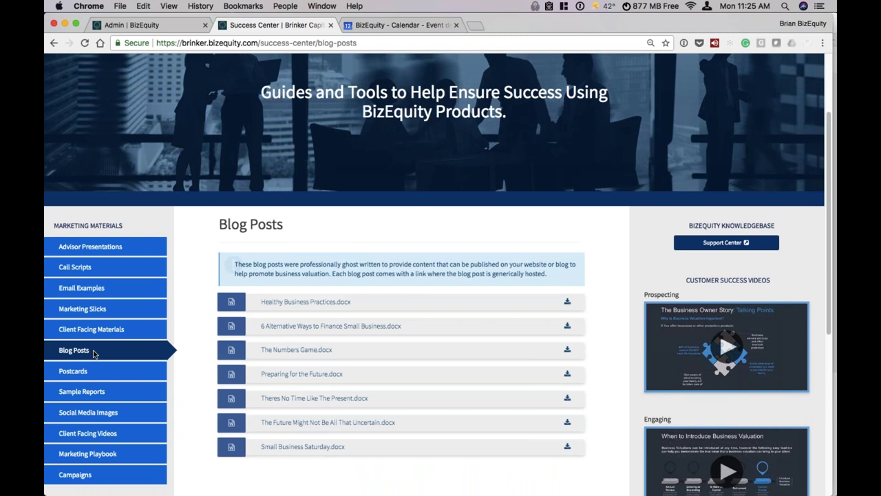
{"action": "scroll", "coordinate": [94, 354], "scroll_direction": "down", "scroll_amount": 2}
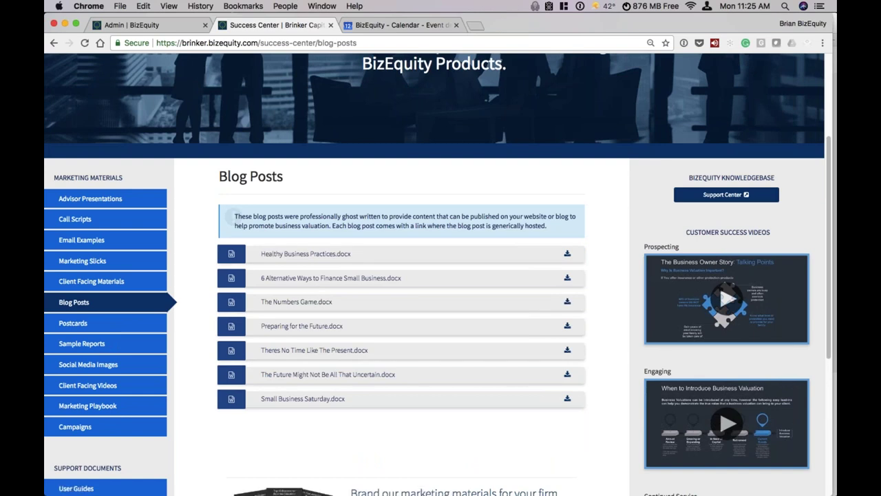
- Show the Sample Reports page and scroll through its nine PDFs
{"action": "left_click", "coordinate": [124, 343]}
{"action": "scroll", "coordinate": [315, 282], "scroll_direction": "down", "scroll_amount": 2}
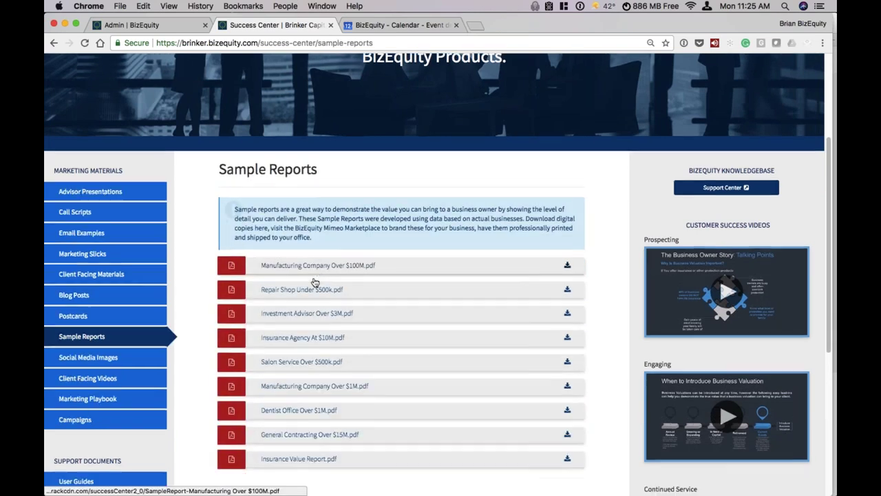
{"action": "scroll", "coordinate": [315, 282], "scroll_direction": "down", "scroll_amount": 1}
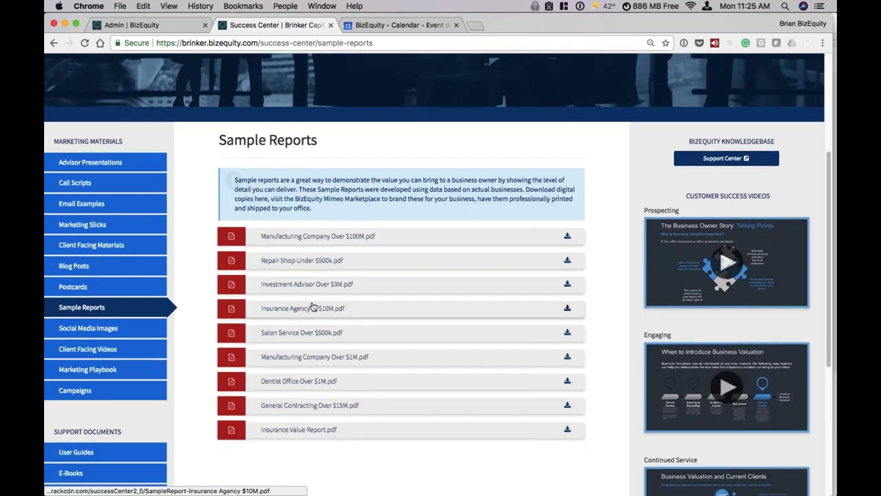
{"action": "mouse_move", "coordinate": [623, 493]}
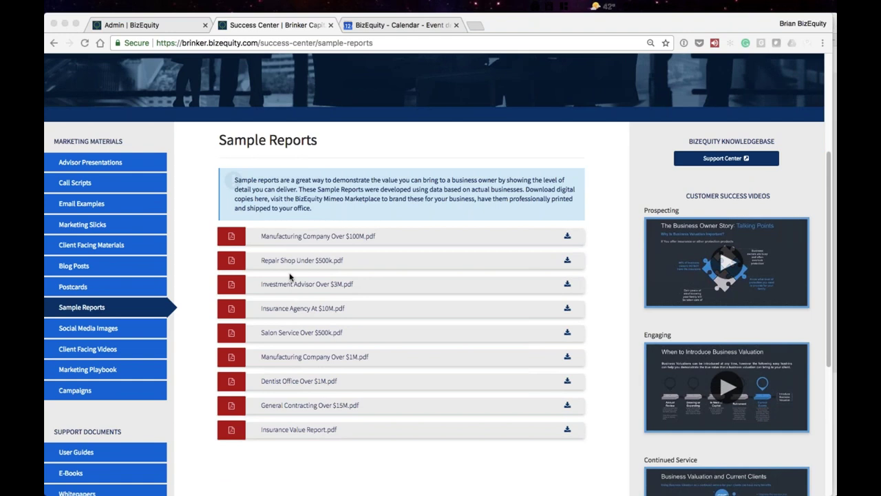
- Preview Investment Advisor Over $3M.pdf, highlighting the equity value paragraph, then close its tab
{"action": "left_click", "coordinate": [319, 283]}
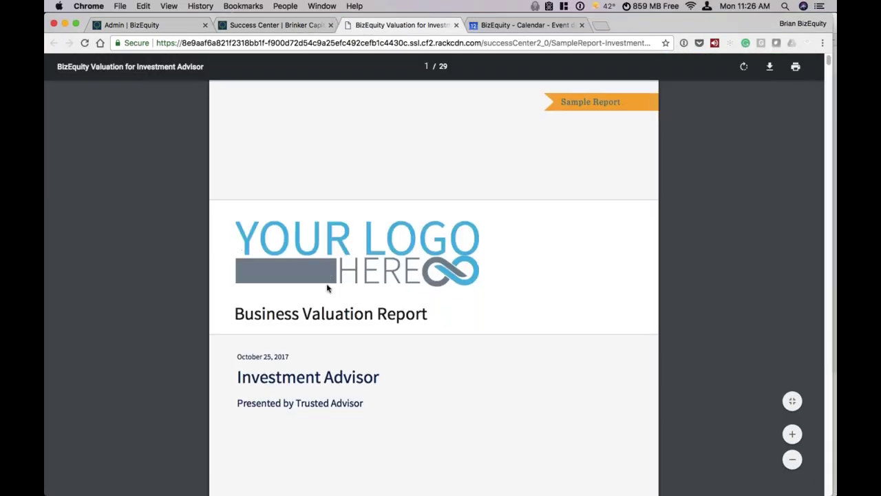
{"action": "scroll", "coordinate": [328, 289], "scroll_direction": "down", "scroll_amount": 15}
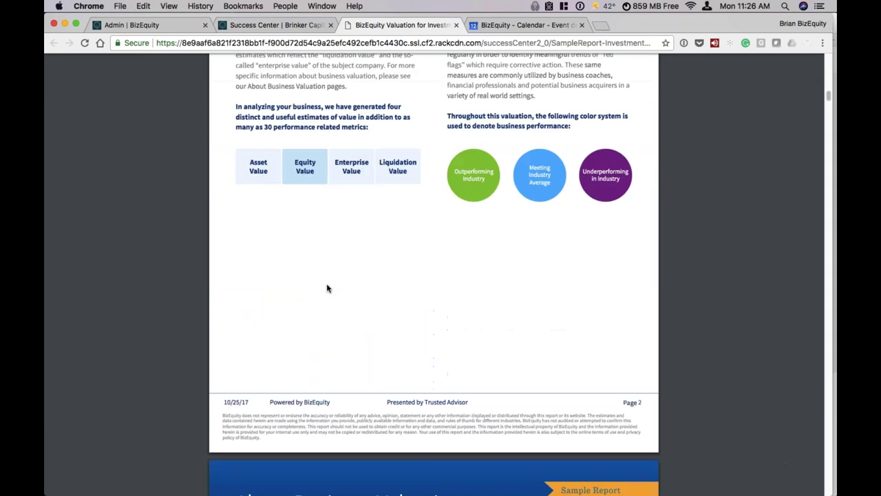
{"action": "scroll", "coordinate": [328, 289], "scroll_direction": "down", "scroll_amount": 15}
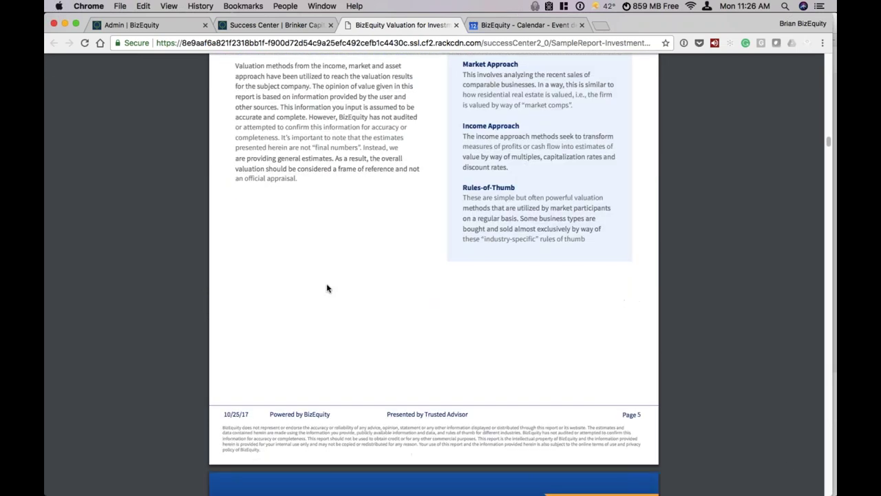
{"action": "left_click_drag", "start_coordinate": [460, 212], "coordinate": [601, 257]}
{"action": "left_click", "coordinate": [609, 257]}
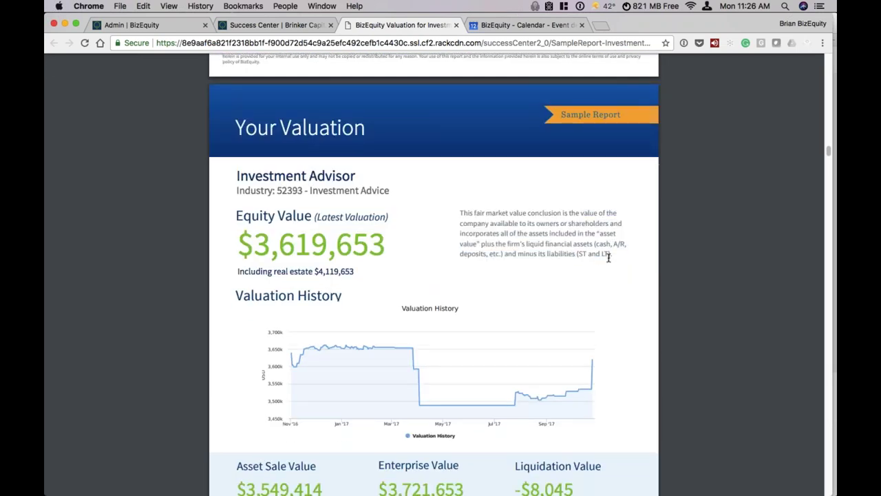
{"action": "left_click", "coordinate": [456, 24]}
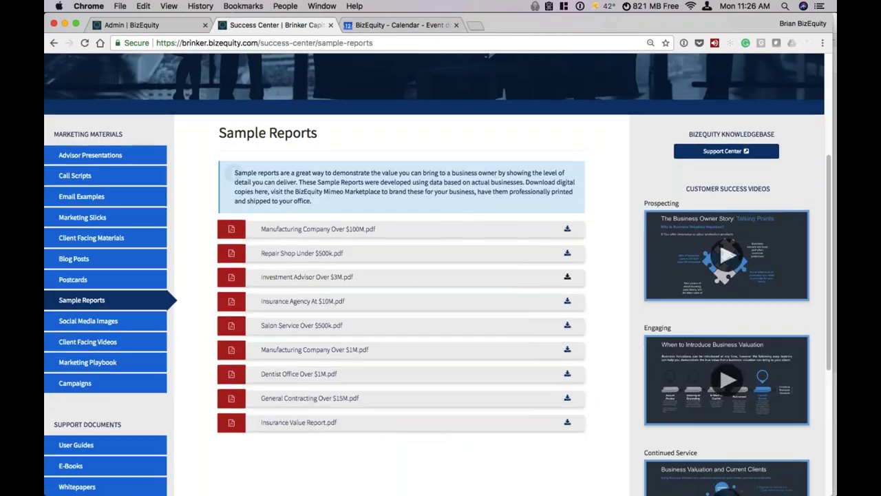
- Show the Success Center's User Guides list of PDFs and onboarding videos, back at its top
{"action": "scroll", "coordinate": [80, 369], "scroll_direction": "down", "scroll_amount": 2}
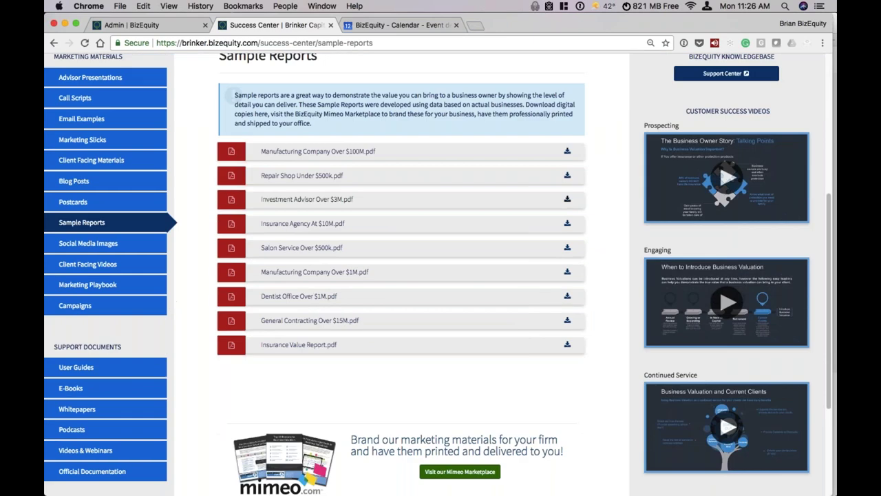
{"action": "left_click", "coordinate": [86, 369]}
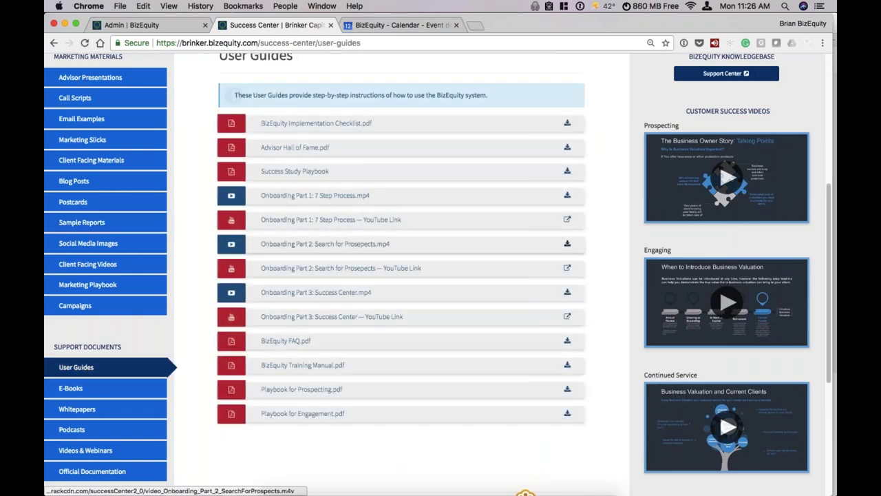
{"action": "left_click", "coordinate": [548, 485]}
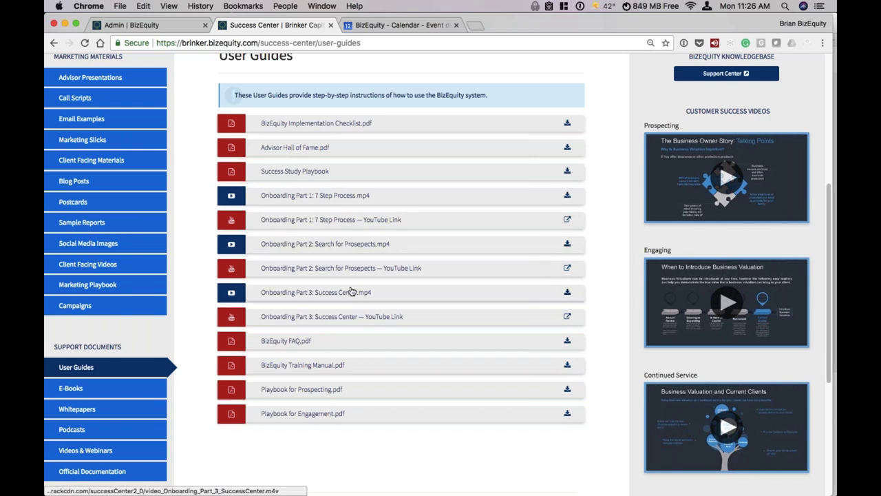
{"action": "scroll", "coordinate": [351, 292], "scroll_direction": "down", "scroll_amount": 2}
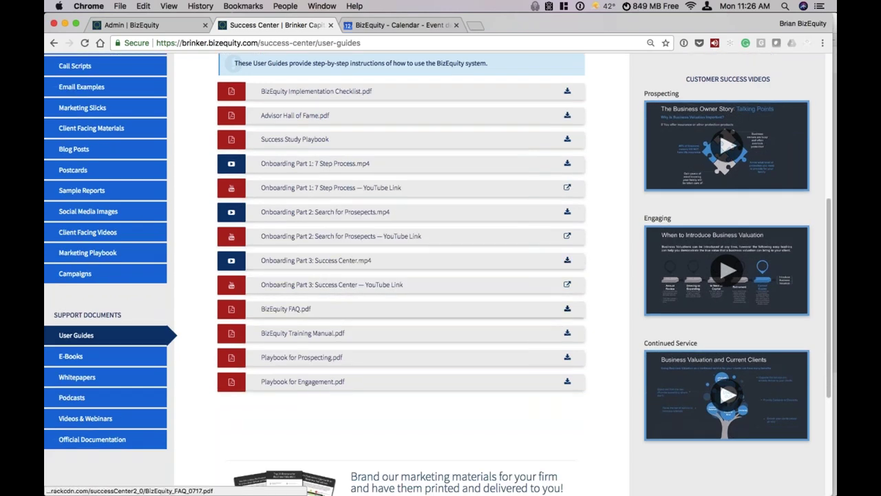
{"action": "scroll", "coordinate": [191, 291], "scroll_direction": "up", "scroll_amount": 6}
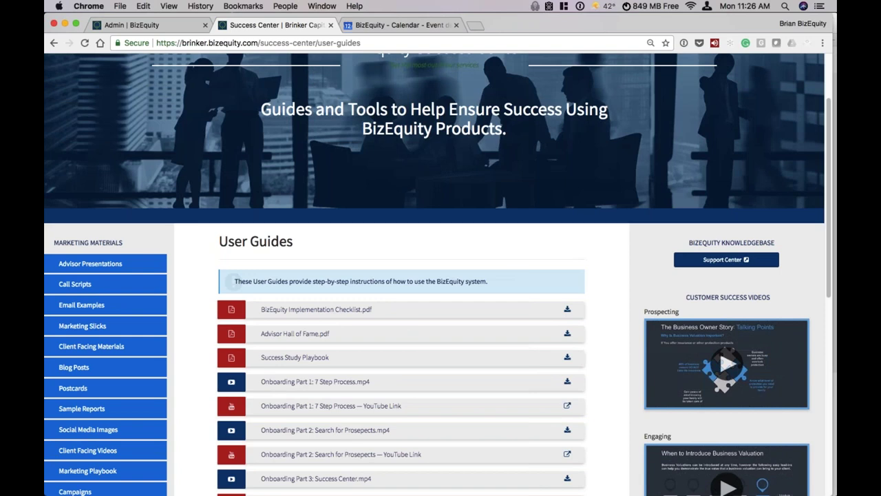
- Search the Knowledgebase for 'asset sale' and open the Asset Sale Value article
{"action": "left_click", "coordinate": [726, 259]}
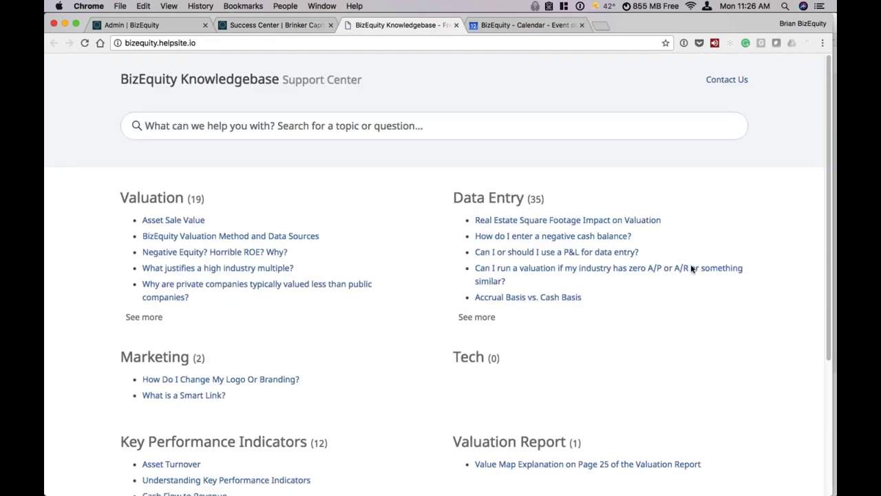
{"action": "type", "text": "as"}
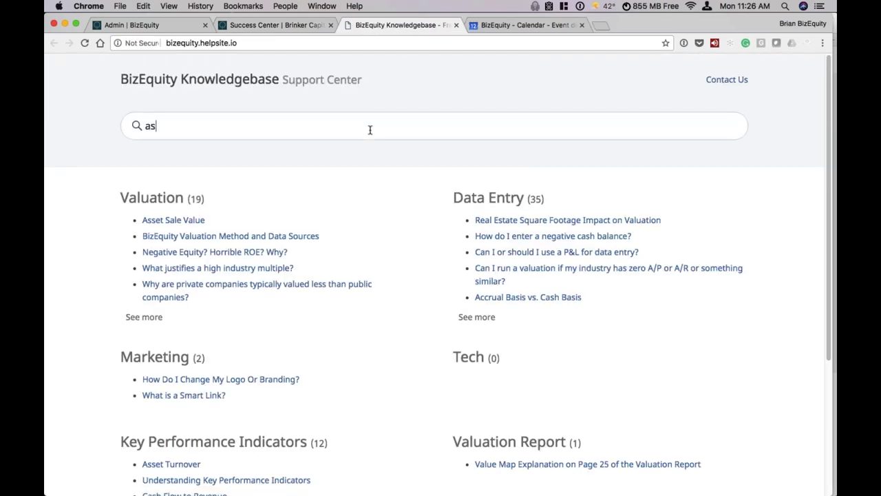
{"action": "type", "text": "set sale"}
{"action": "key", "text": "Down"}
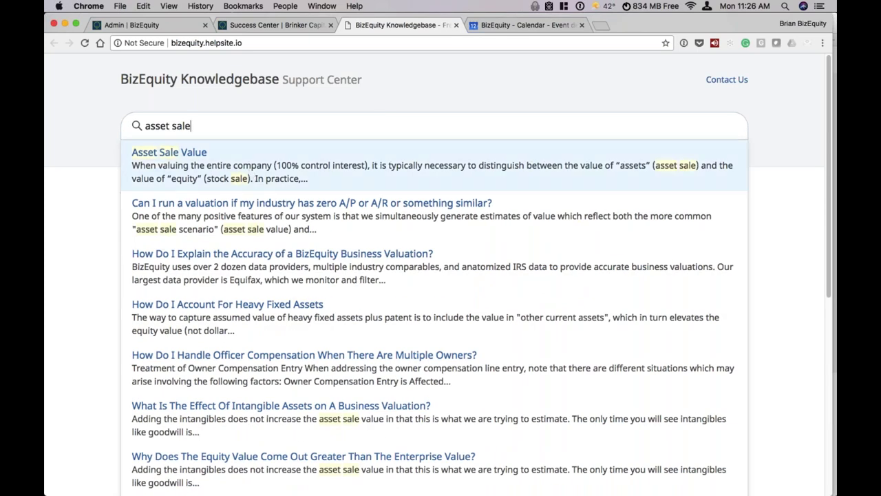
{"action": "key", "text": "Return"}
- Browse the Success Center's Blog Posts, Call Scripts and Advisor Presentations materials
{"action": "left_click", "coordinate": [276, 25]}
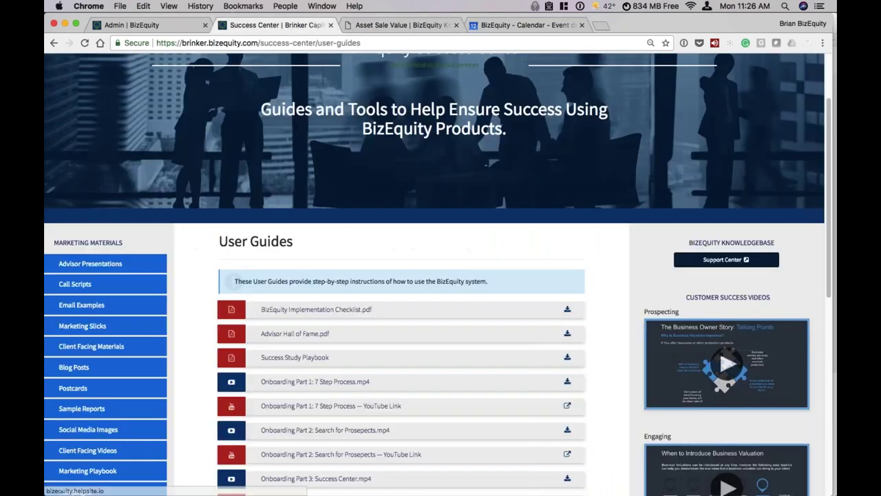
{"action": "left_click", "coordinate": [74, 367]}
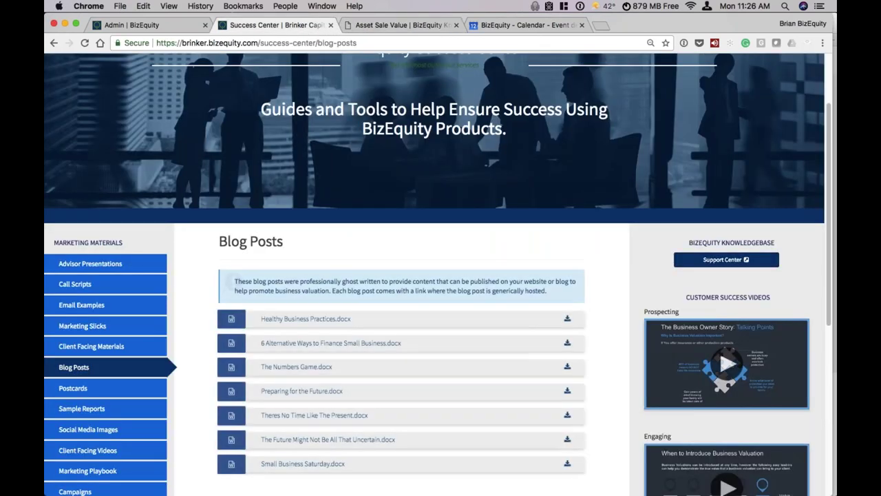
{"action": "left_click", "coordinate": [75, 284]}
{"action": "left_click", "coordinate": [90, 263]}
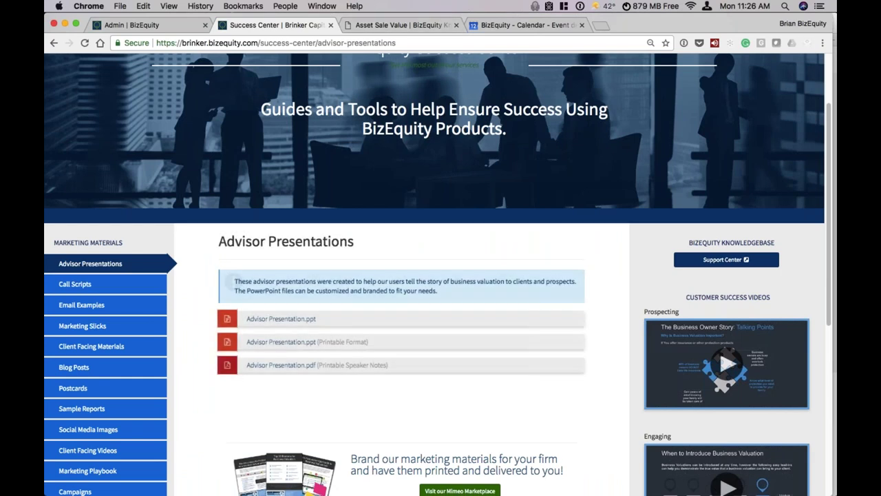
- Search 'negative', read the negative cash balance article, then close the knowledgebase tab
{"action": "left_click", "coordinate": [386, 25]}
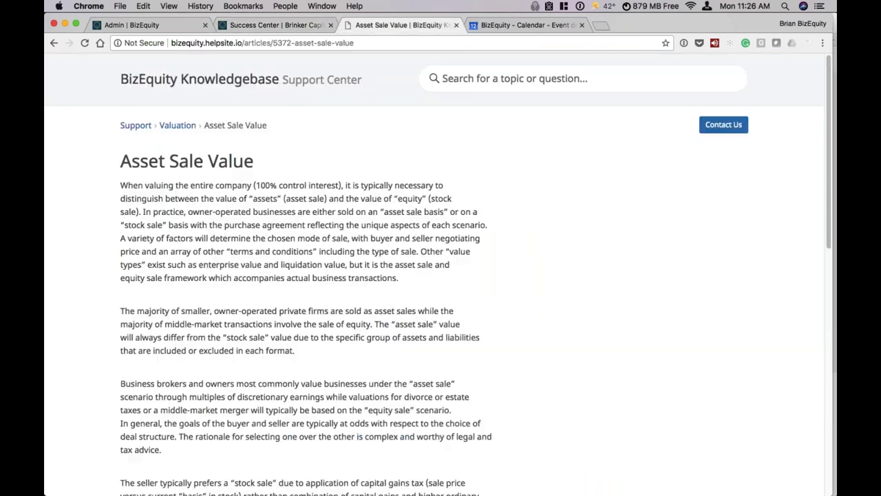
{"action": "left_click", "coordinate": [522, 79]}
{"action": "type", "text": "negative"}
{"action": "left_click", "coordinate": [528, 108]}
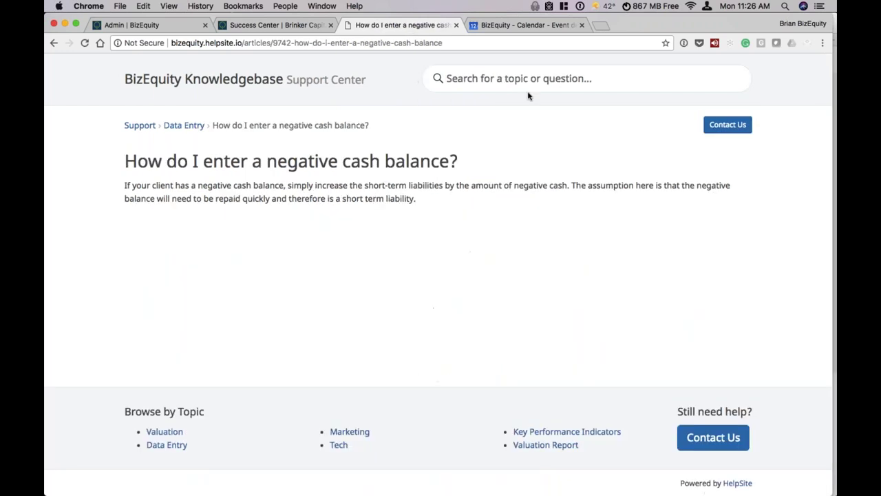
{"action": "left_click", "coordinate": [599, 88]}
{"action": "left_click", "coordinate": [455, 25]}
{"action": "scroll", "coordinate": [434, 275], "scroll_direction": "up", "scroll_amount": 5}
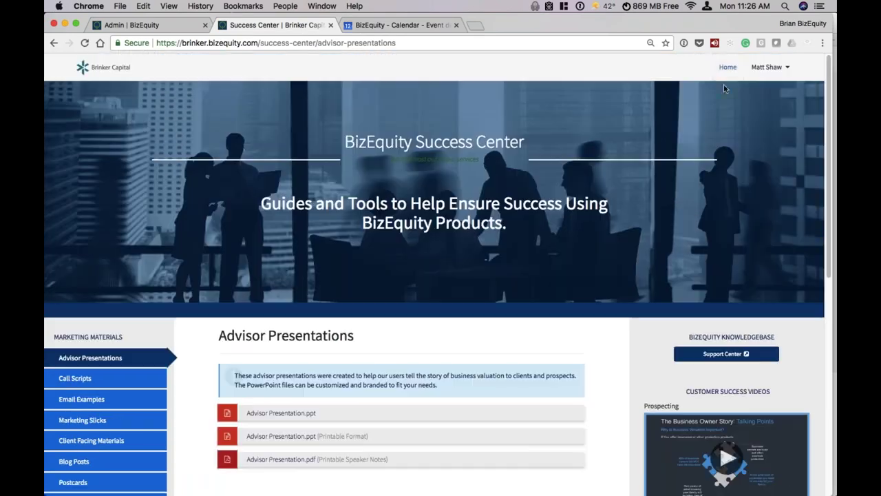
{"action": "left_click", "coordinate": [728, 67]}
{"action": "scroll", "coordinate": [434, 276], "scroll_direction": "up", "scroll_amount": 1}
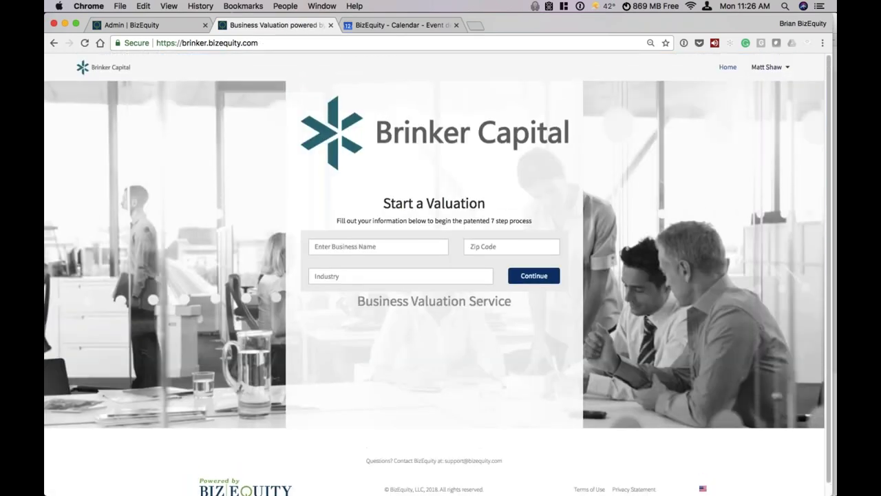
{"action": "left_click", "coordinate": [290, 47]}
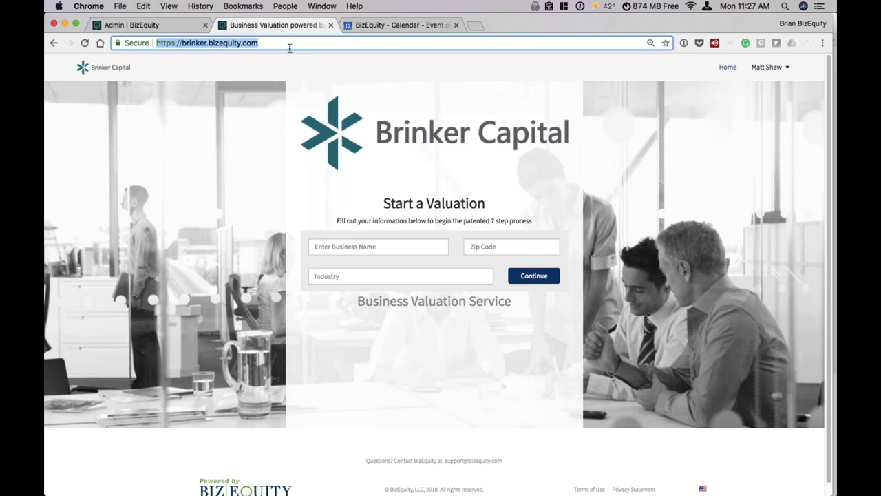
{"action": "left_click", "coordinate": [383, 242]}
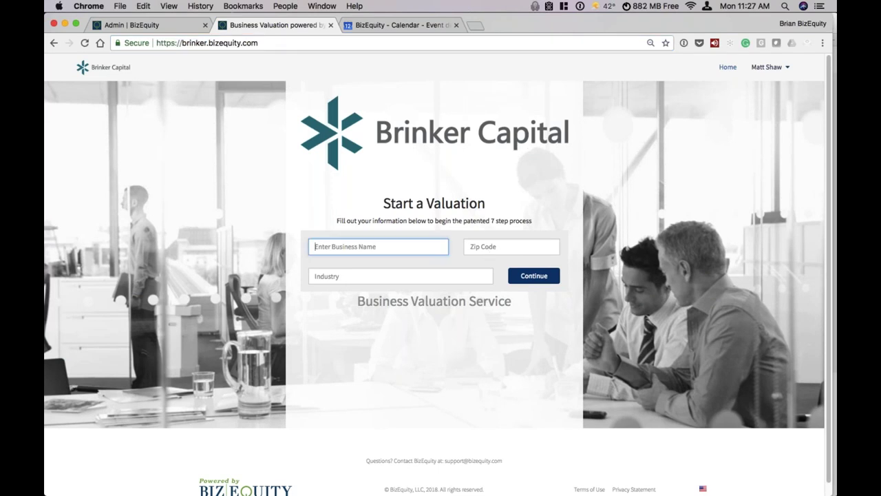
{"action": "left_click", "coordinate": [767, 66]}
{"action": "left_click", "coordinate": [766, 89]}
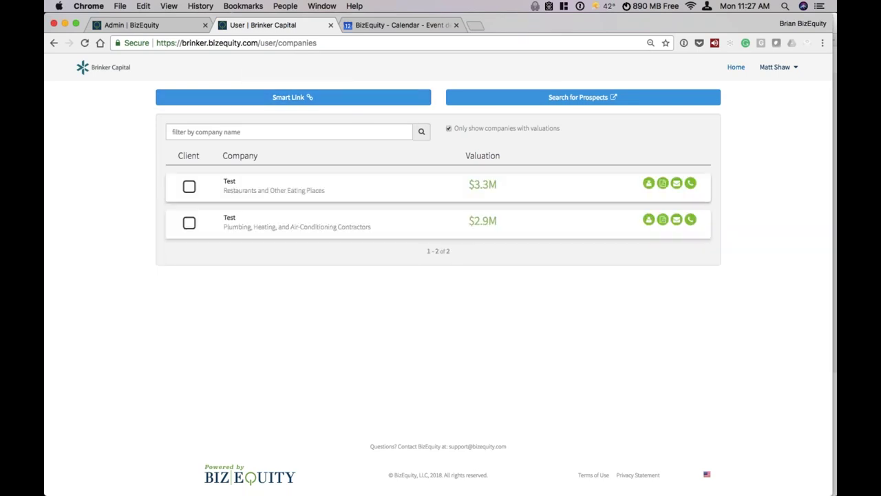
{"action": "left_click", "coordinate": [785, 68]}
{"action": "left_click", "coordinate": [770, 113]}
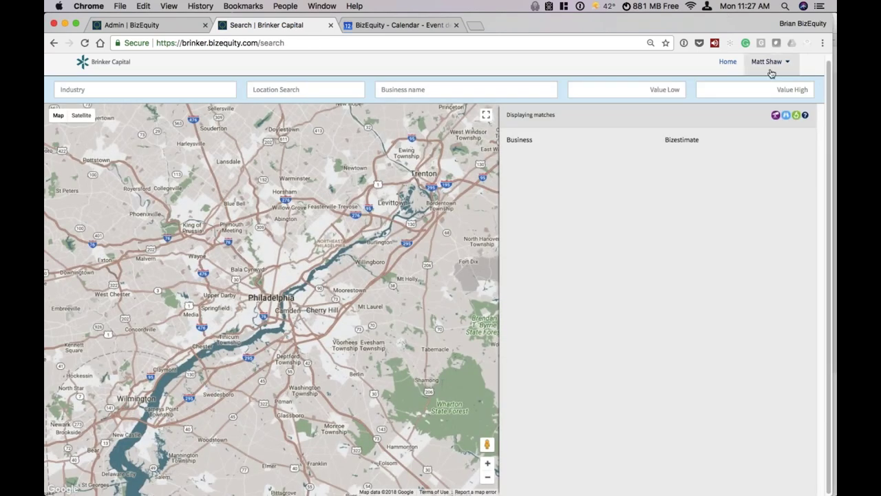
{"action": "left_click", "coordinate": [769, 66]}
{"action": "left_click", "coordinate": [752, 128]}
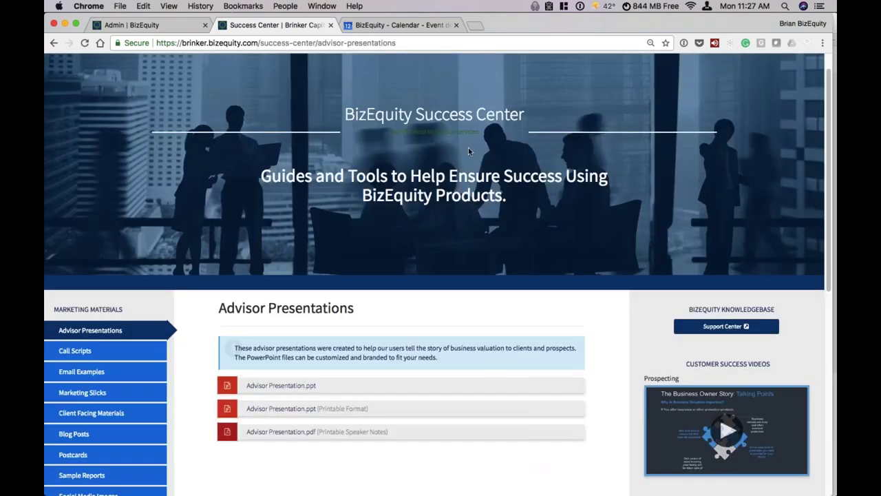
{"action": "scroll", "coordinate": [468, 147], "scroll_direction": "down", "scroll_amount": 2}
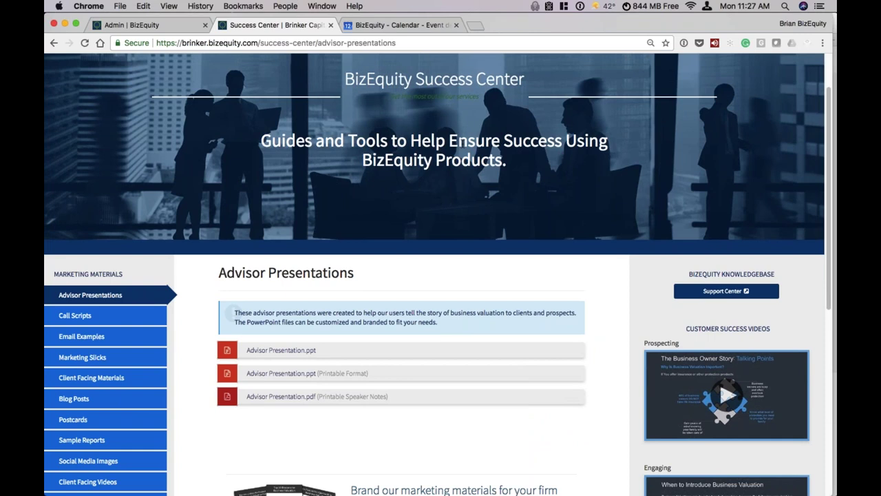
{"action": "scroll", "coordinate": [157, 300], "scroll_direction": "down", "scroll_amount": 5}
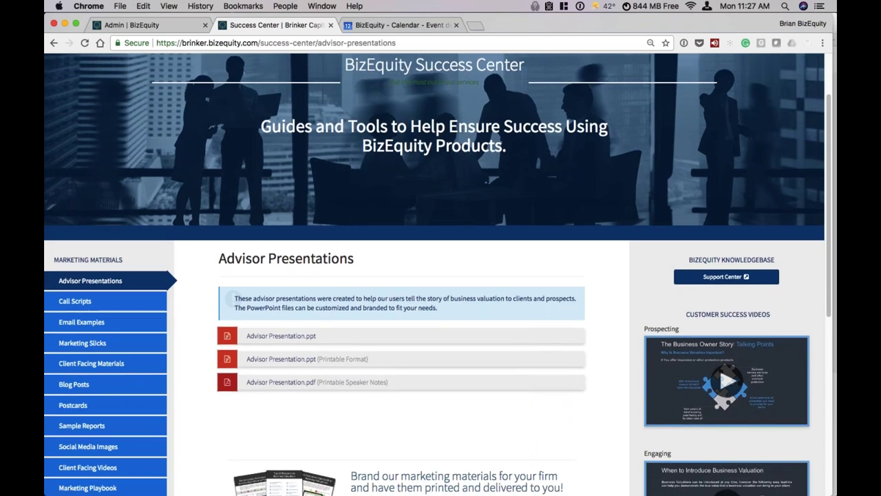
{"action": "scroll", "coordinate": [157, 301], "scroll_direction": "up", "scroll_amount": 7}
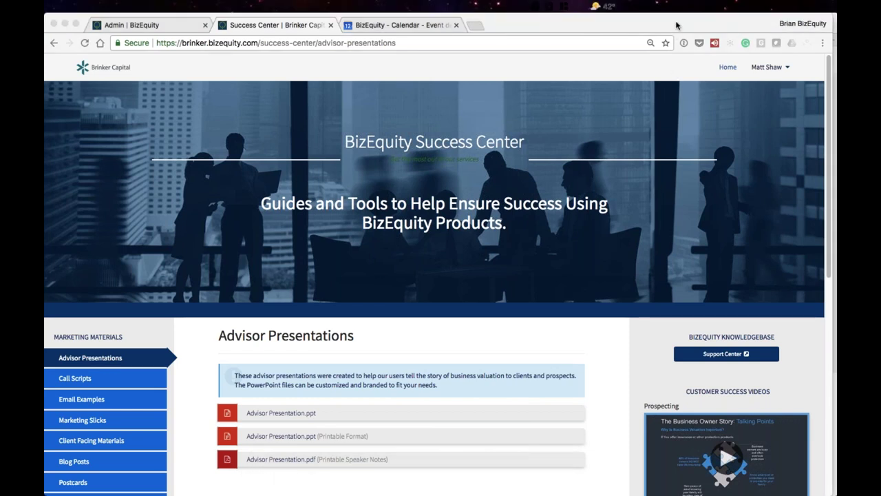
{"action": "mouse_move", "coordinate": [457, 486]}
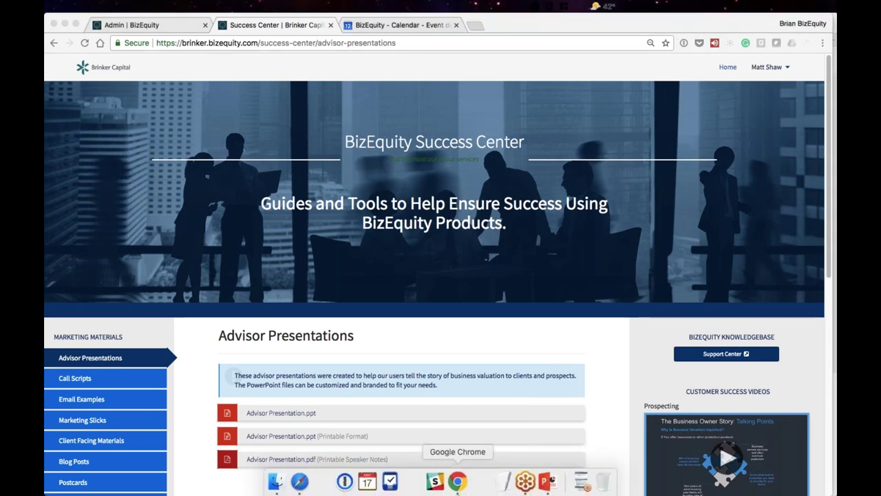
{"action": "right_click", "coordinate": [503, 480]}
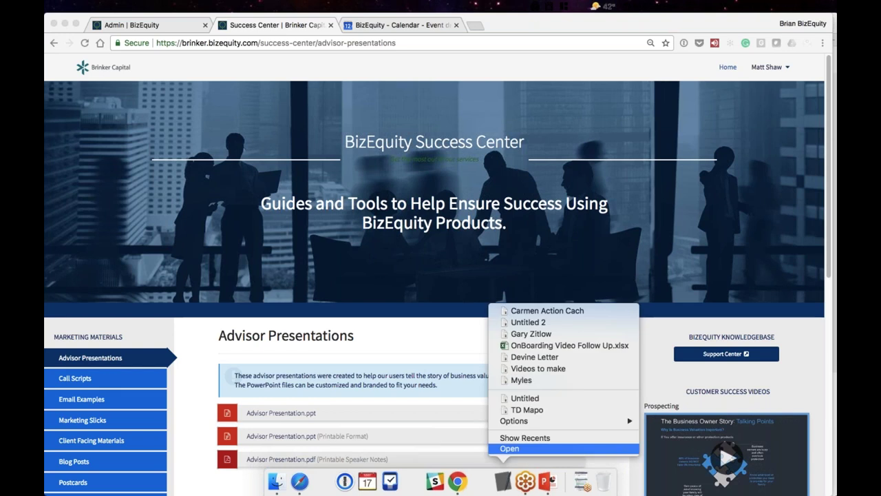
{"action": "left_click_drag", "start_coordinate": [503, 481], "coordinate": [539, 144]}
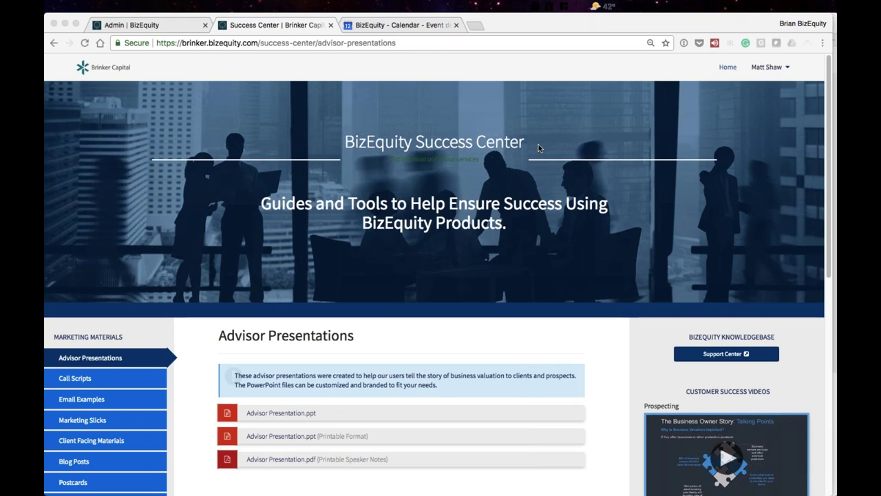
{"action": "mouse_move", "coordinate": [564, 484]}
{"action": "left_click", "coordinate": [586, 25]}
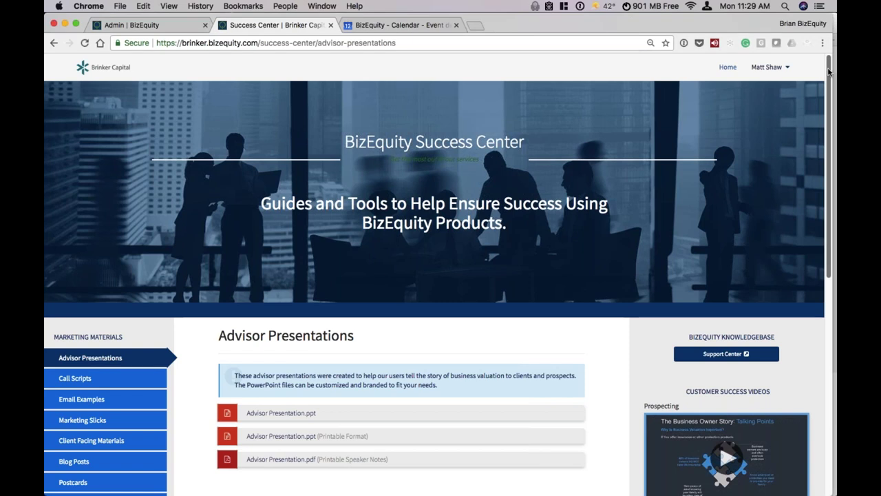
- Return to Start a Valuation, then go to the Companies Console via the account menu
{"action": "left_click_drag", "start_coordinate": [829, 82], "coordinate": [750, 84]}
{"action": "left_click", "coordinate": [725, 71]}
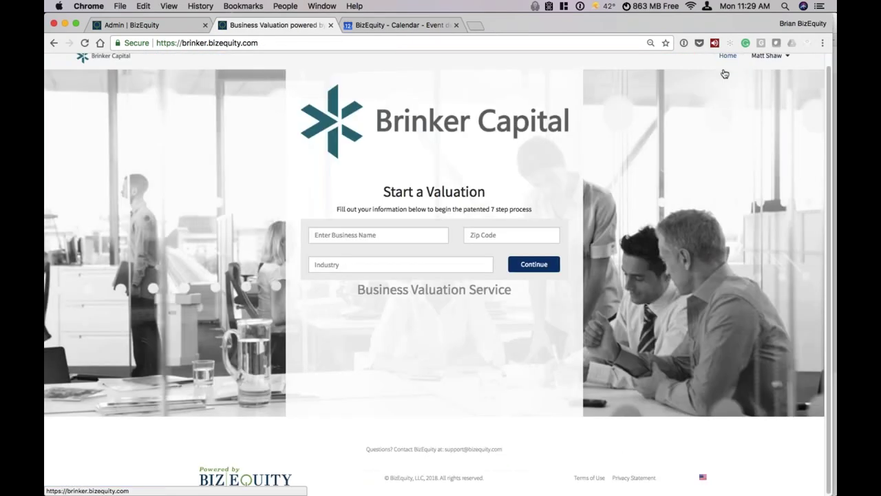
{"action": "left_click", "coordinate": [767, 67]}
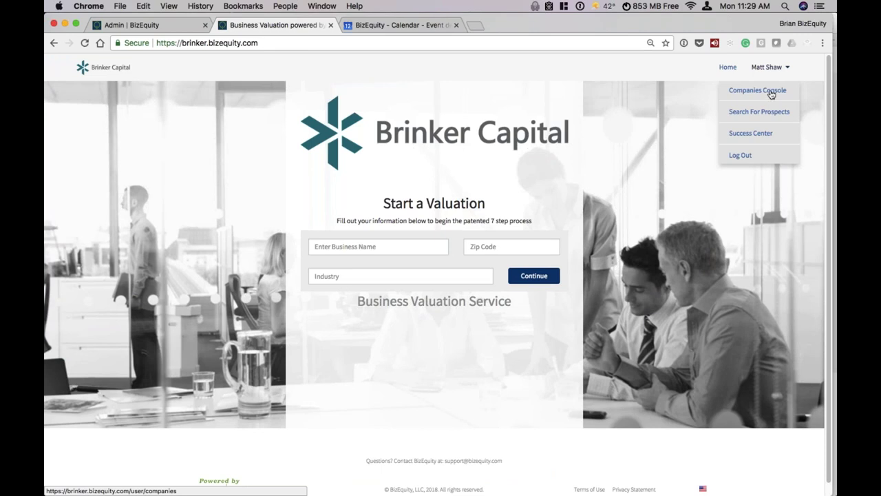
{"action": "left_click", "coordinate": [378, 246]}
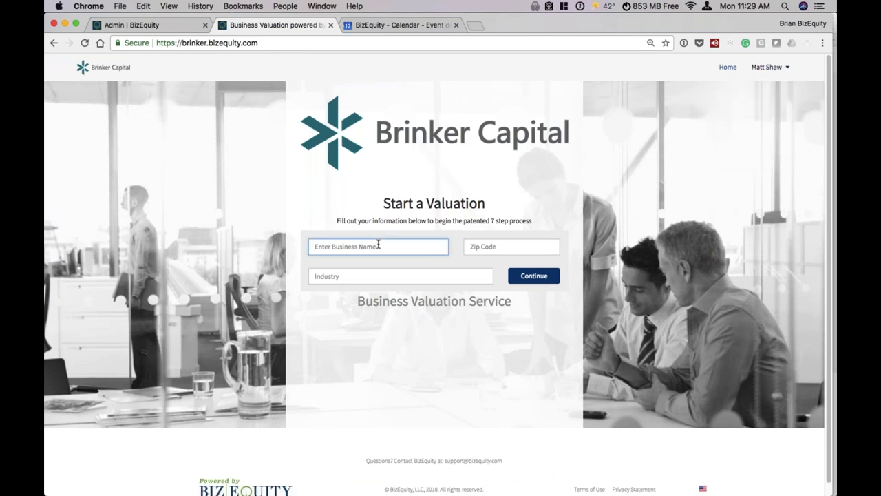
{"action": "left_click", "coordinate": [766, 67]}
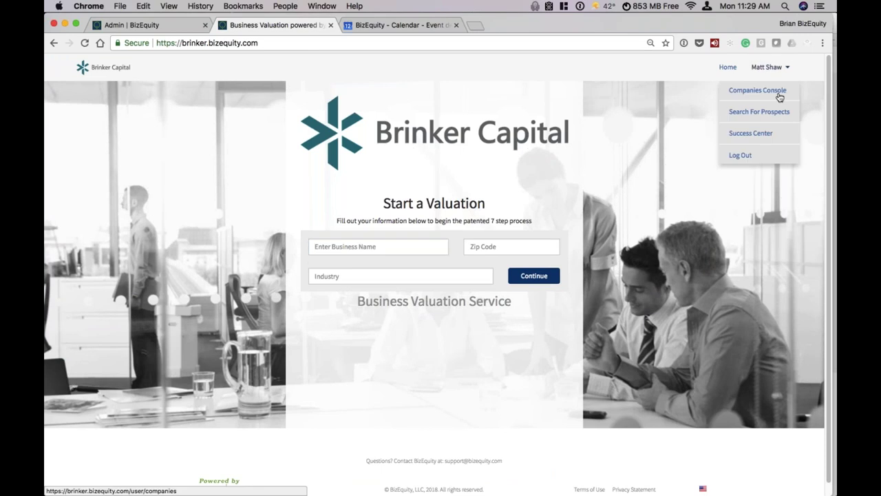
{"action": "left_click", "coordinate": [779, 93]}
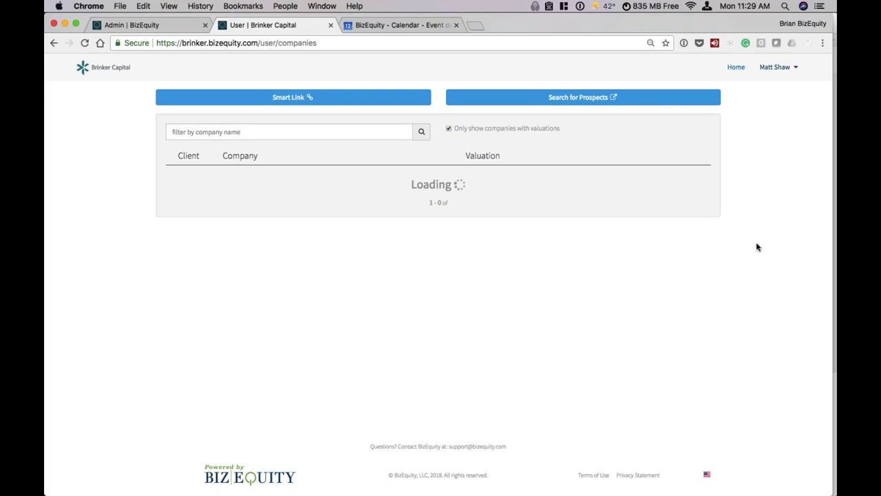
- Open the Test company's valuation, check its empty 2017 financials, then switch to the admin tab
{"action": "left_click", "coordinate": [356, 186]}
{"action": "scroll", "coordinate": [418, 269], "scroll_direction": "down", "scroll_amount": 5}
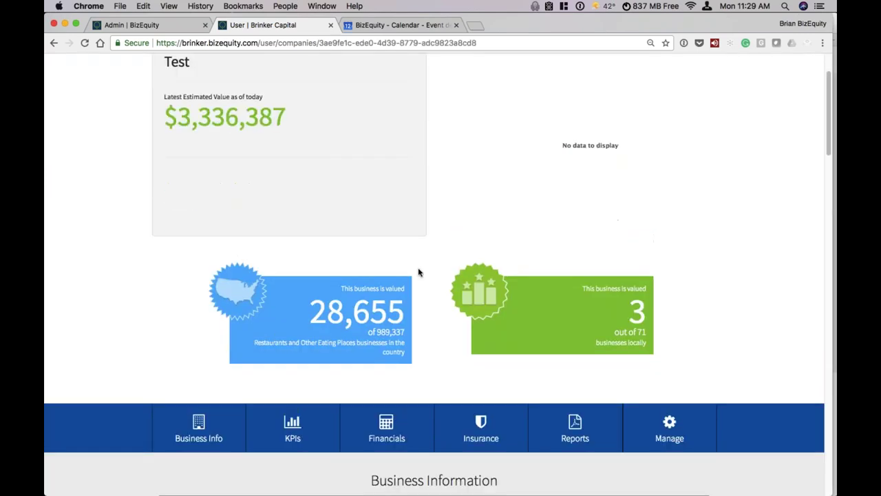
{"action": "scroll", "coordinate": [419, 273], "scroll_direction": "down", "scroll_amount": 10}
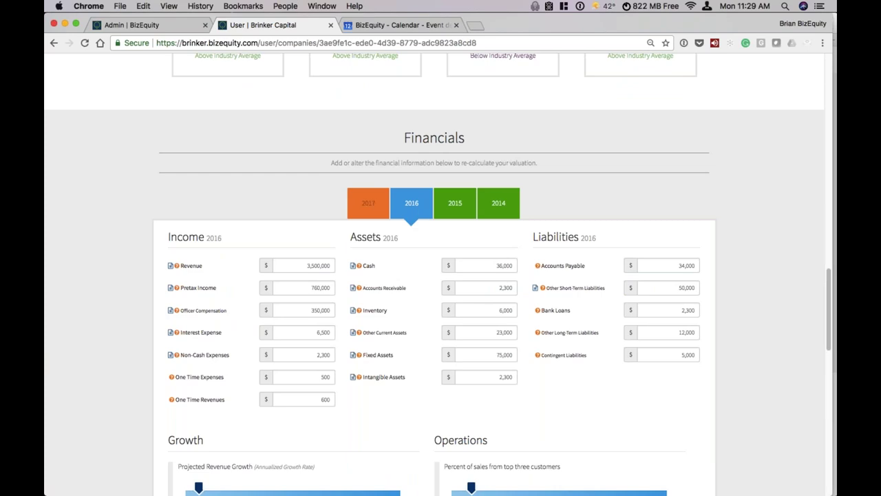
{"action": "left_click", "coordinate": [369, 203]}
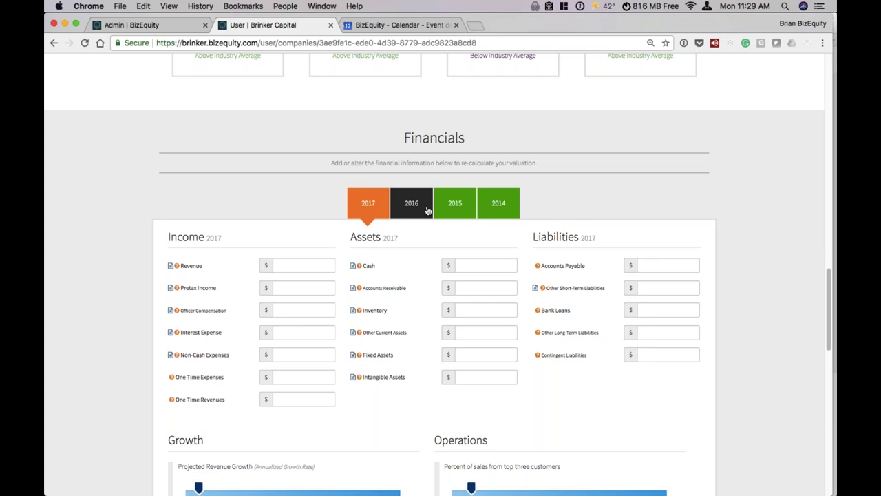
{"action": "scroll", "coordinate": [441, 210], "scroll_direction": "up", "scroll_amount": 15}
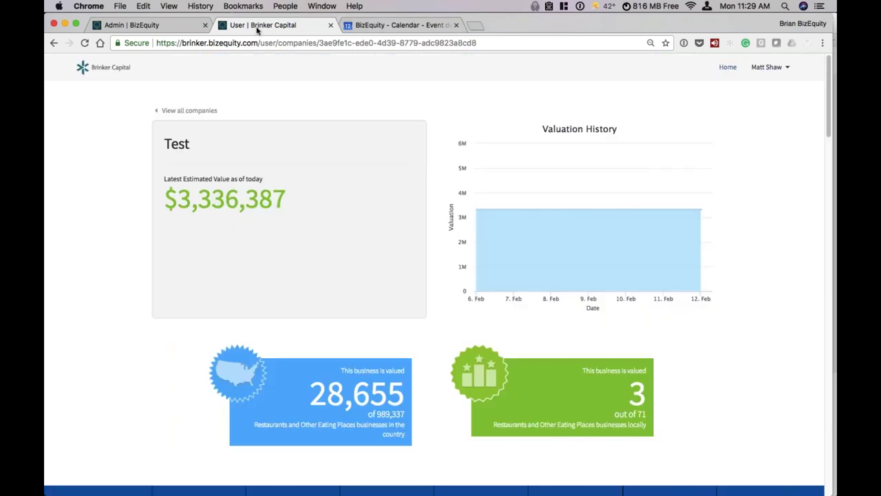
{"action": "left_click", "coordinate": [137, 25]}
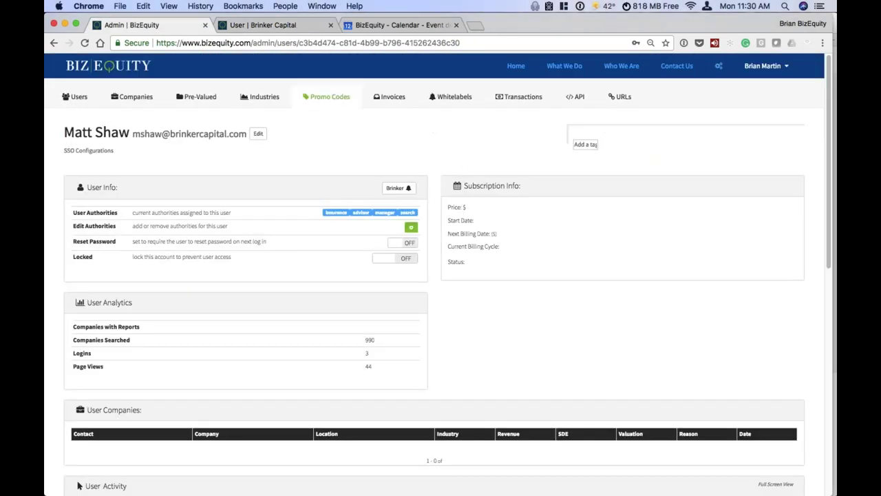
- Page through the industry multiples list, viewing Post-harvest crop activities and pages 5 and 137
{"action": "left_click", "coordinate": [254, 99]}
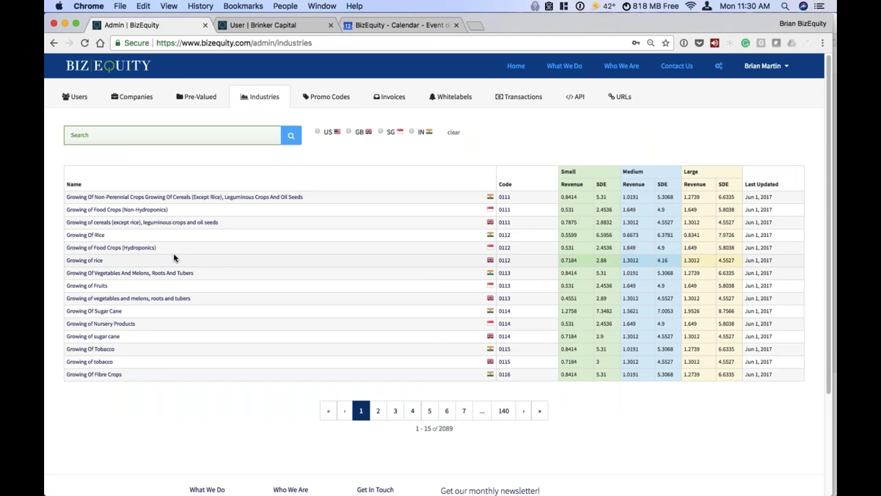
{"action": "scroll", "coordinate": [208, 265], "scroll_direction": "down", "scroll_amount": 3}
{"action": "left_click", "coordinate": [430, 295]}
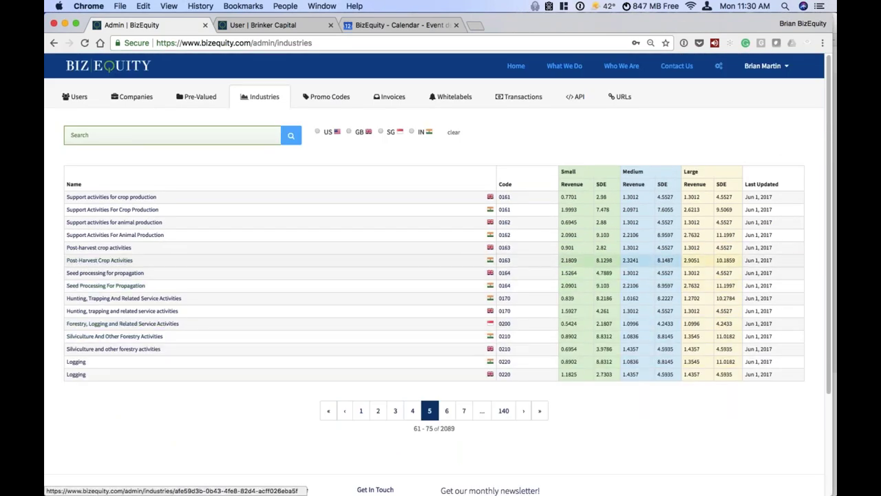
{"action": "left_click", "coordinate": [112, 248]}
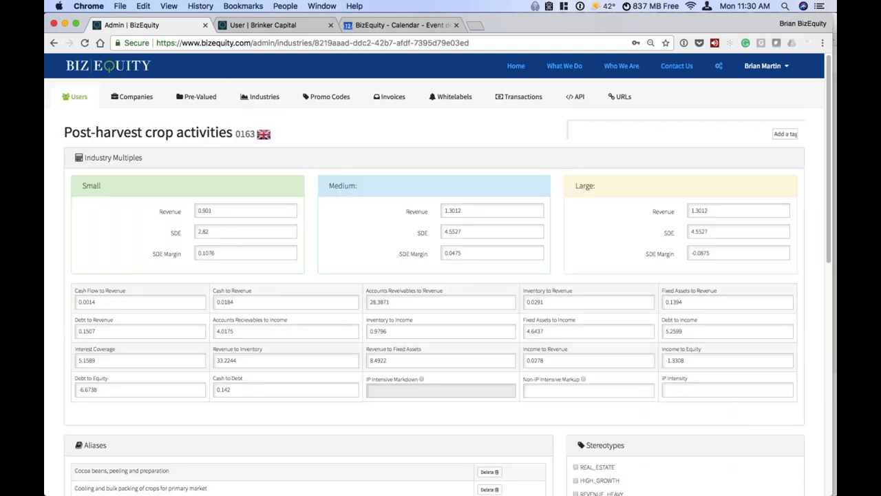
{"action": "left_click", "coordinate": [55, 42]}
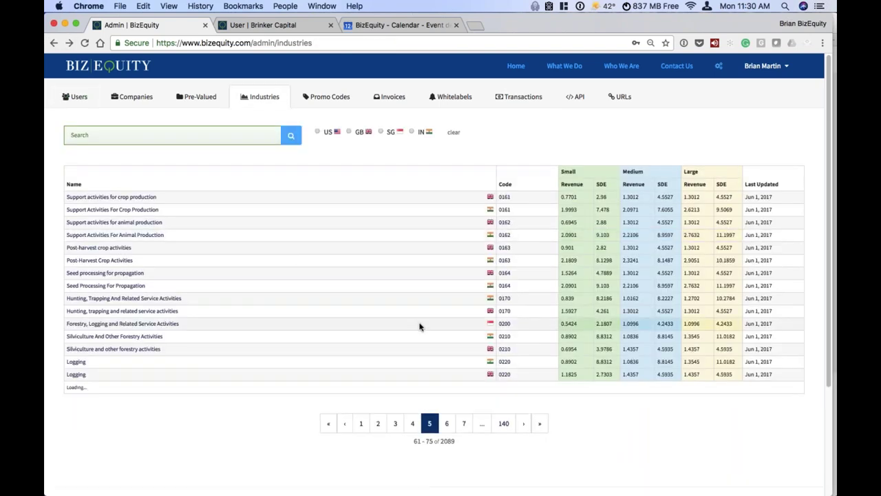
{"action": "left_click", "coordinate": [504, 410]}
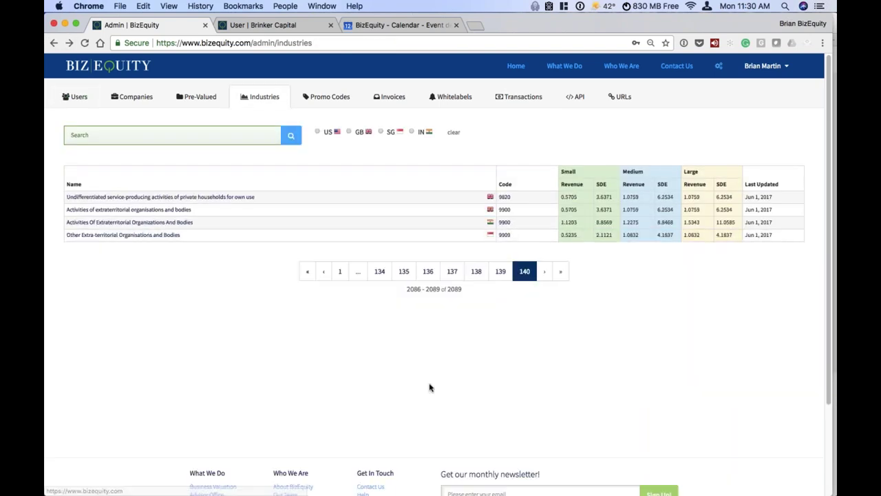
{"action": "left_click", "coordinate": [453, 272]}
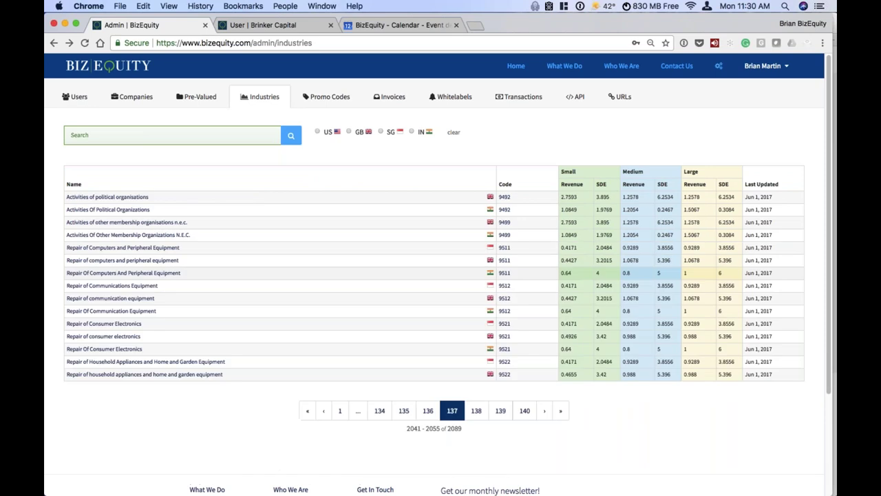
- Filter industries to US, search 'restruant', and open Restaurants and Other Eating Places
{"action": "left_click", "coordinate": [317, 132]}
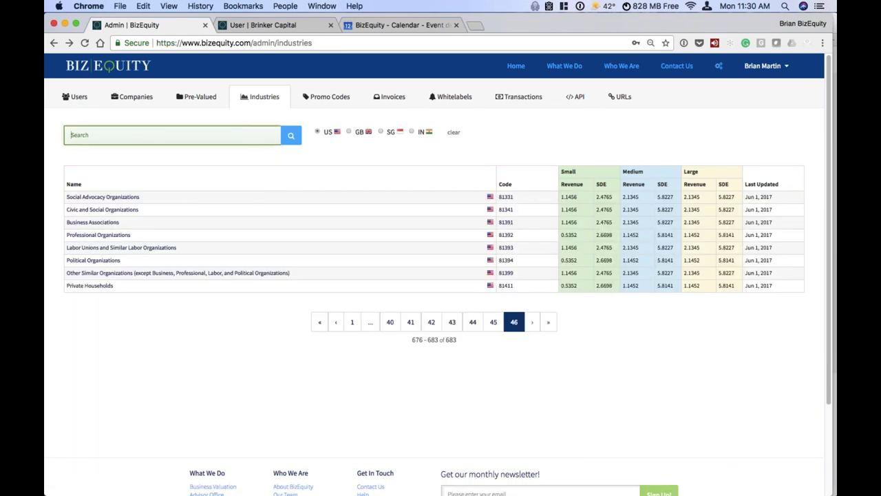
{"action": "type", "text": "restruant"}
{"action": "key", "text": "Return"}
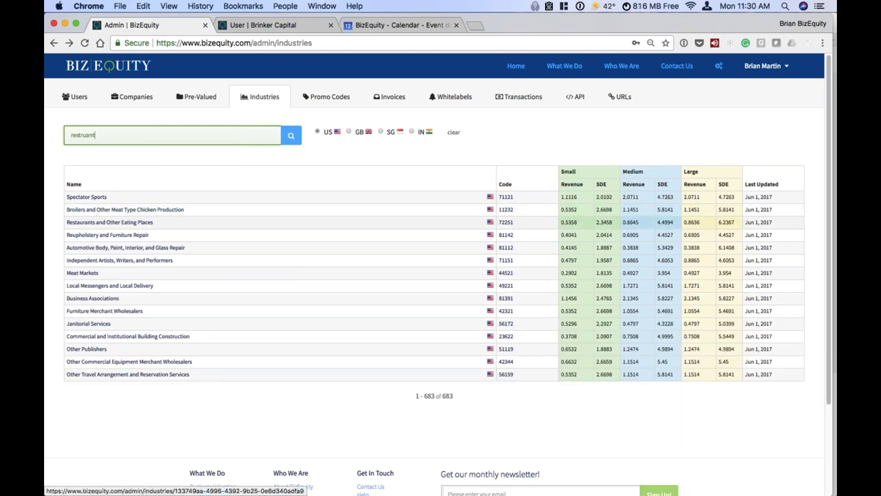
{"action": "left_click", "coordinate": [162, 223]}
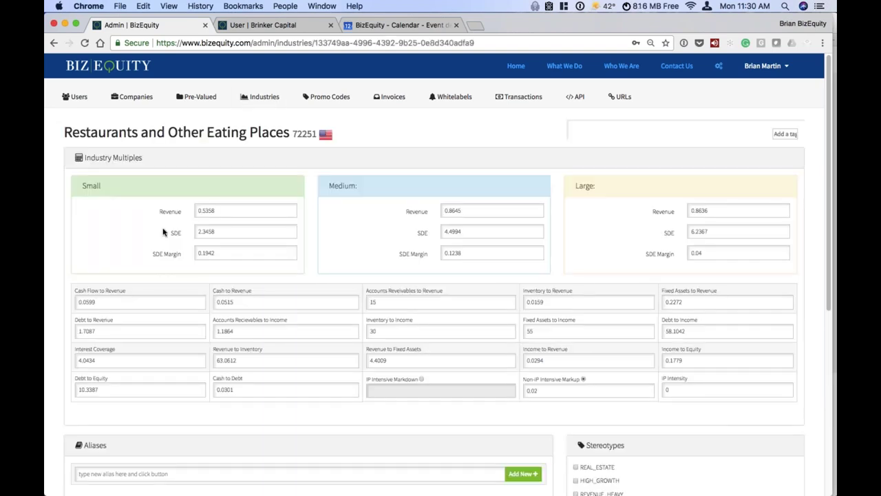
- Inspect the Small and Medium Revenue, SDE and SDE Margin multiples for restaurants, then return to Brinker Capital
{"action": "left_click", "coordinate": [241, 210]}
{"action": "left_click", "coordinate": [240, 233]}
{"action": "left_click", "coordinate": [236, 253]}
{"action": "key", "text": "super+a"}
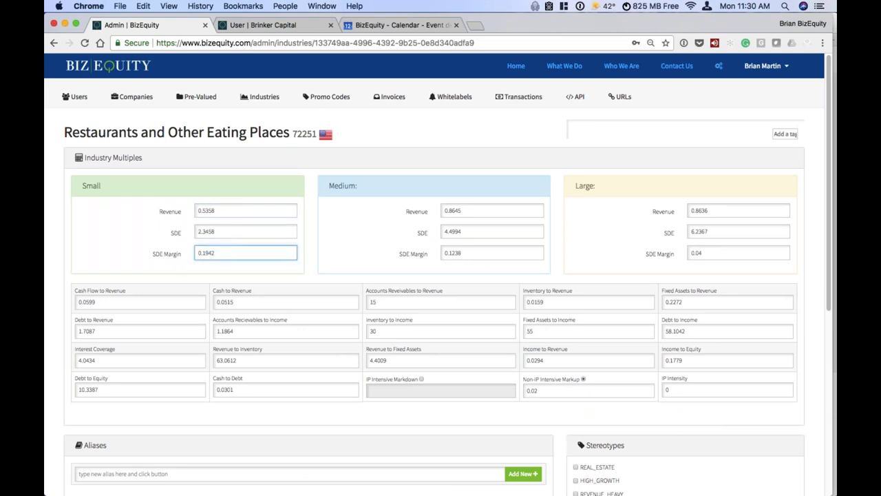
{"action": "left_click", "coordinate": [492, 210]}
{"action": "key", "text": "super+a"}
{"action": "left_click", "coordinate": [492, 232]}
{"action": "key", "text": "super+a"}
{"action": "left_click", "coordinate": [489, 253]}
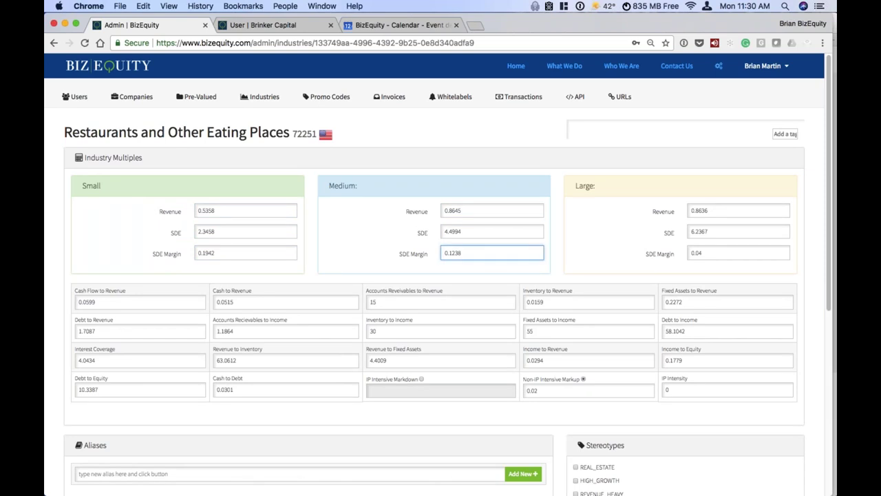
{"action": "left_click", "coordinate": [272, 27]}
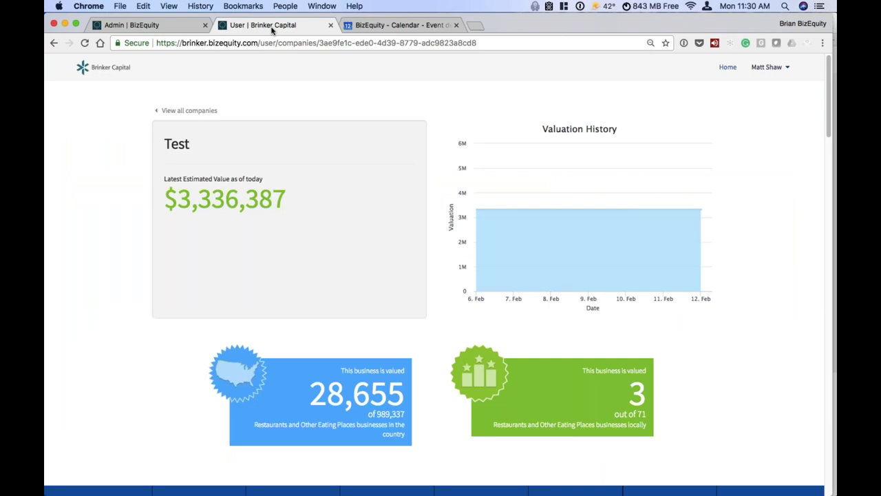
- Glance at the admin multiples, return to the Test company page, and open the account dropdown
{"action": "left_click", "coordinate": [159, 28]}
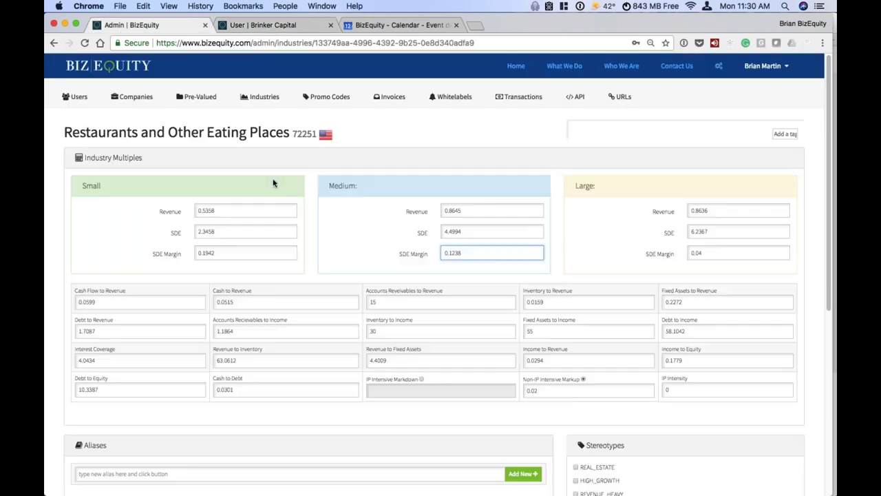
{"action": "left_click", "coordinate": [265, 28]}
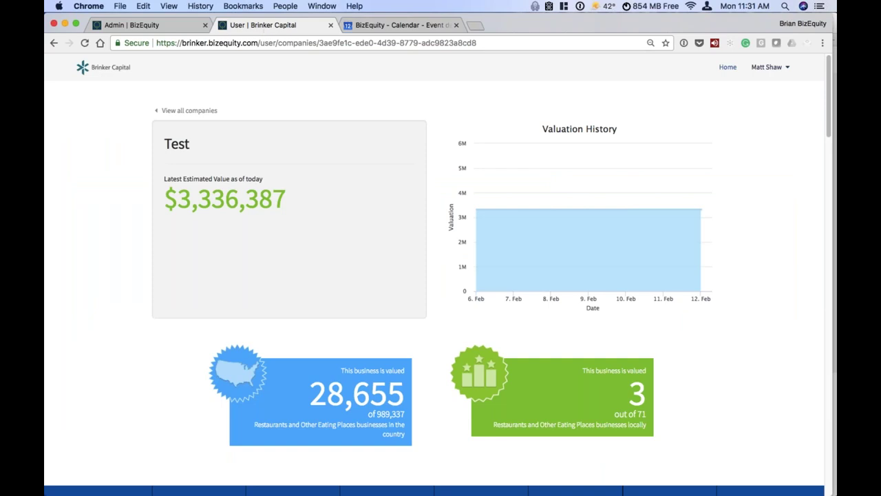
{"action": "left_click", "coordinate": [766, 67]}
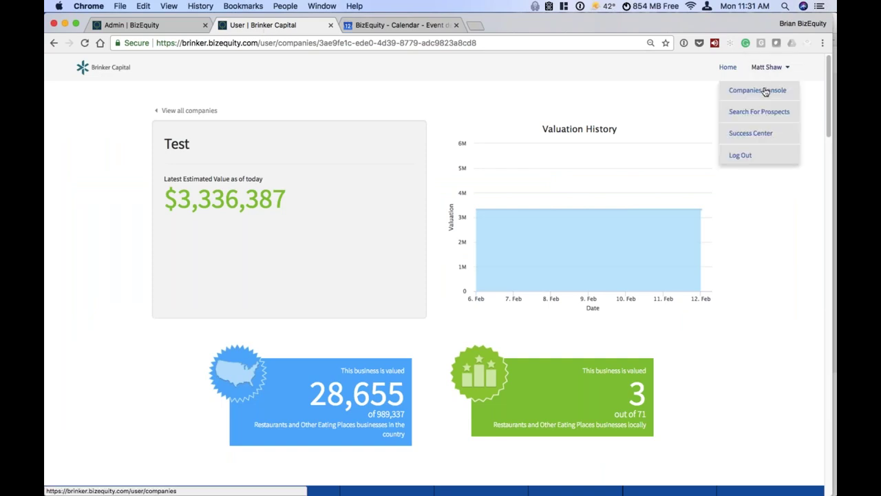
- View the Companies Console with the two valued Test companies, then go Home to Start a Valuation
{"action": "left_click", "coordinate": [766, 90]}
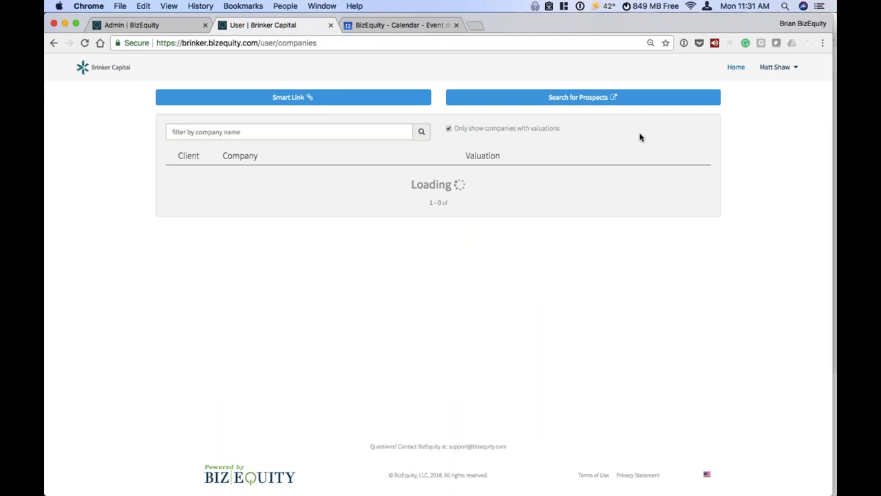
{"action": "mouse_move", "coordinate": [576, 486]}
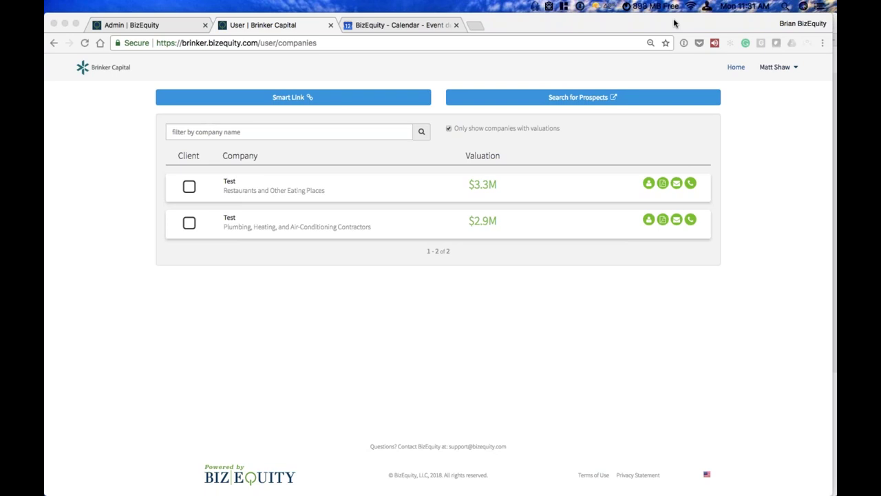
{"action": "left_click", "coordinate": [734, 69]}
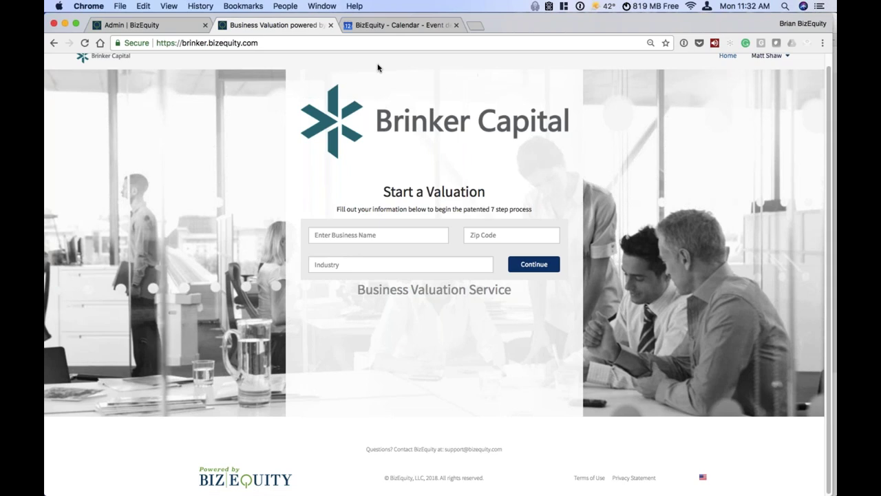
- Bring the GoToMeeting panel forward and quit PowerPoint from its Dock icon
{"action": "mouse_move", "coordinate": [570, 486]}
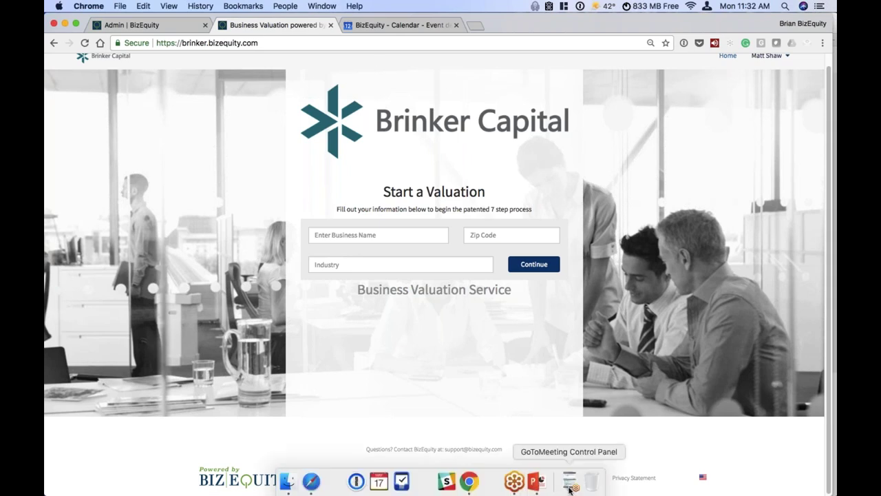
{"action": "left_click", "coordinate": [570, 487]}
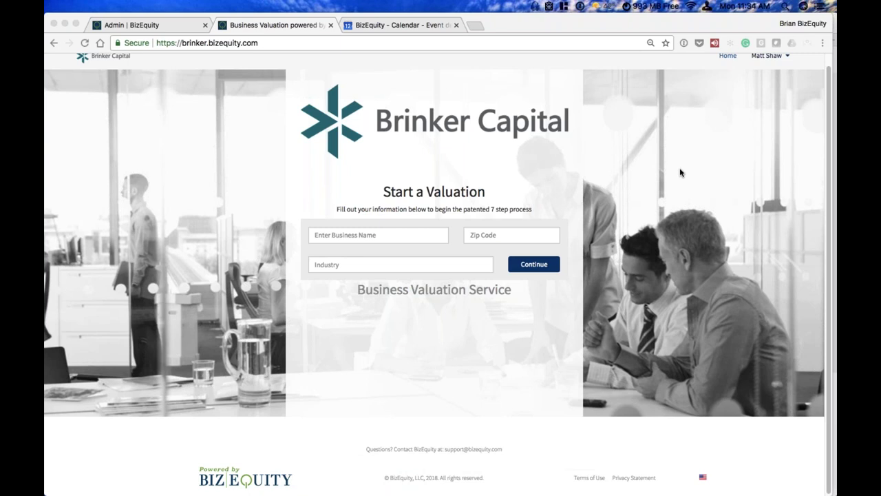
{"action": "right_click", "coordinate": [547, 481]}
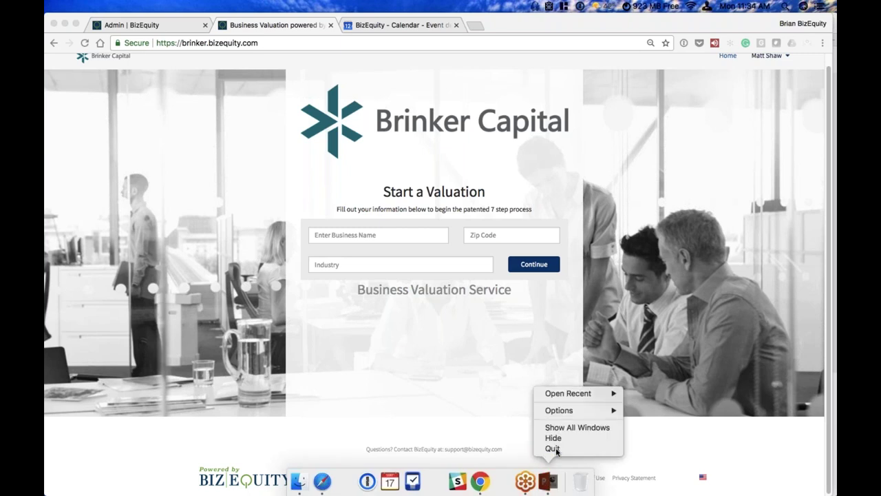
{"action": "left_click", "coordinate": [555, 449]}
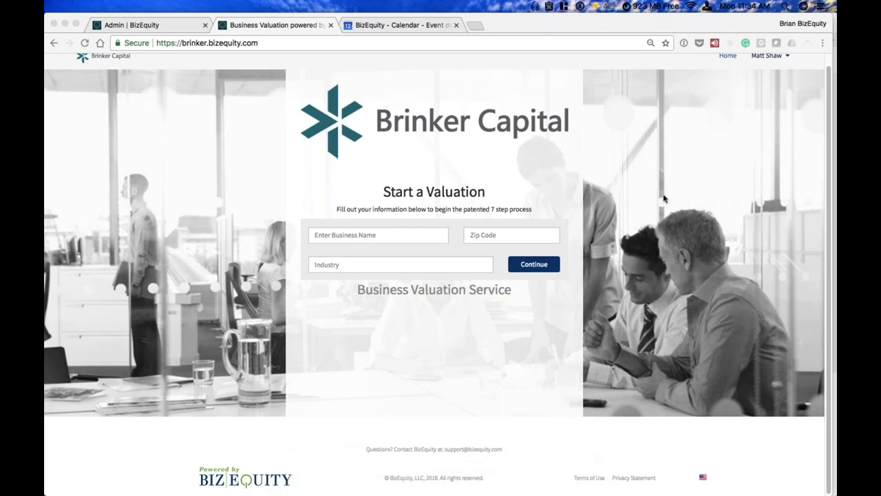